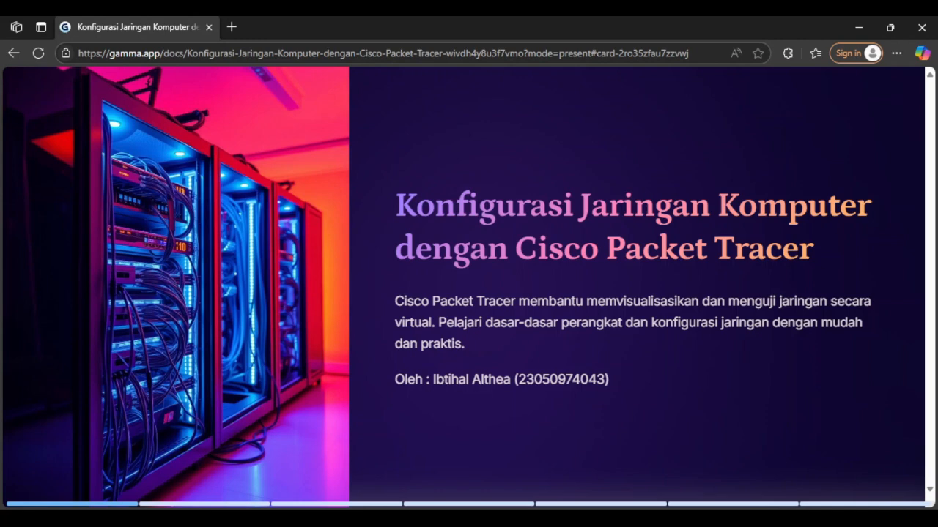
{"action": "key", "text": "Right"}
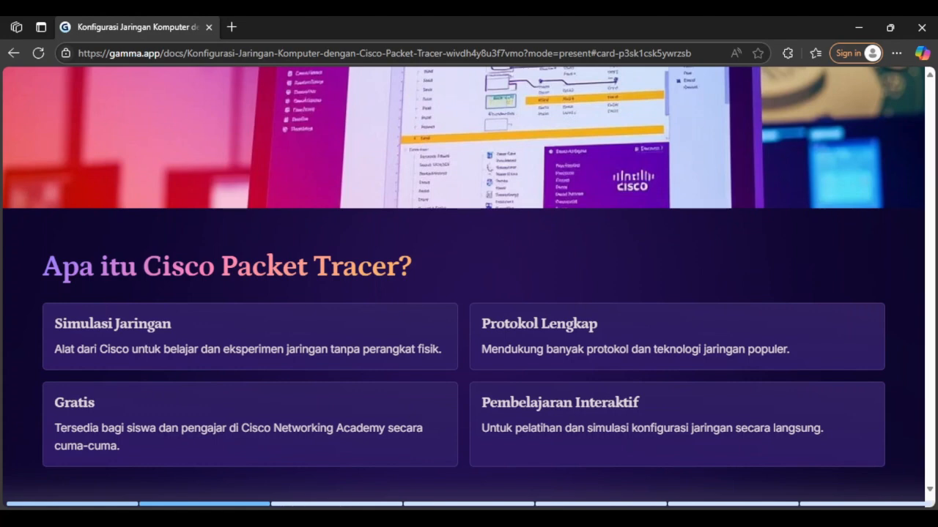
{"action": "key", "text": "Right"}
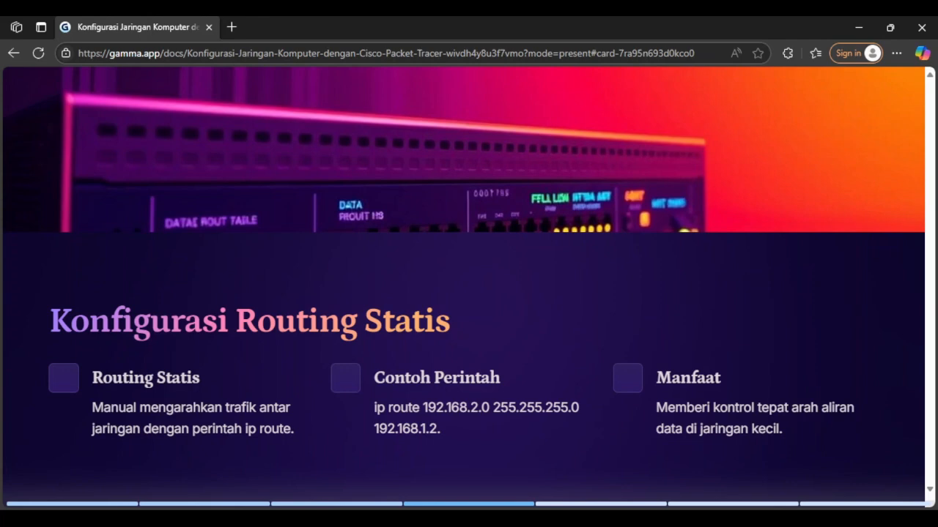
{"action": "key", "text": "Right"}
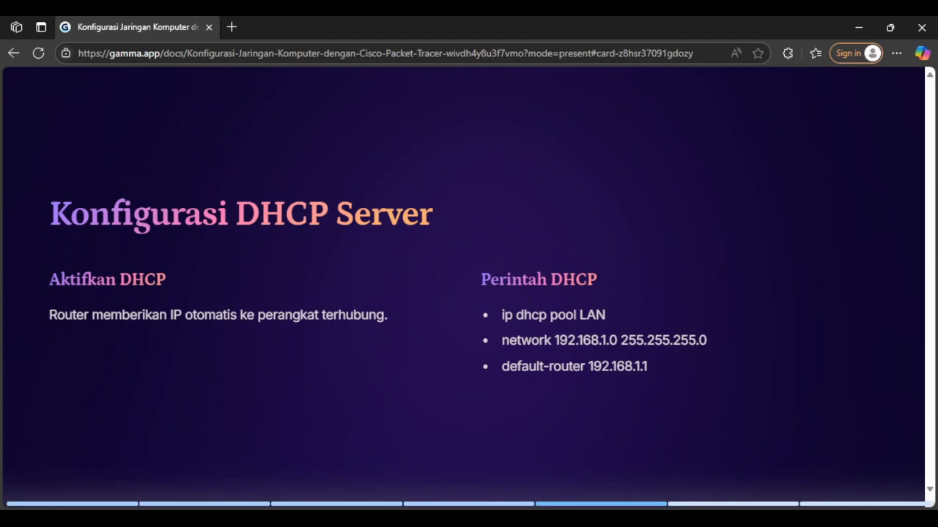
{"action": "key", "text": "Right"}
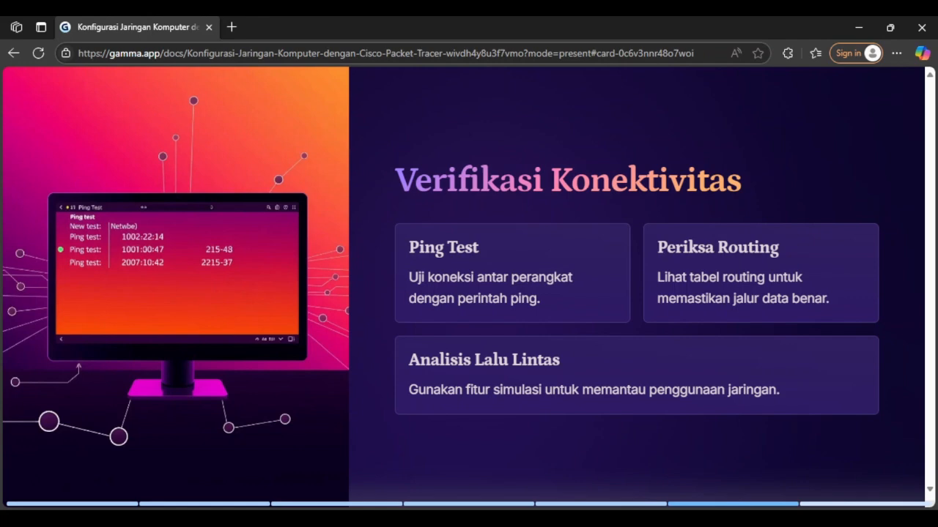
{"action": "key", "text": "Right"}
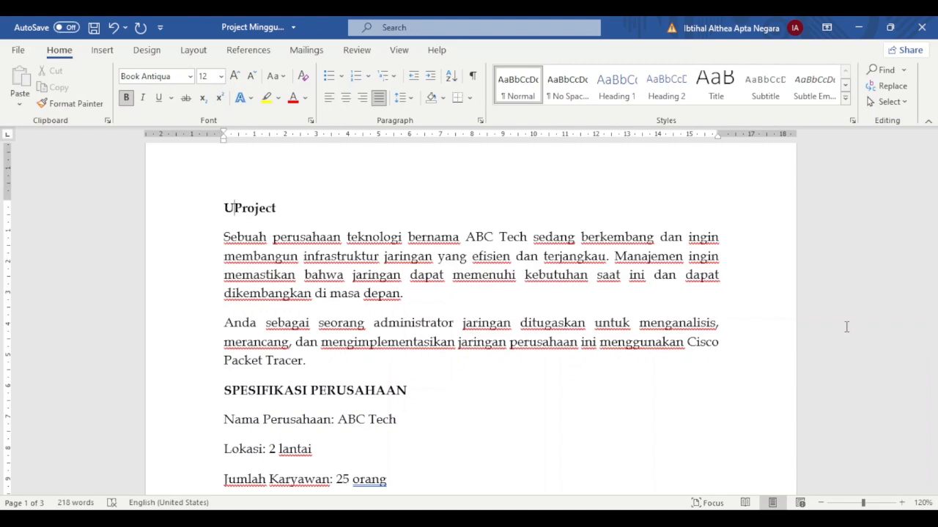
Step: Delete the stray "U" before the "Project" heading and read the brief's company specifications, tasks, VLAN table and testing requirements
{"action": "key", "text": "BackSpace"}
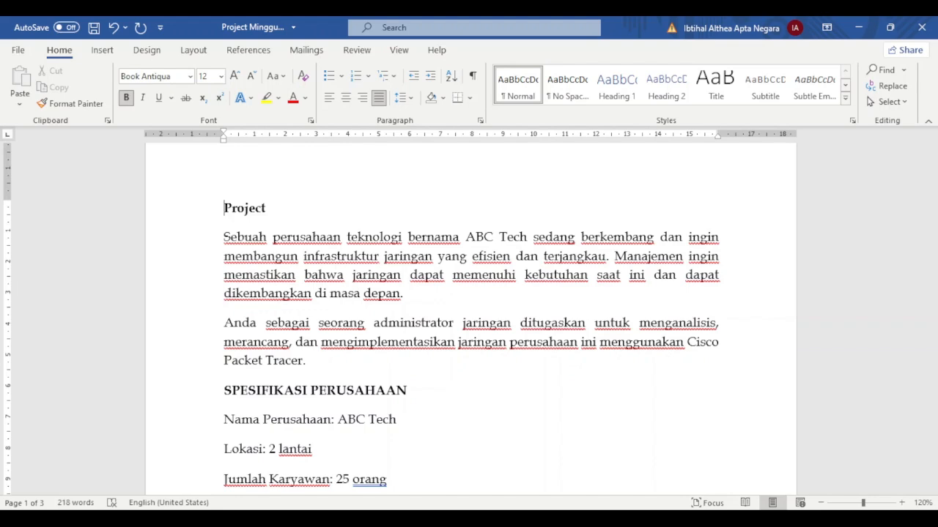
{"action": "scroll", "coordinate": [761, 372], "scroll_direction": "down", "scroll_amount": 3}
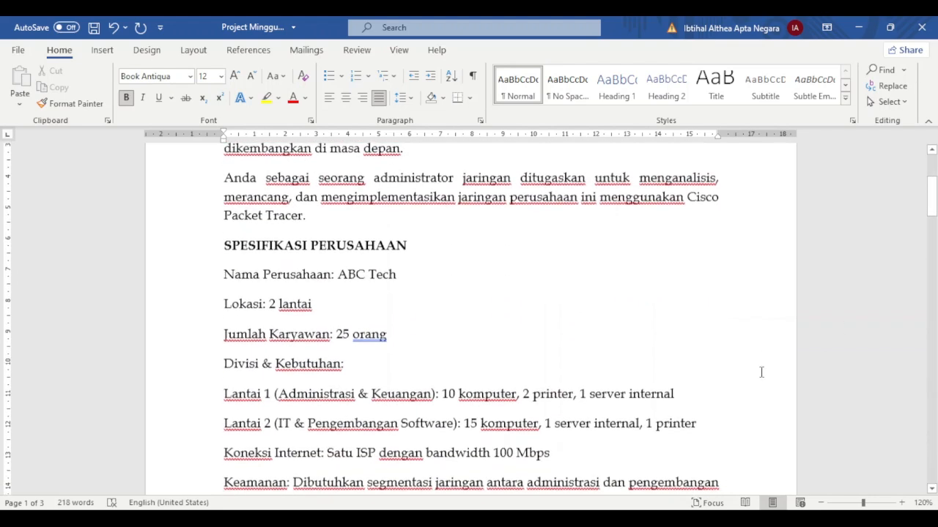
{"action": "scroll", "coordinate": [761, 372], "scroll_direction": "down", "scroll_amount": 1}
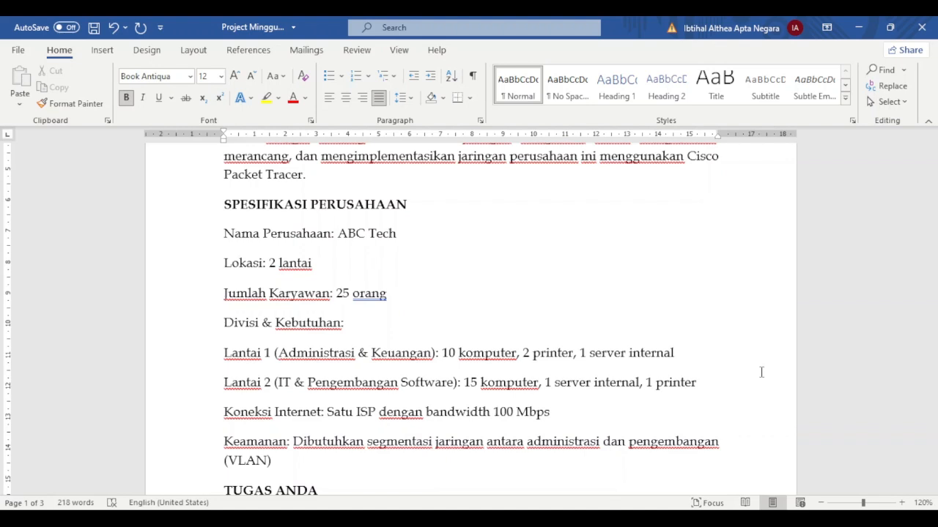
{"action": "scroll", "coordinate": [761, 372], "scroll_direction": "down", "scroll_amount": 5}
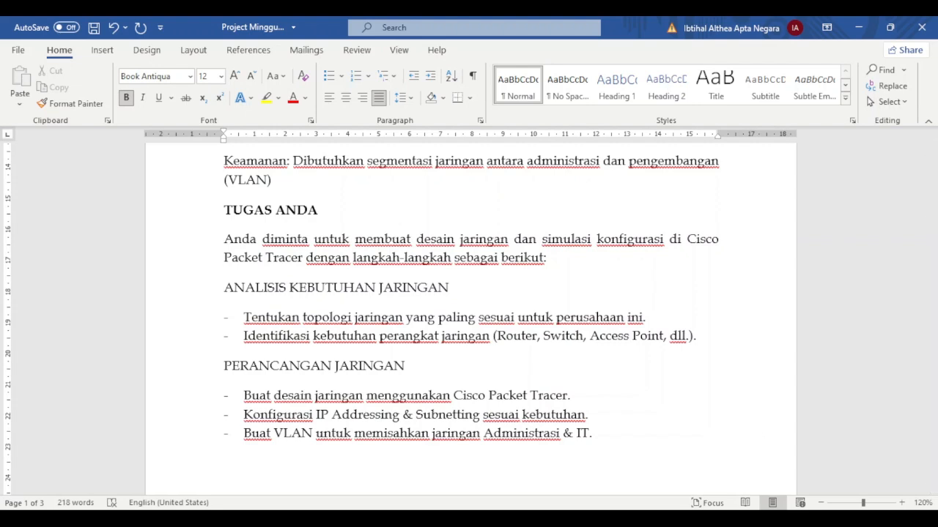
{"action": "key", "text": "alt+Tab"}
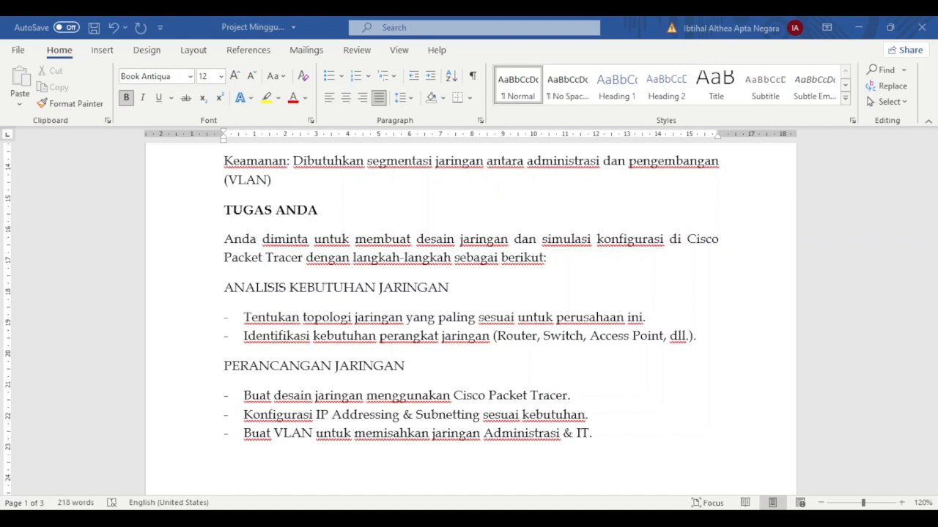
{"action": "scroll", "coordinate": [471, 319], "scroll_direction": "down", "scroll_amount": 7}
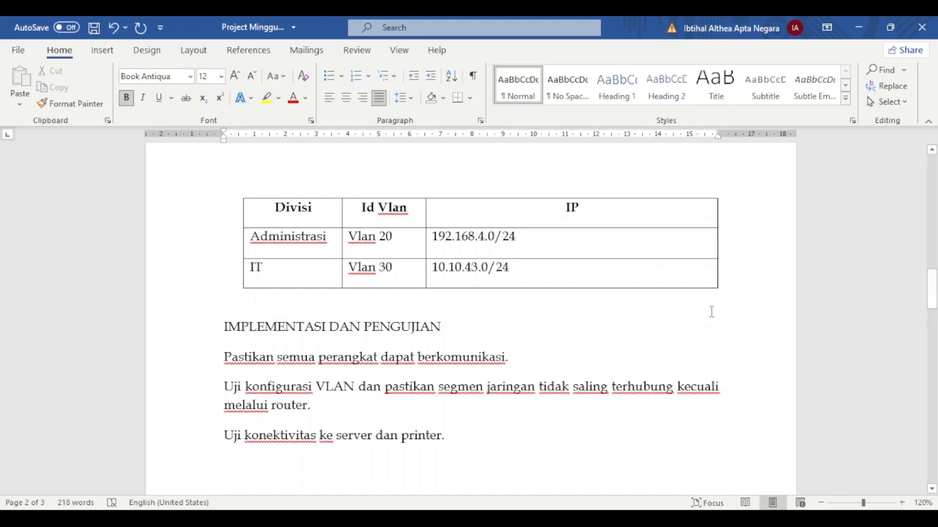
{"action": "scroll", "coordinate": [711, 312], "scroll_direction": "down", "scroll_amount": 3}
{"action": "scroll", "coordinate": [711, 313], "scroll_direction": "up", "scroll_amount": 3}
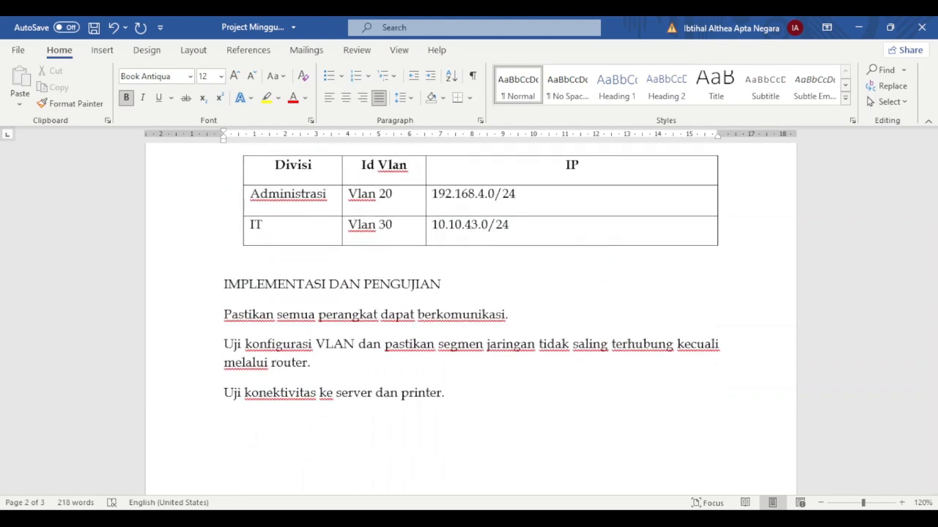
Step: Switch to Cisco Packet Tracer and link the ISP cloud to the Router using the automatic connection type
{"action": "key", "text": "alt+Tab"}
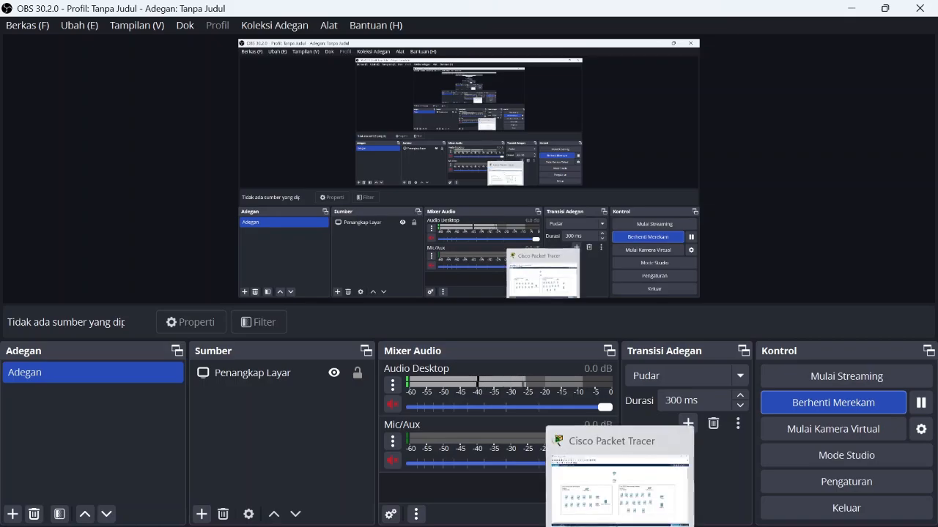
{"action": "left_click", "coordinate": [619, 524]}
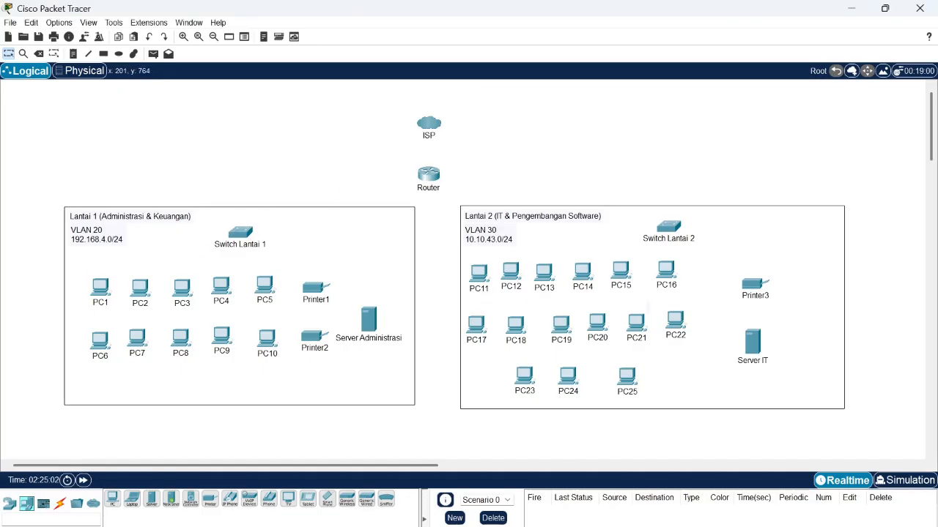
{"action": "left_click", "coordinate": [59, 503]}
{"action": "left_click", "coordinate": [112, 498]}
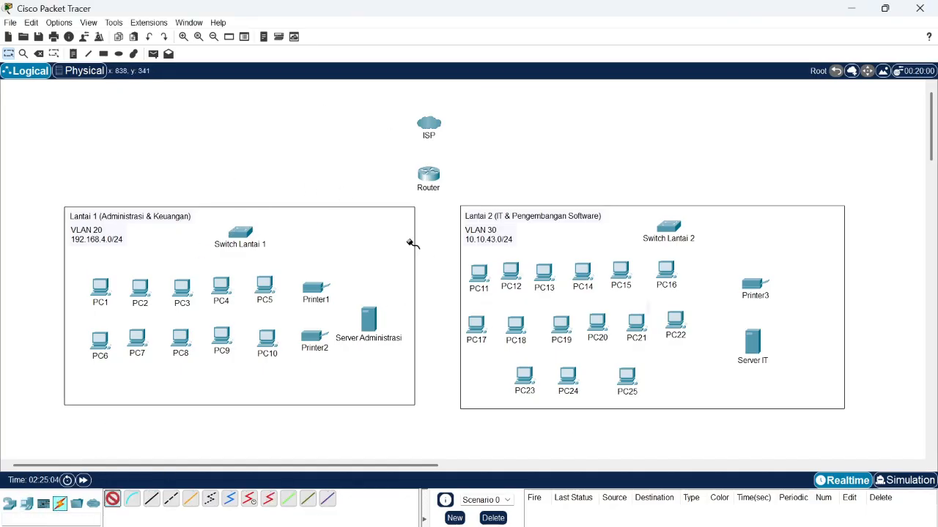
{"action": "left_click", "coordinate": [430, 126]}
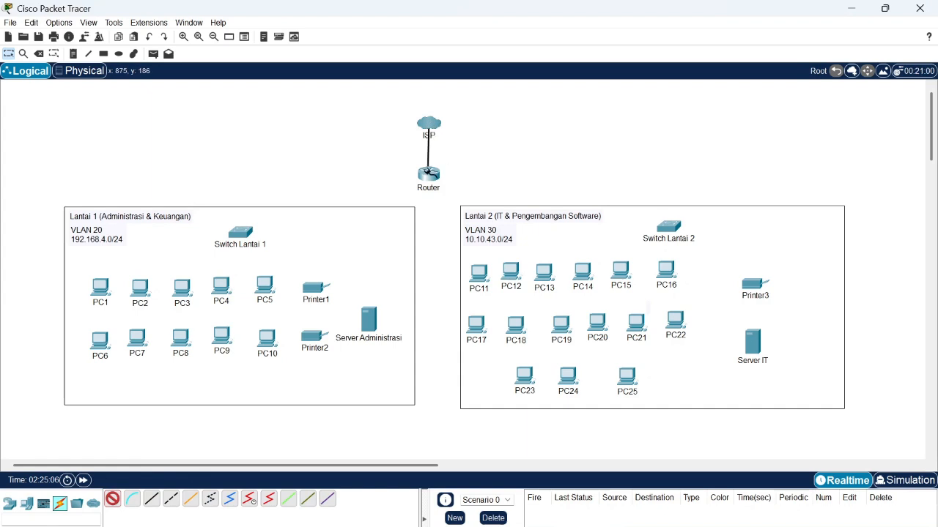
{"action": "left_click", "coordinate": [427, 171]}
Step: Cable the Router to Switch Lantai 1 and to Switch Lantai 2 using automatic connections
{"action": "left_click", "coordinate": [428, 174]}
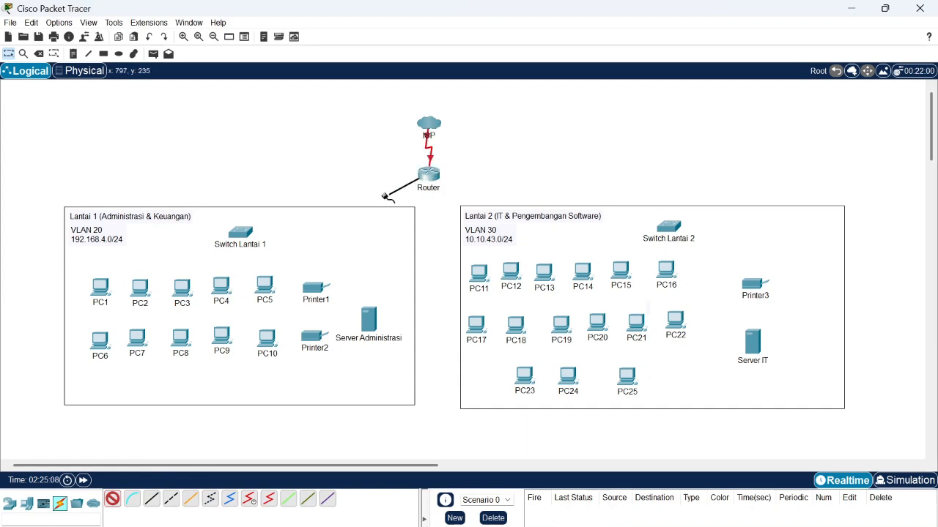
{"action": "left_click", "coordinate": [243, 237]}
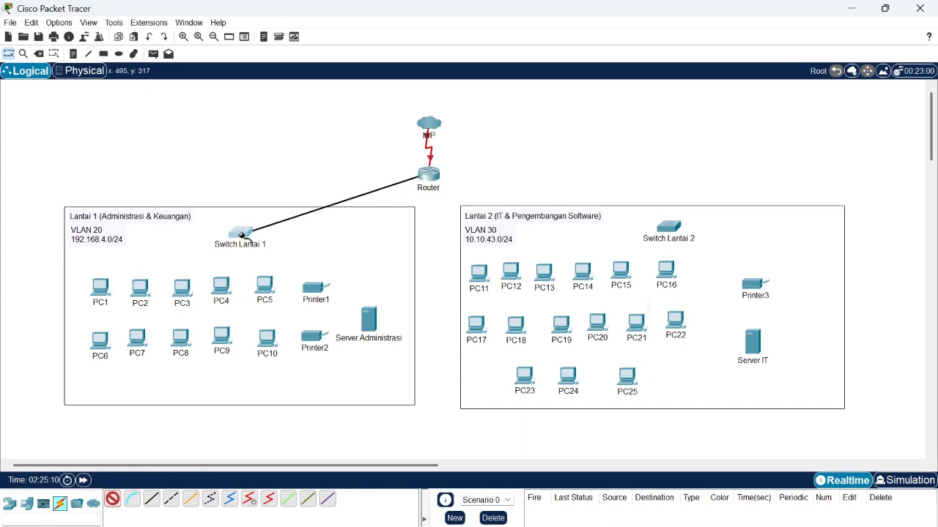
{"action": "left_click", "coordinate": [422, 173]}
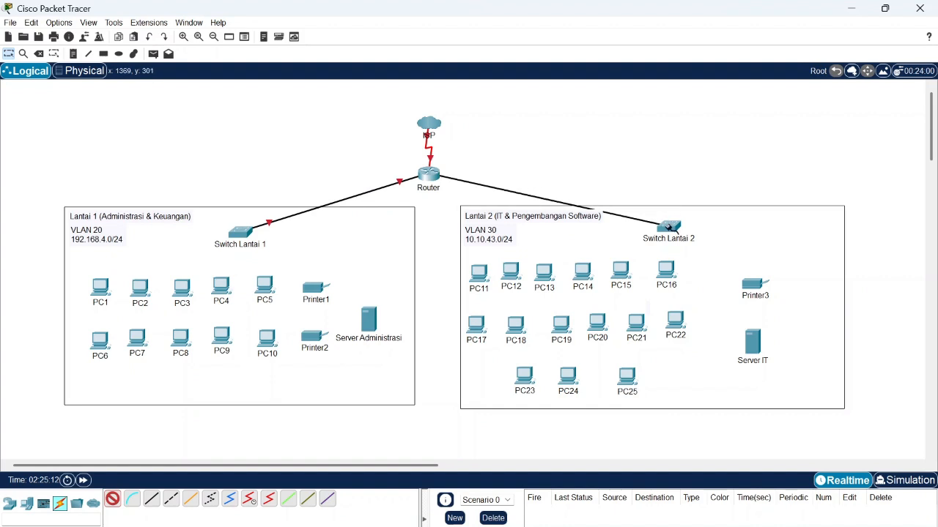
{"action": "left_click", "coordinate": [668, 227]}
Step: Connect PC1, PC2, PC3, PC4 and PC5 to Switch Lantai 1 with automatic connections
{"action": "left_click", "coordinate": [239, 236]}
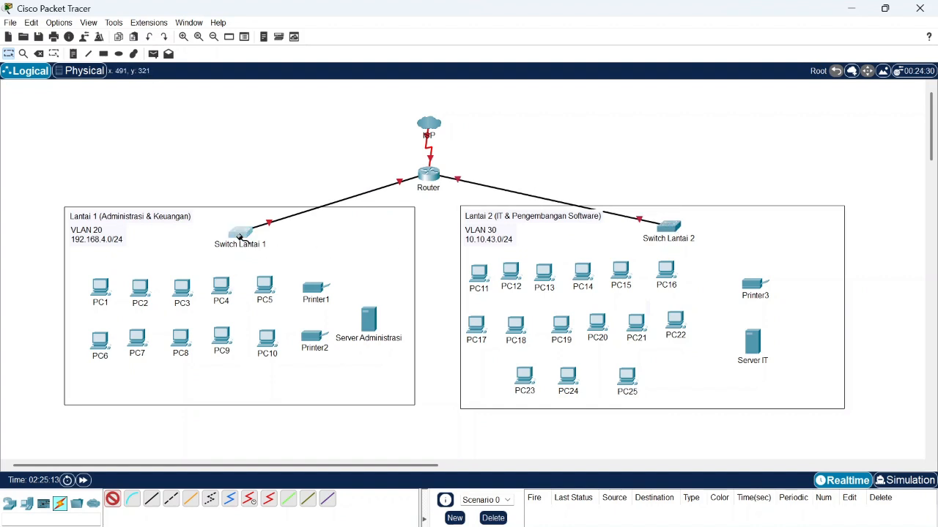
{"action": "left_click", "coordinate": [100, 286]}
{"action": "left_click", "coordinate": [141, 291]}
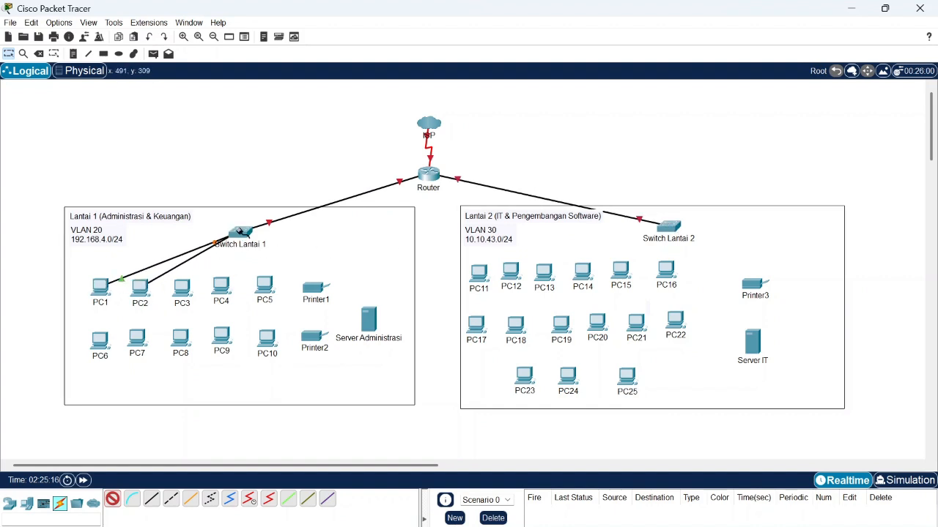
{"action": "left_click", "coordinate": [239, 234]}
{"action": "left_click", "coordinate": [239, 234]}
{"action": "left_click", "coordinate": [182, 288]}
{"action": "left_click", "coordinate": [239, 233]}
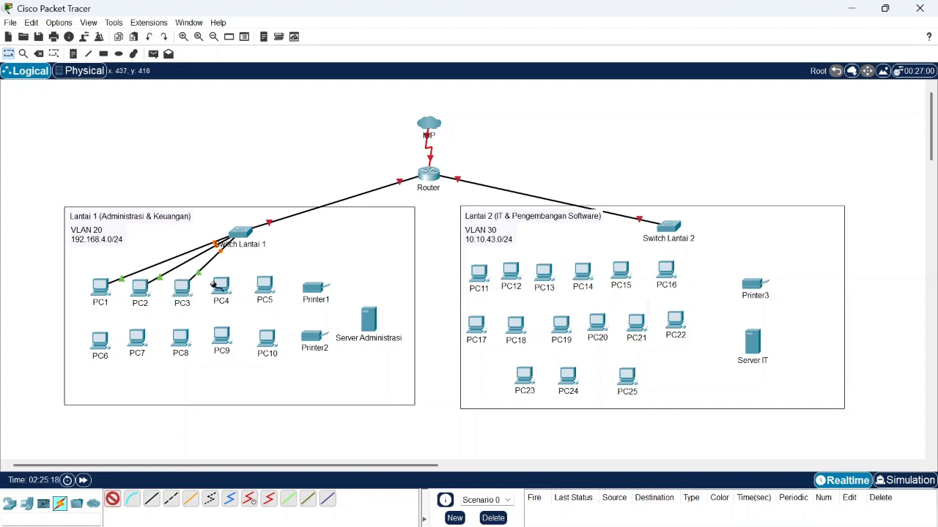
{"action": "left_click", "coordinate": [220, 285]}
{"action": "left_click", "coordinate": [242, 231]}
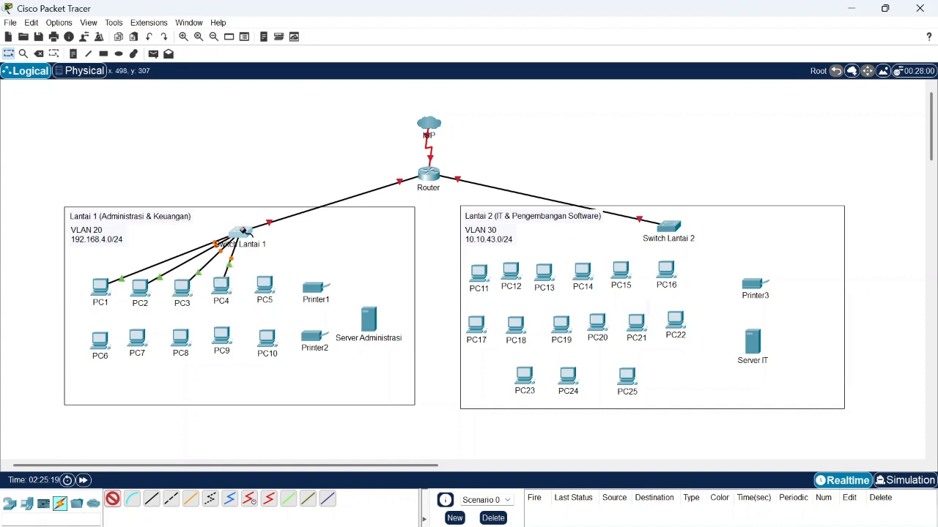
{"action": "left_click", "coordinate": [265, 287]}
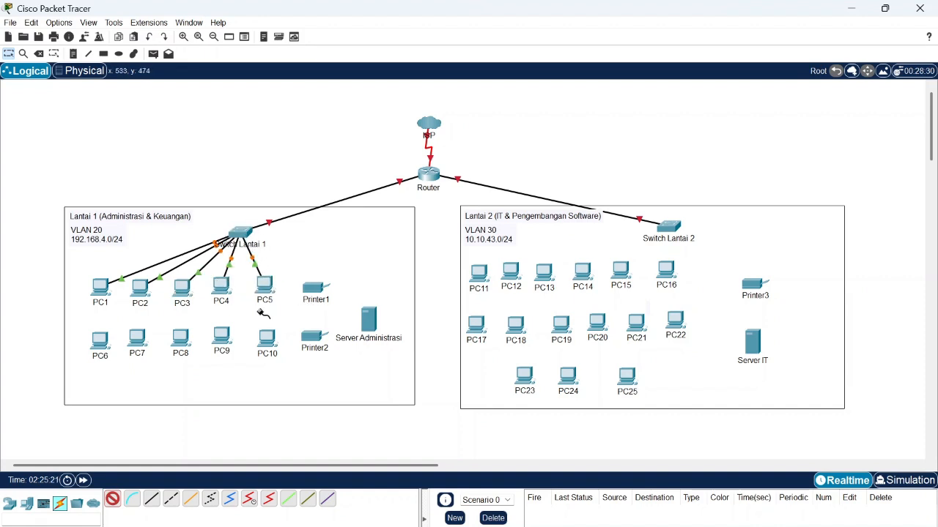
Step: Connect PC6, PC7, PC8, PC9 and PC10 to Switch Lantai 1 with automatic connections
{"action": "left_click", "coordinate": [97, 335]}
{"action": "left_click", "coordinate": [239, 232]}
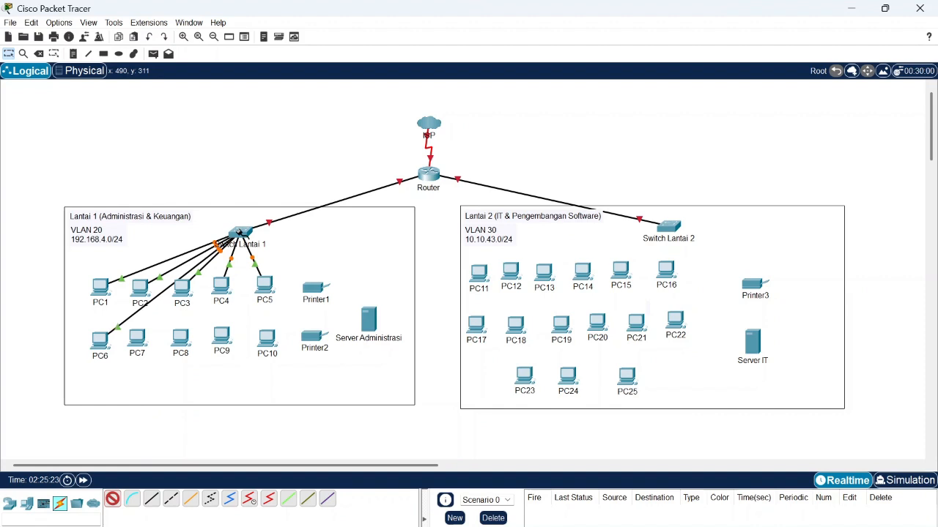
{"action": "left_click", "coordinate": [239, 232]}
{"action": "left_click", "coordinate": [145, 341]}
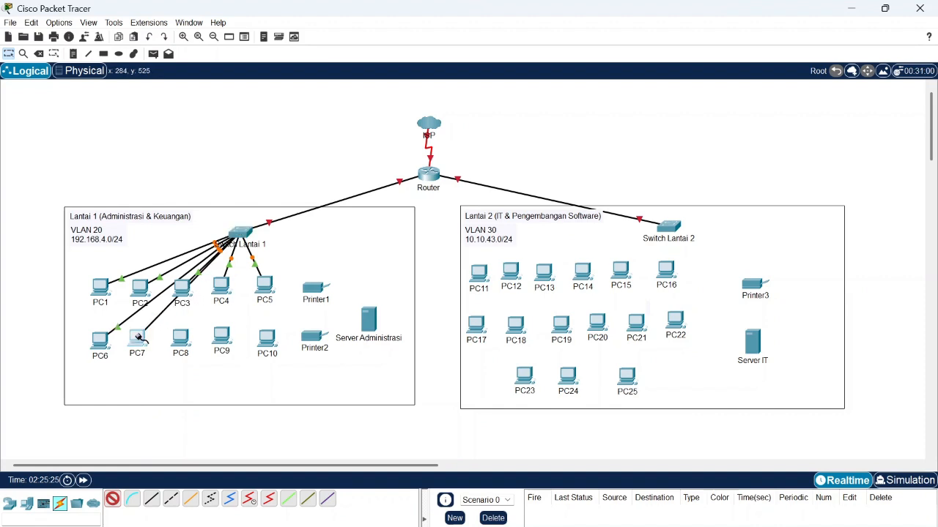
{"action": "left_click", "coordinate": [180, 339]}
{"action": "left_click", "coordinate": [238, 233]}
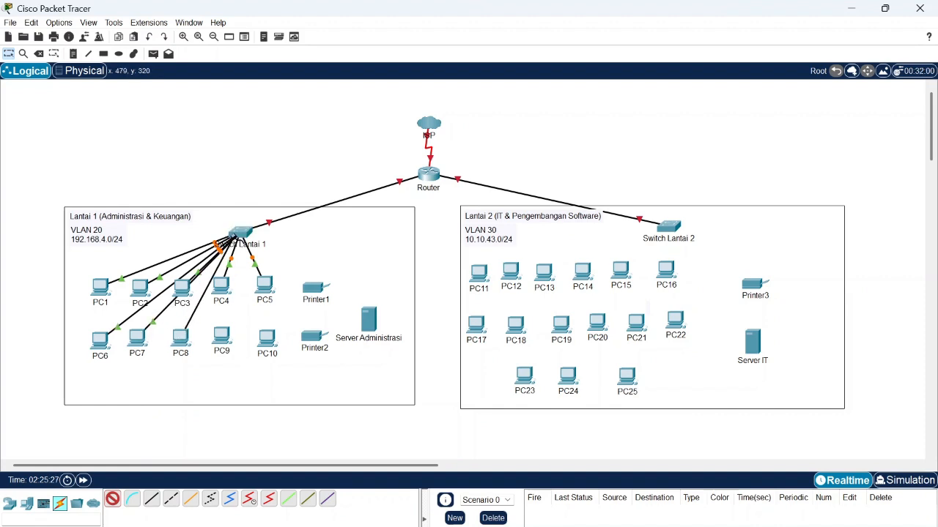
{"action": "left_click", "coordinate": [238, 232]}
{"action": "left_click", "coordinate": [222, 332]}
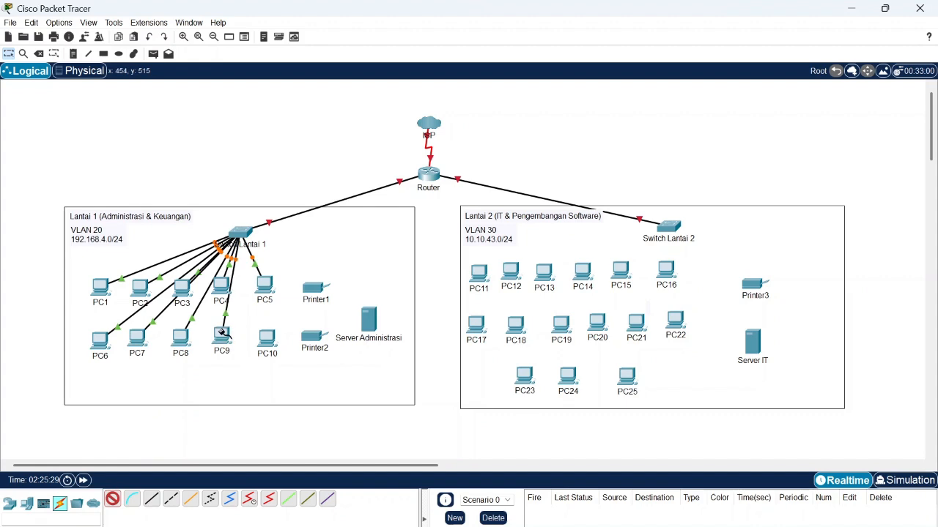
{"action": "left_click", "coordinate": [267, 338]}
{"action": "left_click", "coordinate": [241, 233]}
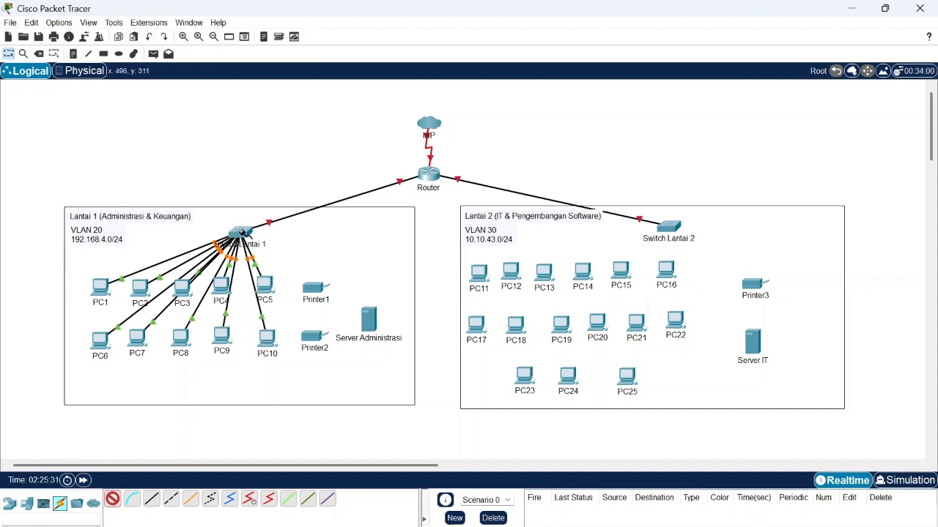
Step: Connect Printer1, Printer2 and Server Administrasi to Switch Lantai 1 with automatic connections
{"action": "left_click", "coordinate": [312, 289]}
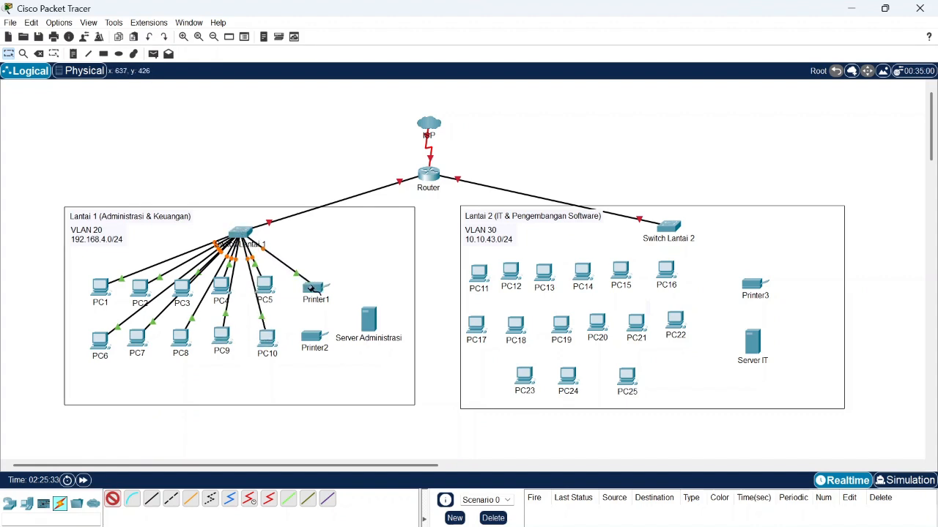
{"action": "left_click", "coordinate": [317, 333]}
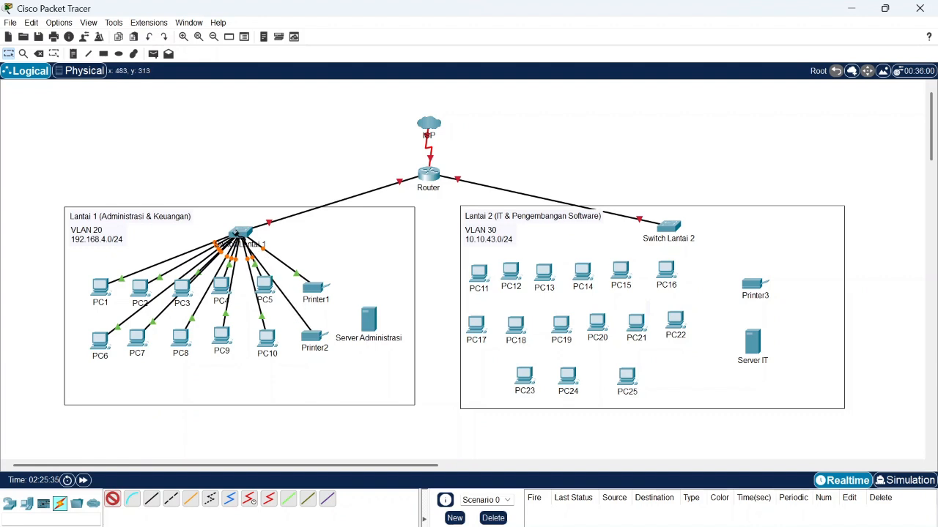
{"action": "left_click", "coordinate": [237, 233]}
{"action": "left_click", "coordinate": [236, 233]}
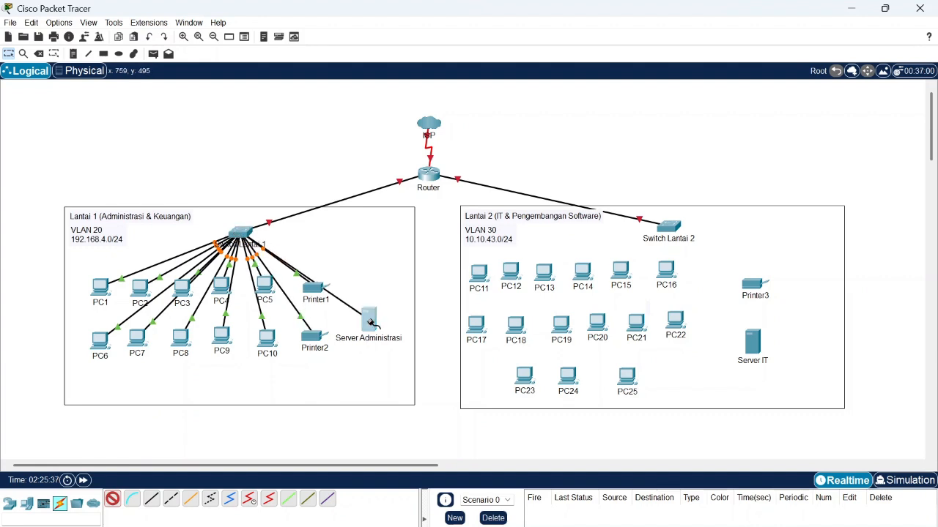
{"action": "left_click", "coordinate": [368, 320]}
Step: Connect PC11, PC12, PC13, PC14, PC15 and PC16 to Switch Lantai 2 with automatic connections
{"action": "left_click", "coordinate": [669, 228]}
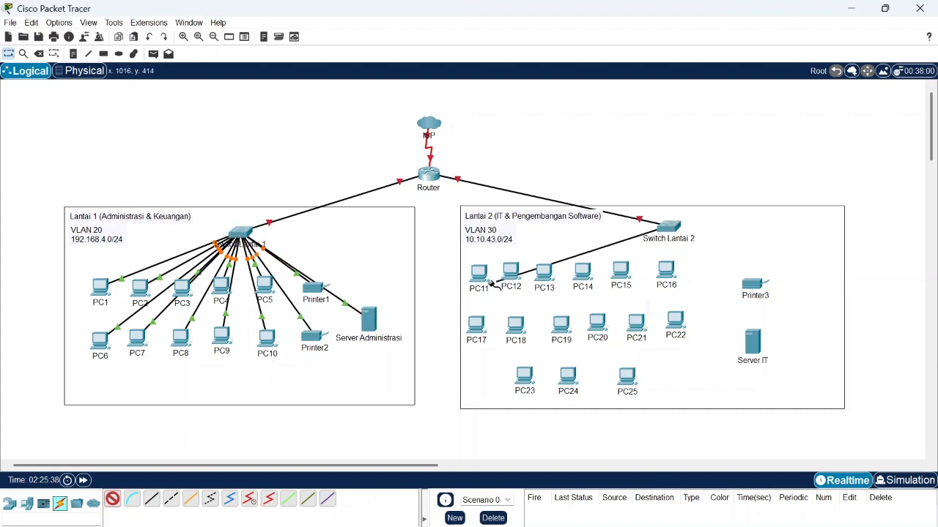
{"action": "left_click", "coordinate": [511, 274]}
{"action": "left_click", "coordinate": [544, 272]}
{"action": "left_click", "coordinate": [669, 228]}
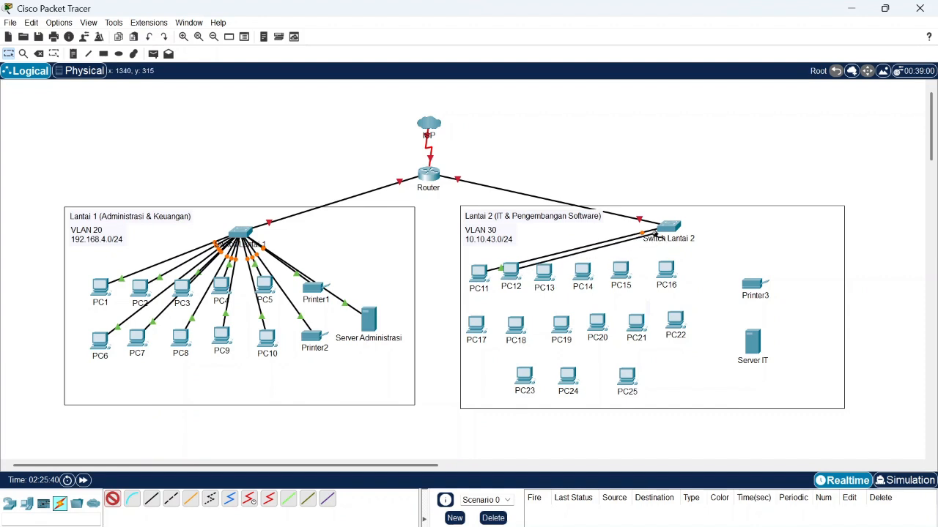
{"action": "left_click", "coordinate": [669, 227]}
{"action": "left_click", "coordinate": [581, 271]}
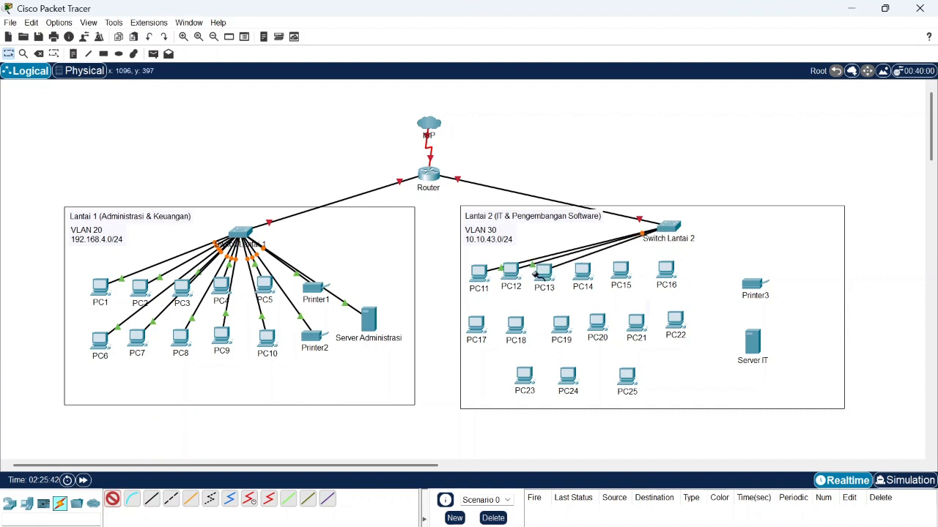
{"action": "left_click", "coordinate": [579, 273]}
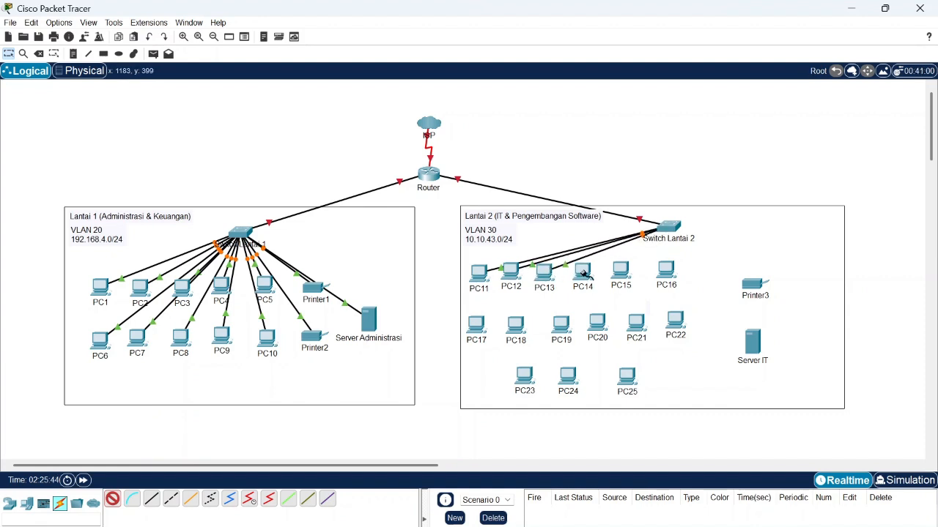
{"action": "left_click", "coordinate": [669, 228]}
{"action": "left_click", "coordinate": [622, 274]}
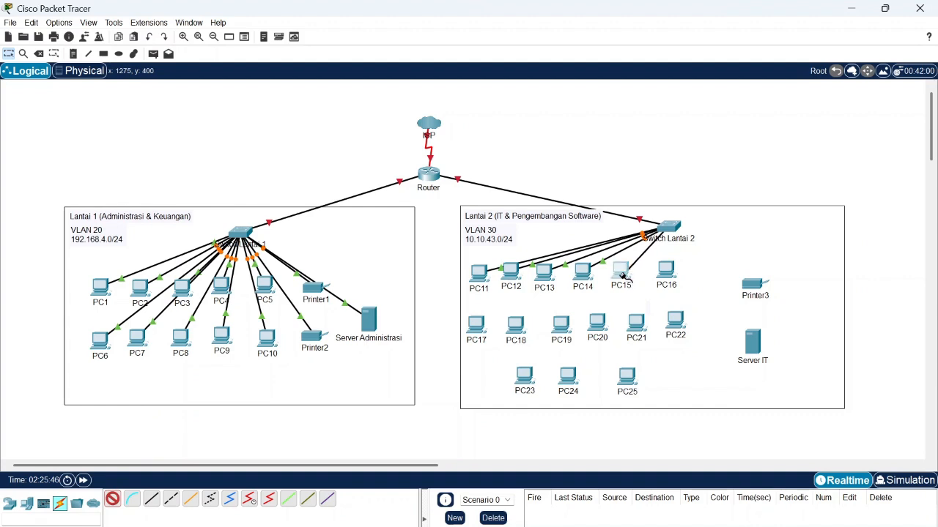
{"action": "left_click", "coordinate": [666, 272]}
{"action": "left_click", "coordinate": [670, 228]}
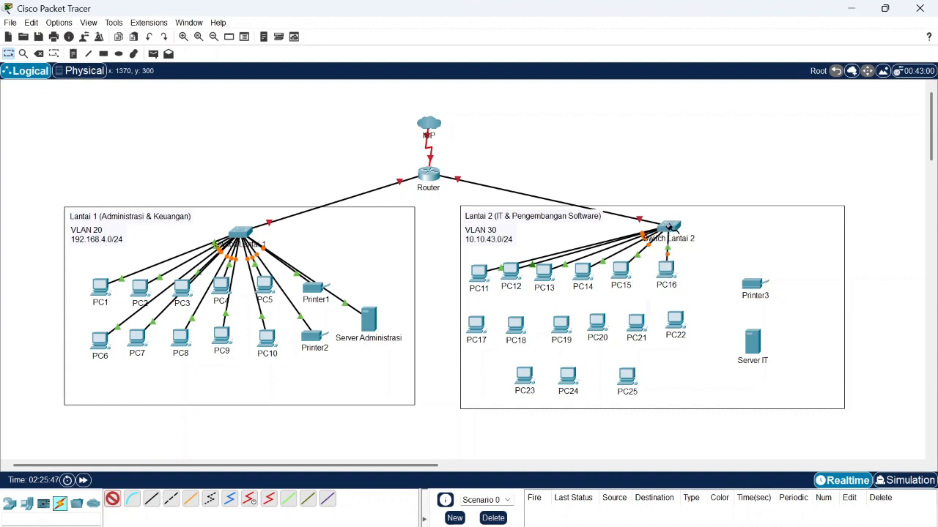
Step: Connect PC17, PC18, PC19, PC20, PC21 and PC22 to Switch Lantai 2 with automatic connections
{"action": "left_click", "coordinate": [668, 228]}
{"action": "left_click", "coordinate": [474, 327]}
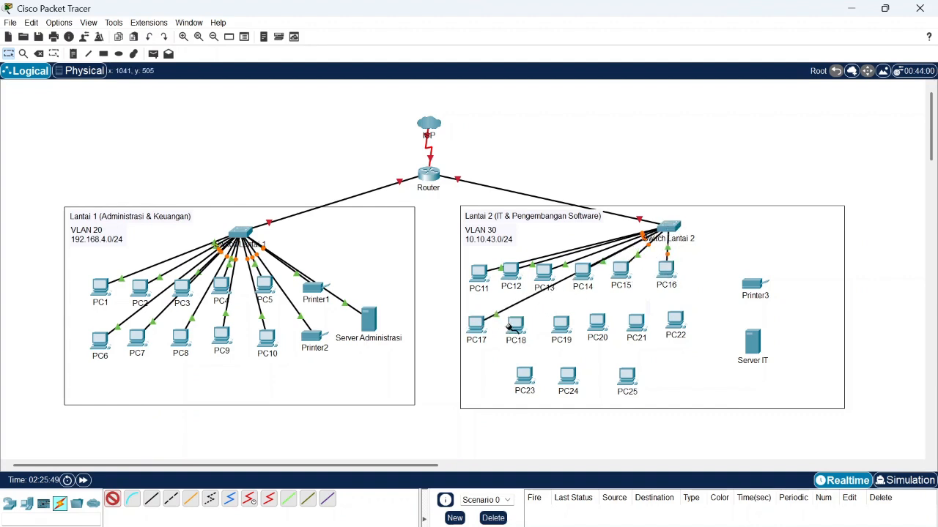
{"action": "left_click", "coordinate": [507, 326]}
{"action": "left_click", "coordinate": [670, 228]}
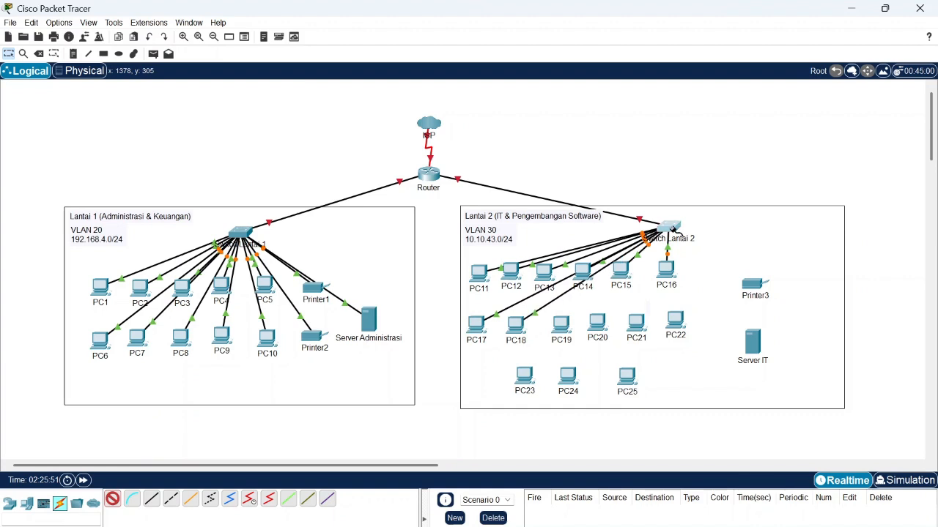
{"action": "left_click", "coordinate": [671, 228]}
{"action": "left_click", "coordinate": [562, 324]}
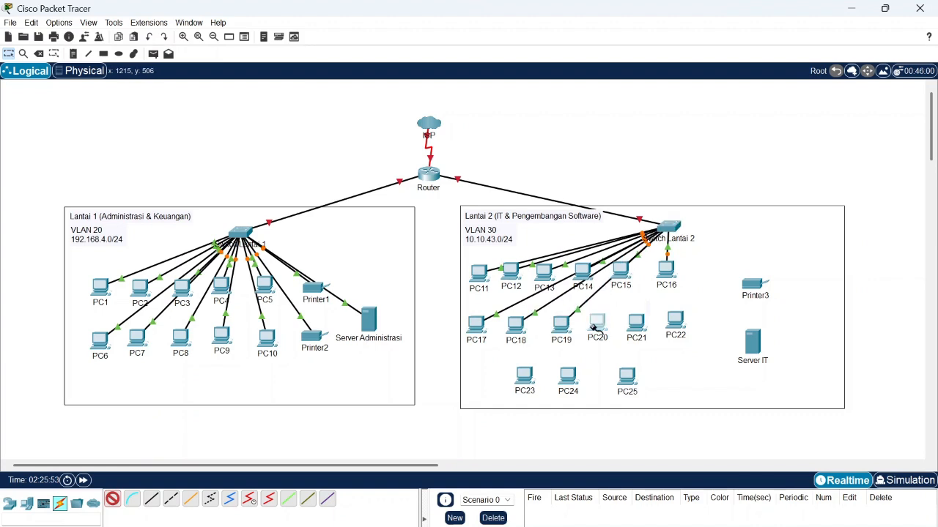
{"action": "left_click", "coordinate": [595, 327]}
{"action": "left_click", "coordinate": [669, 228]}
{"action": "left_click", "coordinate": [670, 228]}
{"action": "left_click", "coordinate": [634, 323]}
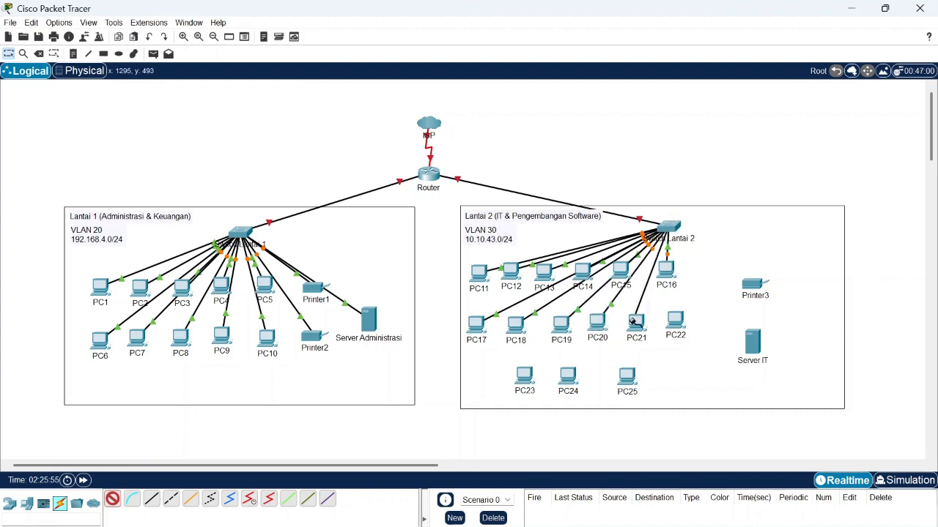
{"action": "left_click", "coordinate": [674, 323]}
{"action": "left_click", "coordinate": [669, 228]}
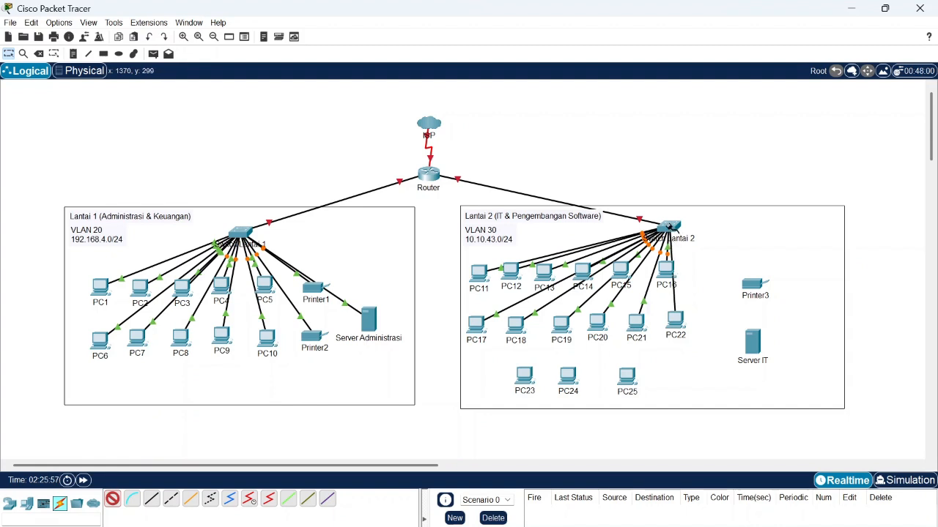
Step: Connect PC23, PC24 and PC25 to Switch Lantai 2 with automatic connections
{"action": "left_click", "coordinate": [669, 228]}
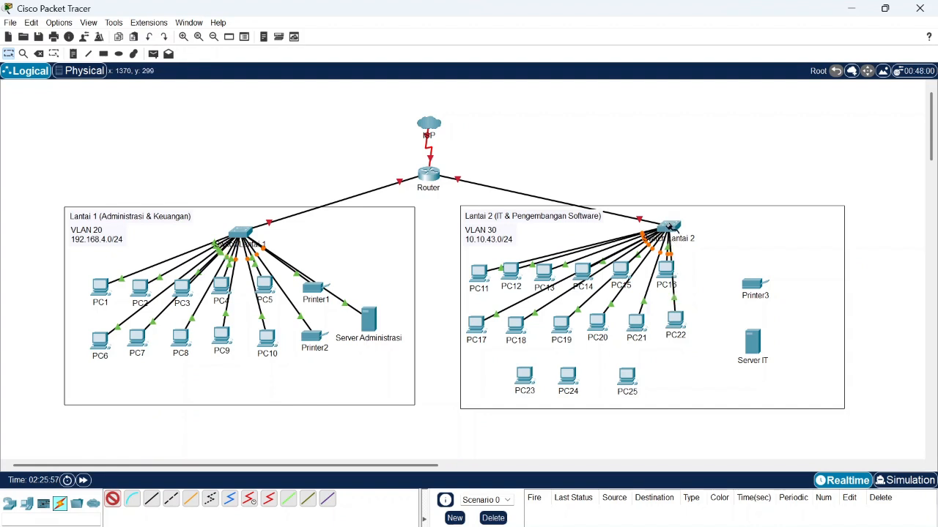
{"action": "left_click", "coordinate": [525, 376]}
{"action": "left_click", "coordinate": [568, 376]}
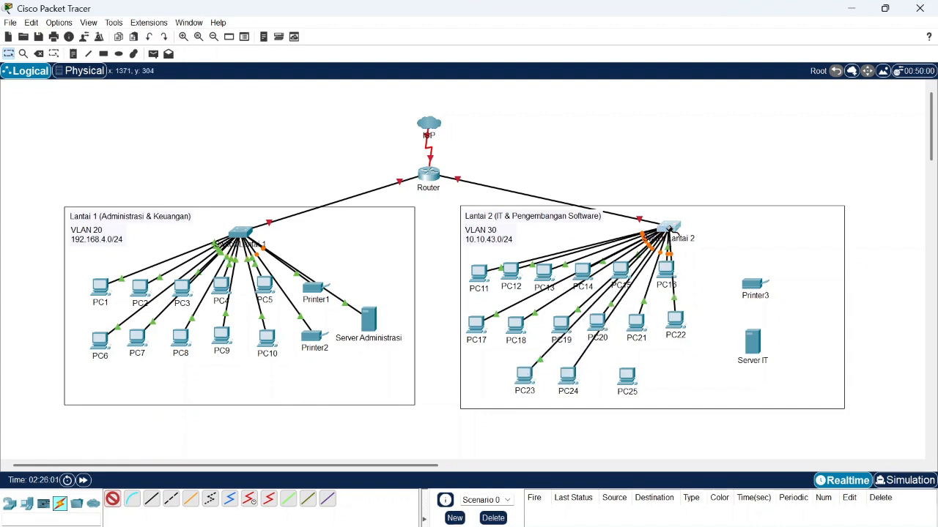
{"action": "left_click", "coordinate": [669, 228]}
{"action": "left_click", "coordinate": [668, 227]}
{"action": "left_click", "coordinate": [621, 375]}
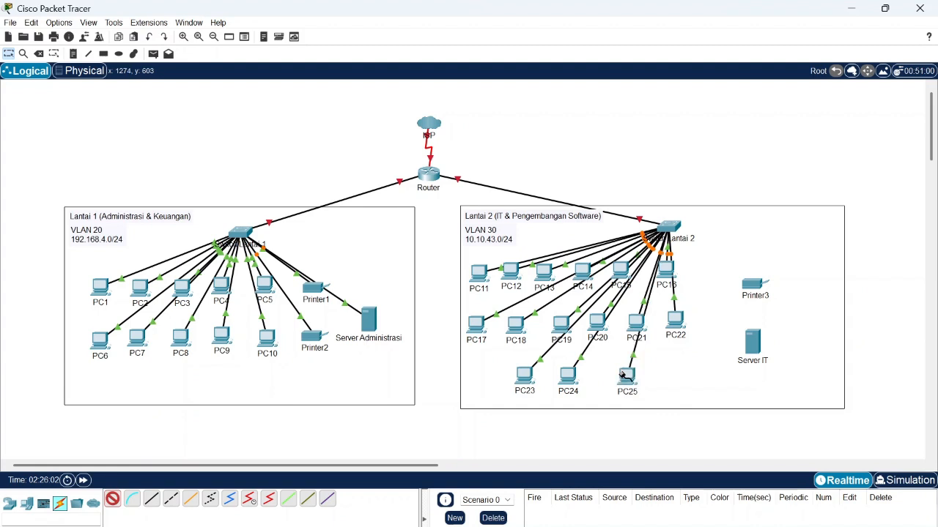
Step: Connect Printer3 and Server IT to Switch Lantai 2 with automatic connections and end the cabling
{"action": "left_click", "coordinate": [759, 286]}
{"action": "left_click", "coordinate": [668, 227]}
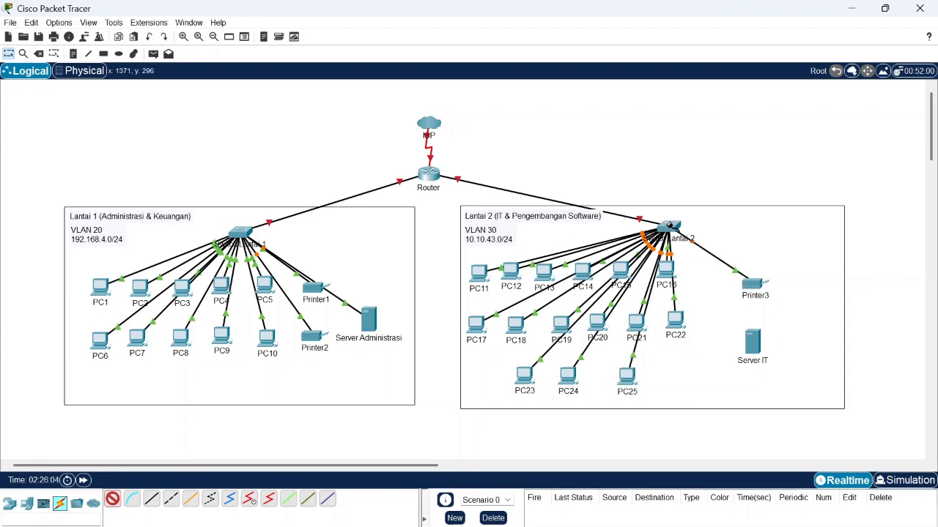
{"action": "left_click", "coordinate": [669, 228]}
{"action": "left_click", "coordinate": [751, 342]}
{"action": "left_click", "coordinate": [752, 343]}
{"action": "key", "text": "Escape"}
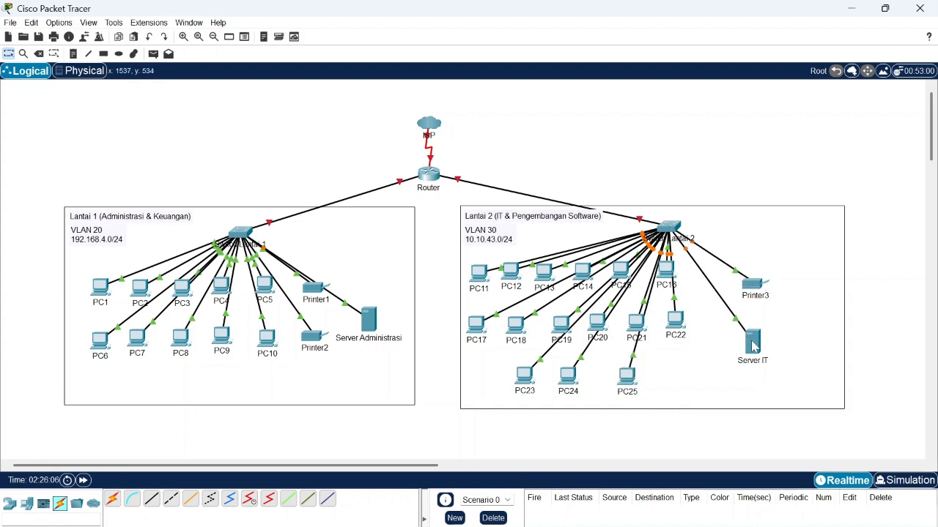
Step: Turn on the port status of the Router's Serial2/0 interface and close the device window
{"action": "left_click", "coordinate": [431, 173]}
{"action": "scroll", "coordinate": [218, 222], "scroll_direction": "right", "scroll_amount": 7}
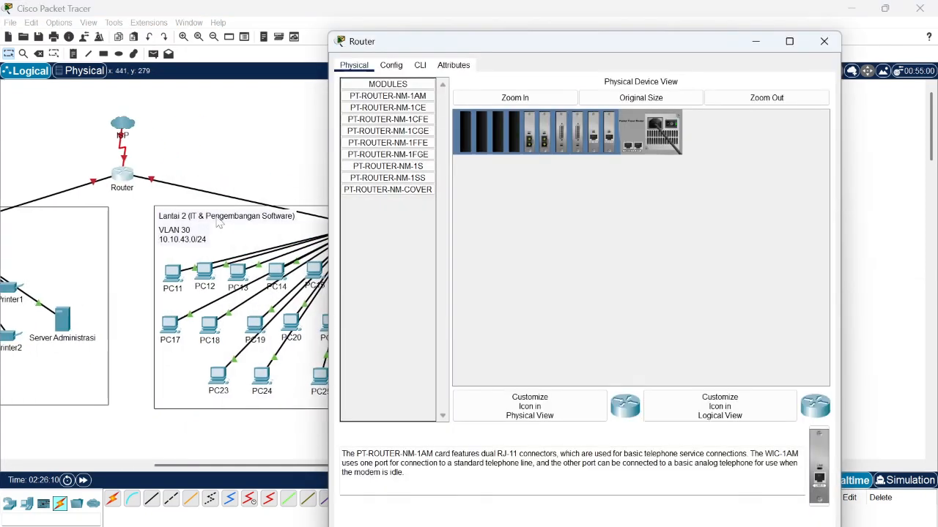
{"action": "scroll", "coordinate": [219, 221], "scroll_direction": "left", "scroll_amount": 1}
{"action": "left_click", "coordinate": [392, 66]}
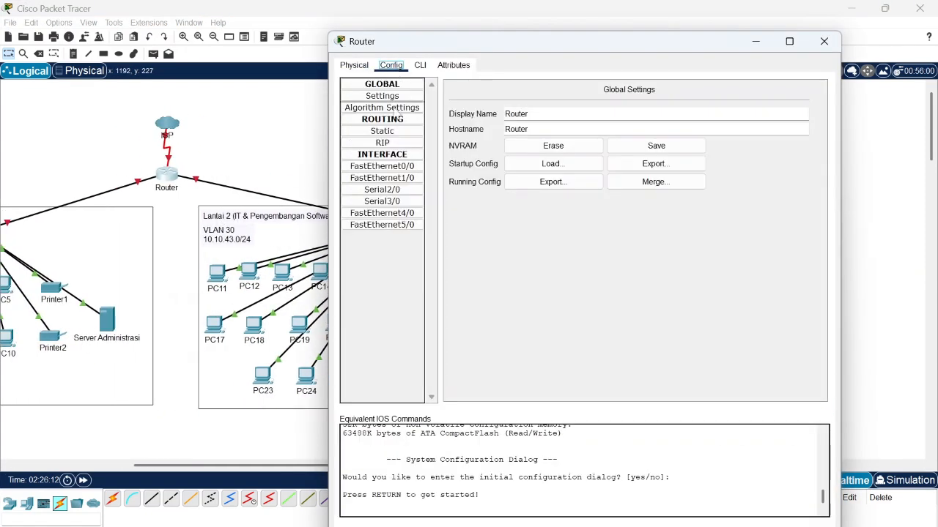
{"action": "left_click", "coordinate": [397, 192]}
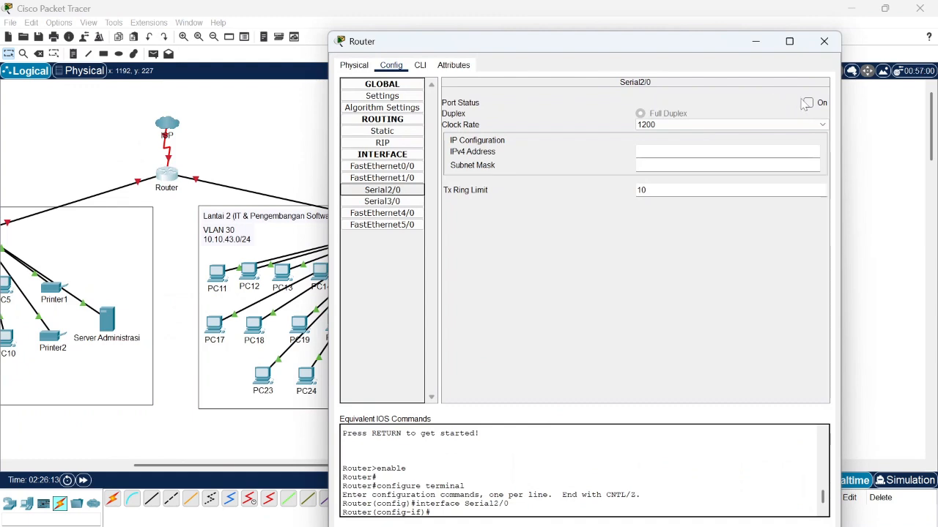
{"action": "left_click", "coordinate": [808, 103]}
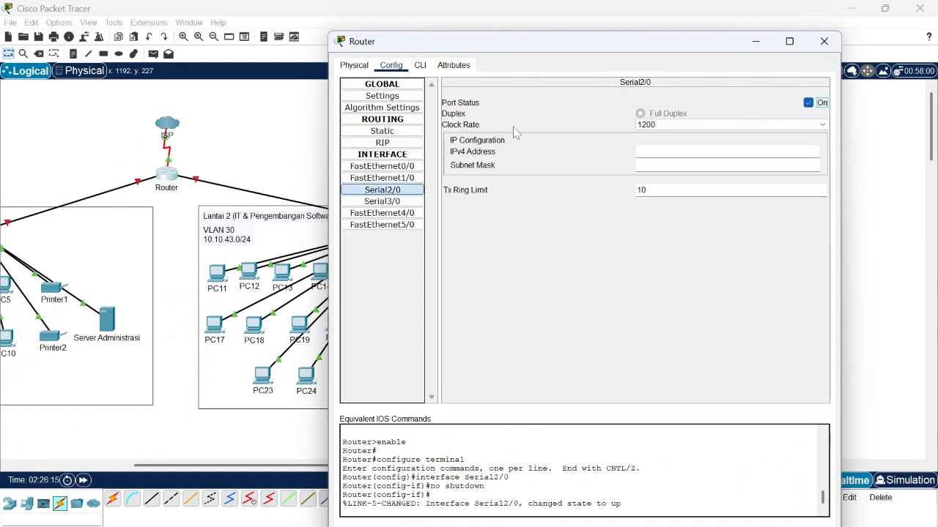
{"action": "left_click", "coordinate": [419, 66]}
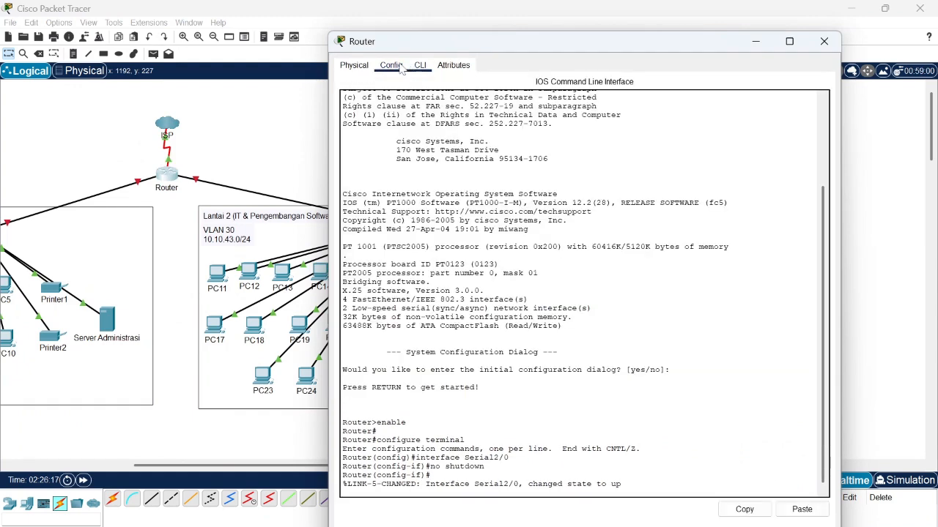
{"action": "left_click", "coordinate": [399, 67]}
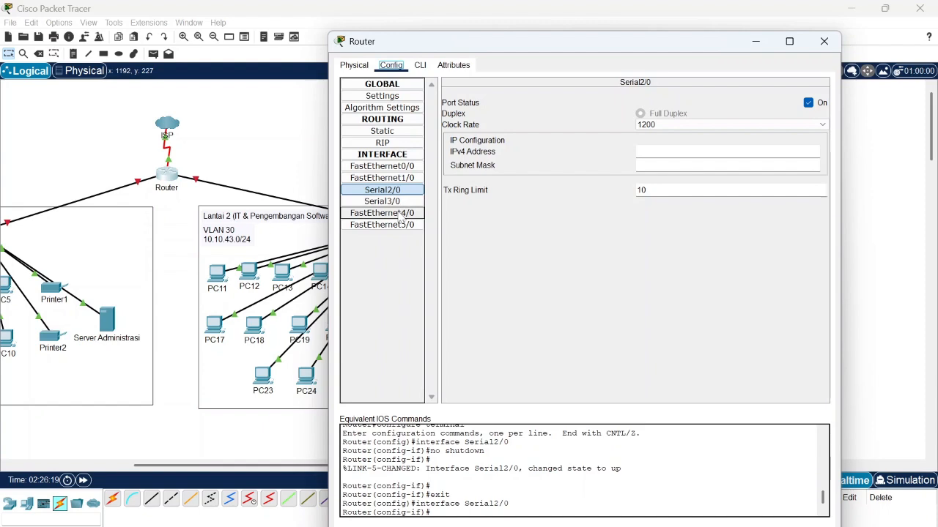
{"action": "left_click", "coordinate": [823, 41]}
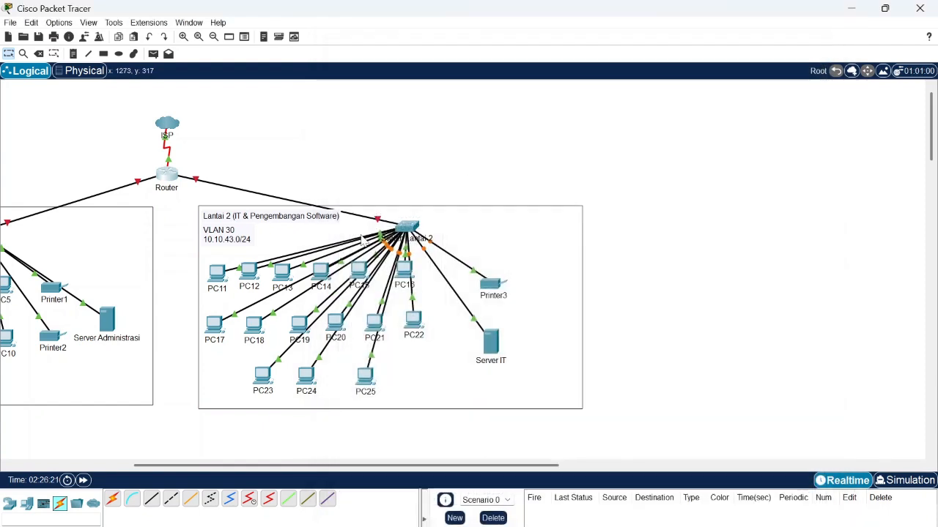
{"action": "scroll", "coordinate": [362, 242], "scroll_direction": "left", "scroll_amount": 5}
{"action": "scroll", "coordinate": [363, 242], "scroll_direction": "left", "scroll_amount": 1}
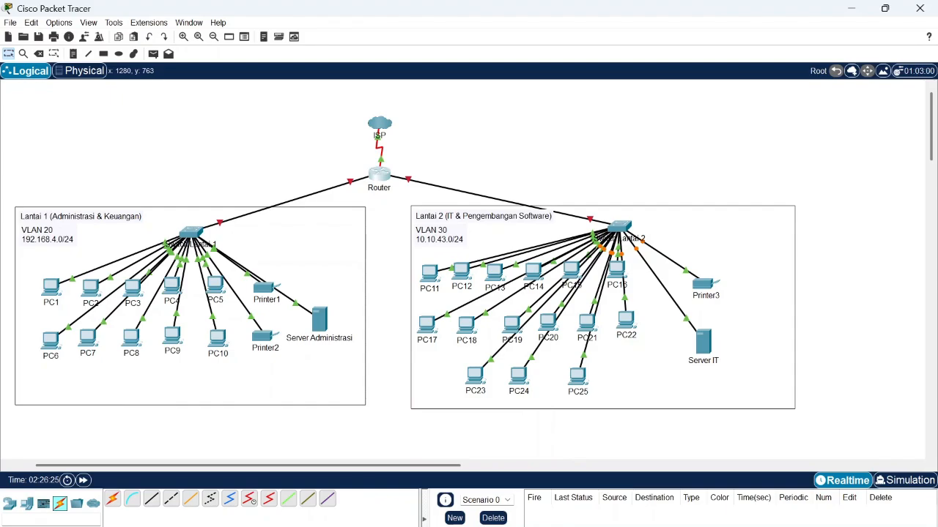
{"action": "key", "text": "alt+Tab"}
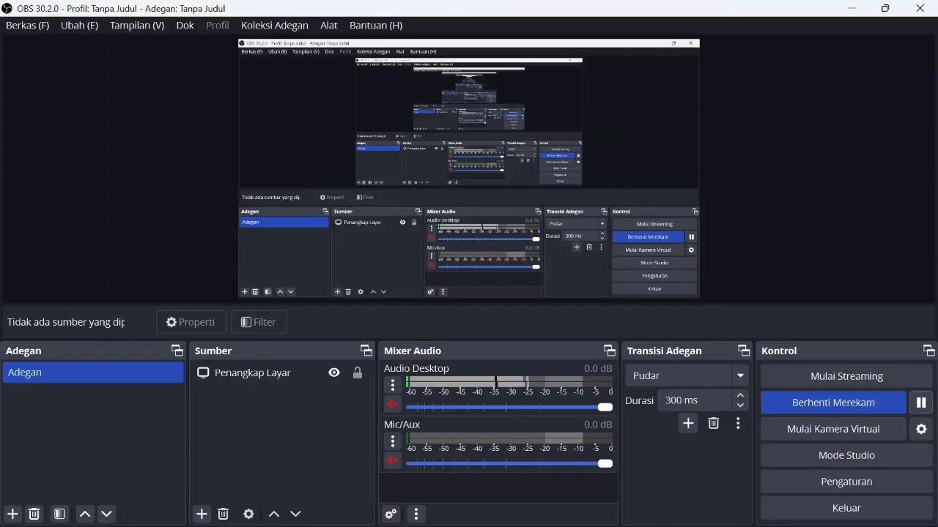
{"action": "key", "text": "alt+Tab"}
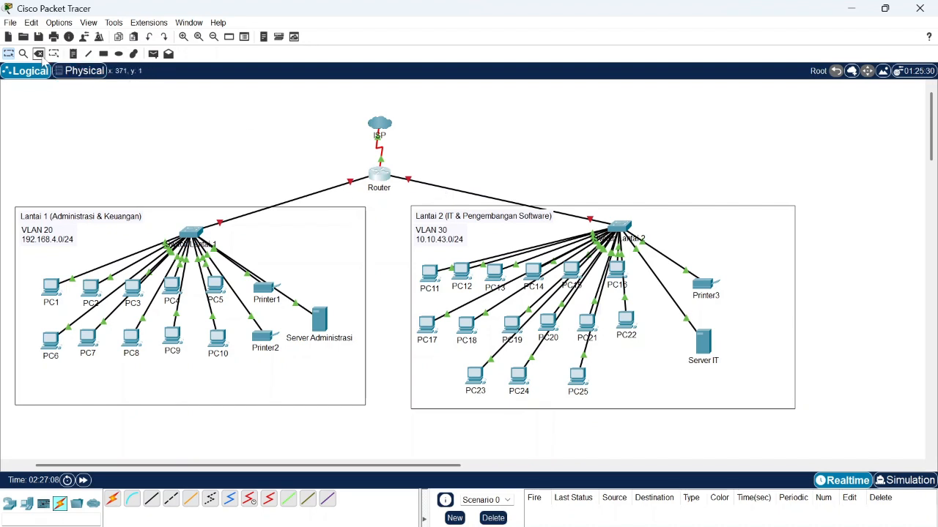
Step: Delete the cables linking the Router to Switch Lantai 1 and to Switch Lantai 2
{"action": "key", "text": "Delete"}
{"action": "left_click", "coordinate": [506, 302]}
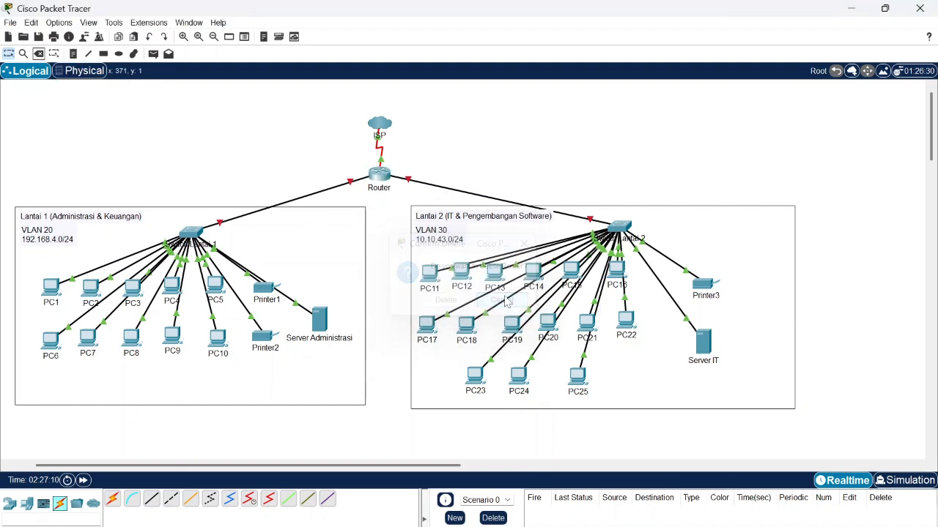
{"action": "left_click", "coordinate": [39, 54]}
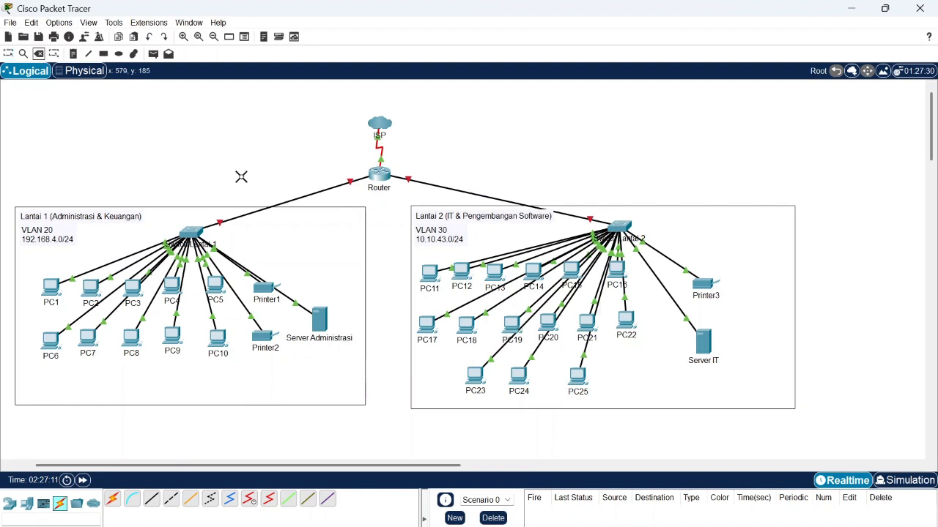
{"action": "left_click", "coordinate": [303, 196]}
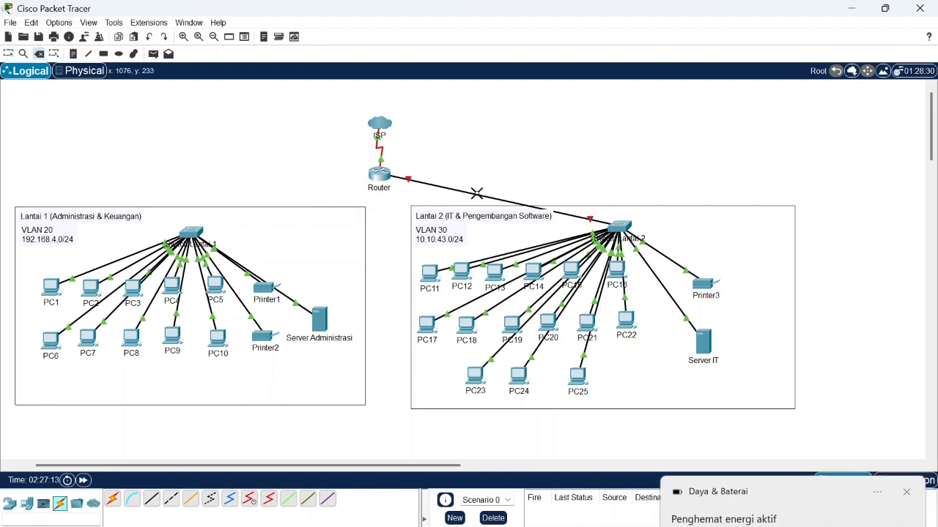
{"action": "left_click", "coordinate": [476, 193]}
{"action": "left_click", "coordinate": [907, 495]}
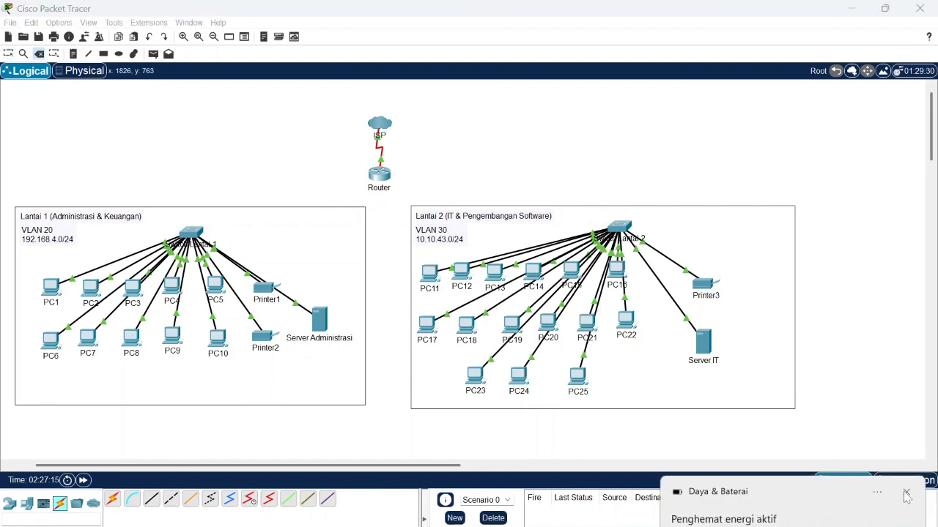
{"action": "key", "text": "Escape"}
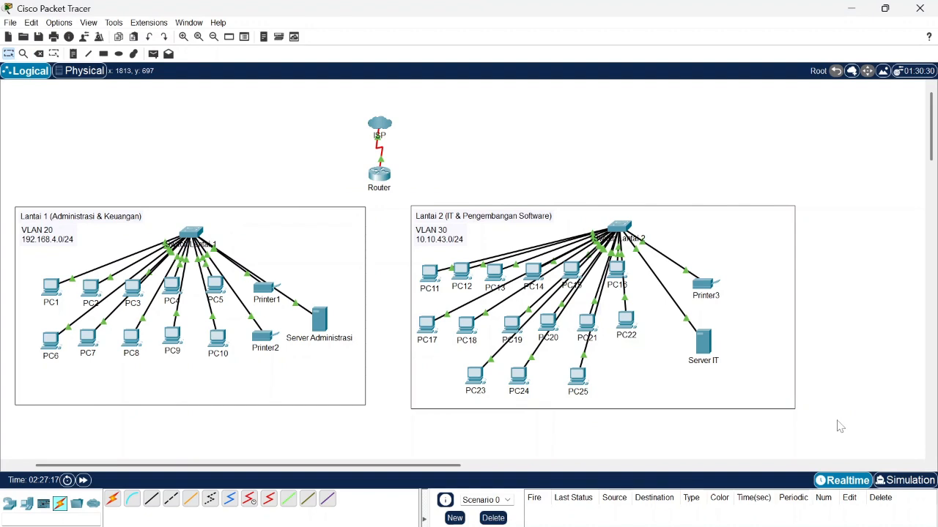
Step: Select the whole Lantai 1 area with its devices and labels and move it directly below the Lantai 2 area
{"action": "scroll", "coordinate": [389, 268], "scroll_direction": "down", "scroll_amount": 2}
{"action": "scroll", "coordinate": [192, 187], "scroll_direction": "up", "scroll_amount": 1}
{"action": "scroll", "coordinate": [192, 187], "scroll_direction": "up", "scroll_amount": 1}
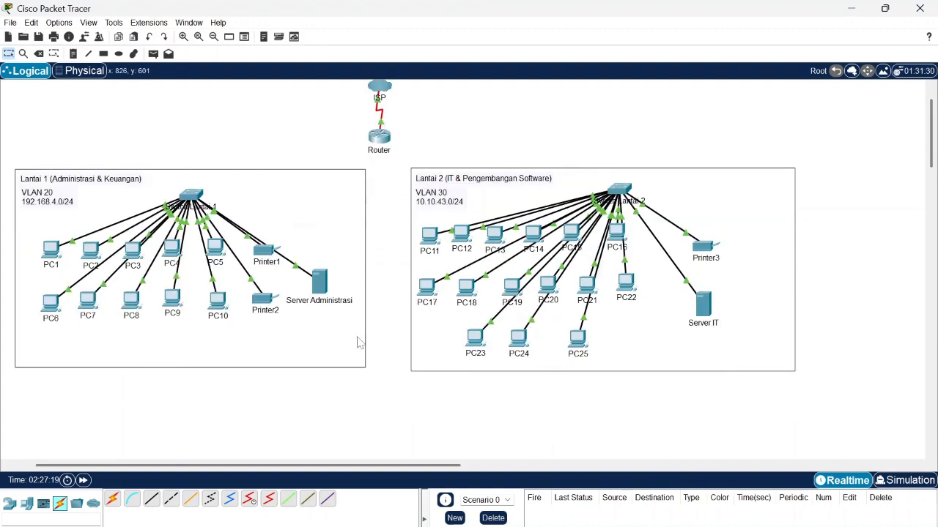
{"action": "left_click_drag", "start_coordinate": [381, 389], "coordinate": [8, 142]}
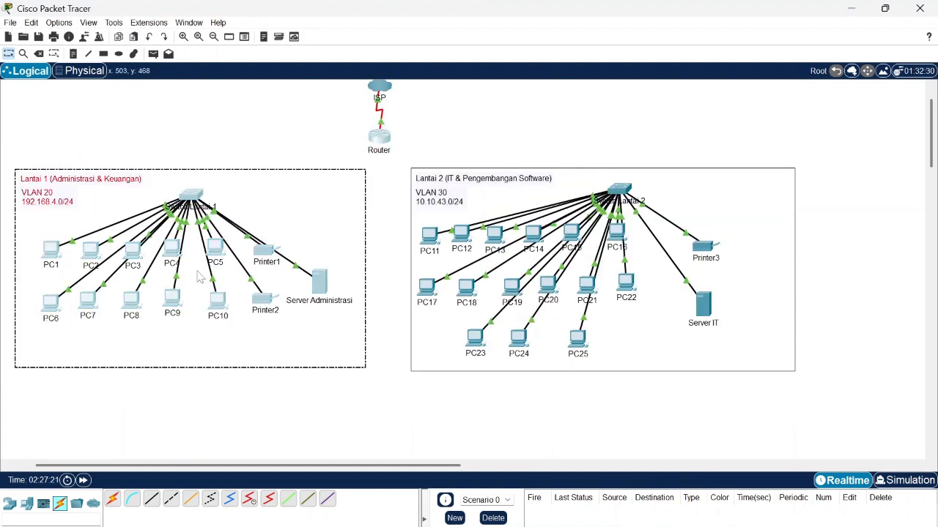
{"action": "left_click_drag", "start_coordinate": [364, 423], "coordinate": [22, 173]}
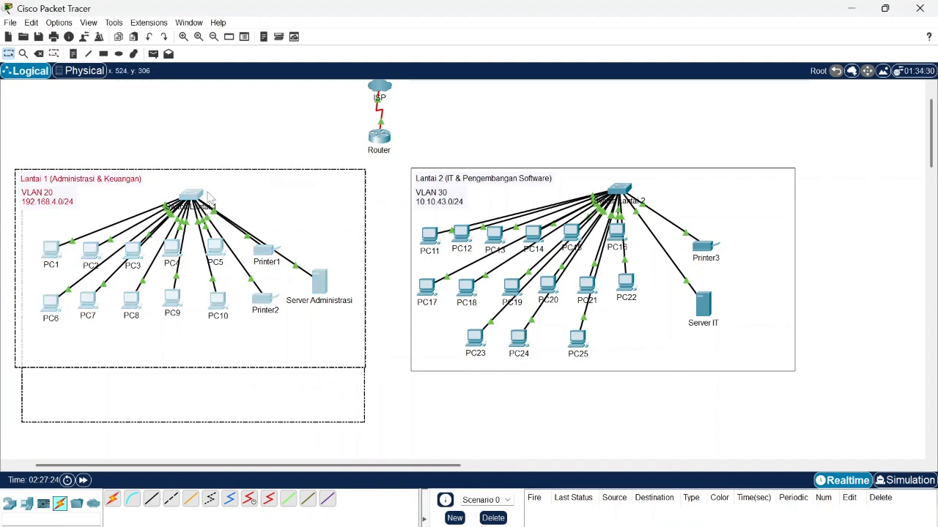
{"action": "left_click_drag", "start_coordinate": [209, 196], "coordinate": [604, 412]}
{"action": "scroll", "coordinate": [285, 342], "scroll_direction": "down", "scroll_amount": 4}
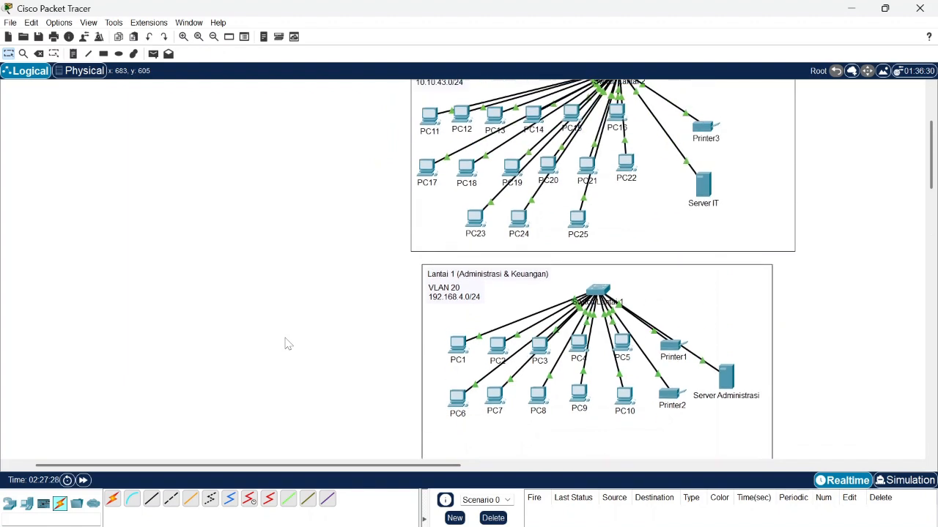
Step: Move the Router and ISP together down to the outer edge of the Lantai 1 and Lantai 2 areas
{"action": "scroll", "coordinate": [288, 345], "scroll_direction": "up", "scroll_amount": 4}
{"action": "scroll", "coordinate": [435, 311], "scroll_direction": "up", "scroll_amount": 1}
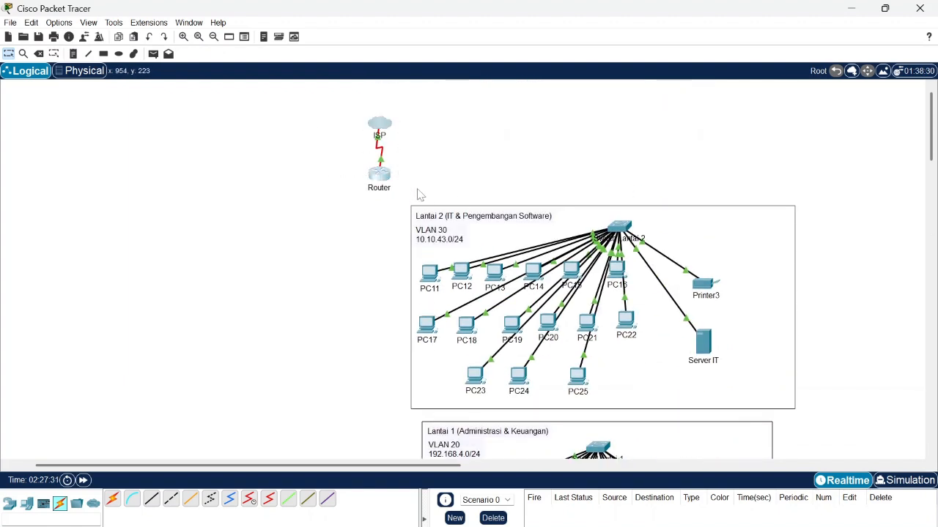
{"action": "left_click_drag", "start_coordinate": [386, 183], "coordinate": [749, 372]}
{"action": "scroll", "coordinate": [749, 370], "scroll_direction": "down", "scroll_amount": 2}
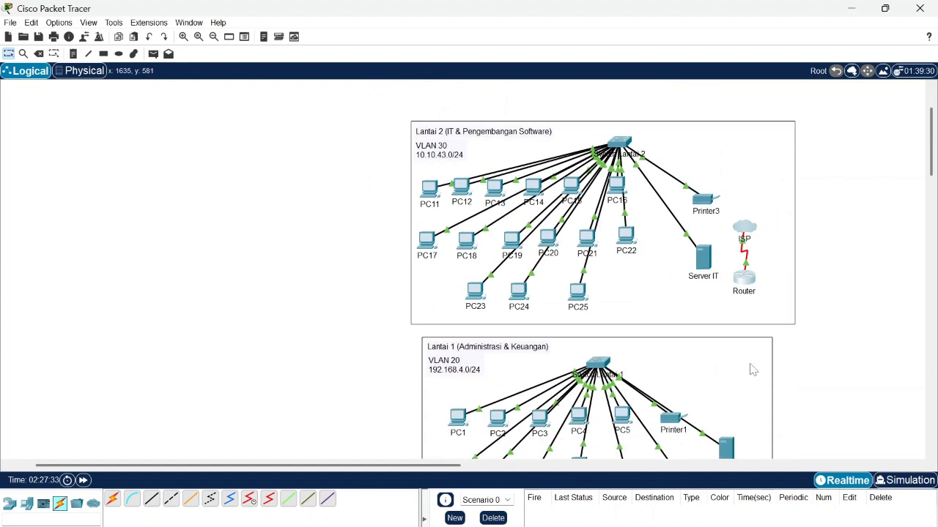
{"action": "left_click_drag", "start_coordinate": [749, 291], "coordinate": [741, 377]}
{"action": "left_click", "coordinate": [852, 374]}
{"action": "scroll", "coordinate": [852, 375], "scroll_direction": "down", "scroll_amount": 1}
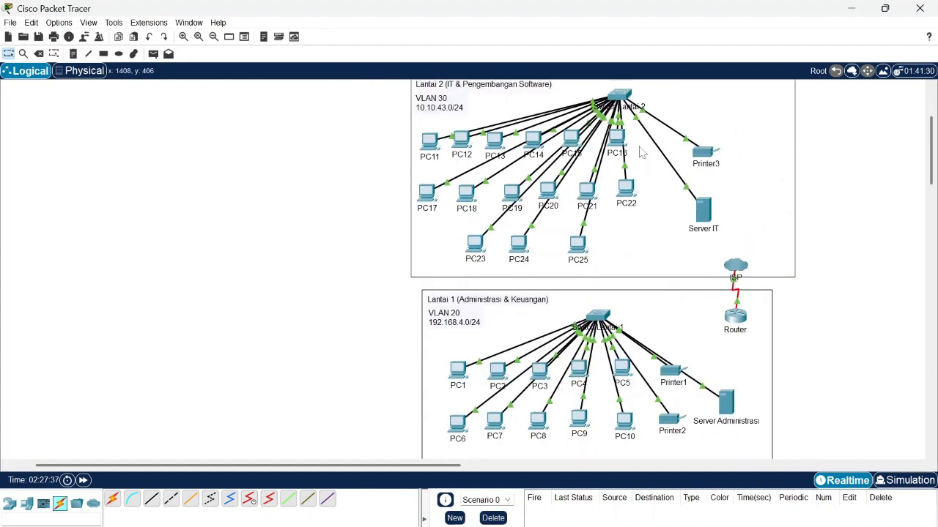
Step: Move Switch Lantai 2 down beside PC25 within its area and place the ISP cloud to the right of the Router
{"action": "left_click_drag", "start_coordinate": [626, 92], "coordinate": [652, 244]}
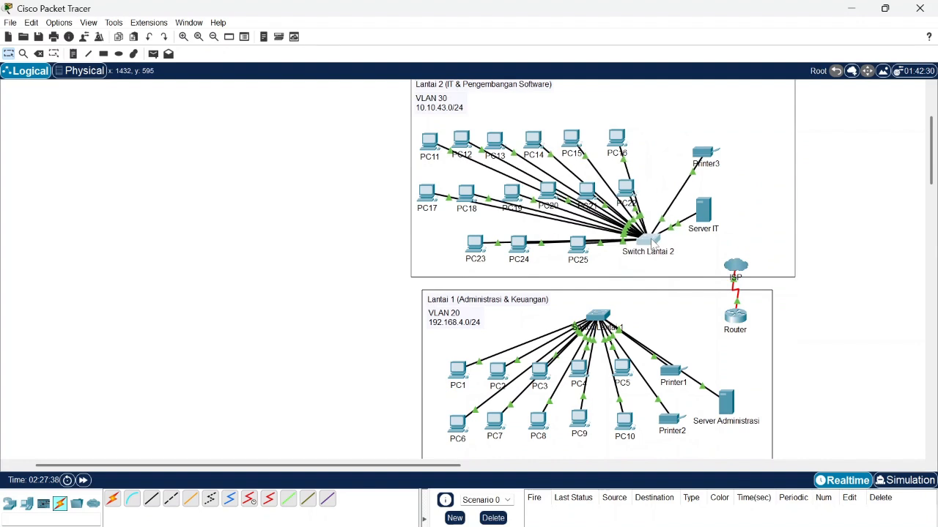
{"action": "scroll", "coordinate": [852, 340], "scroll_direction": "right", "scroll_amount": 7}
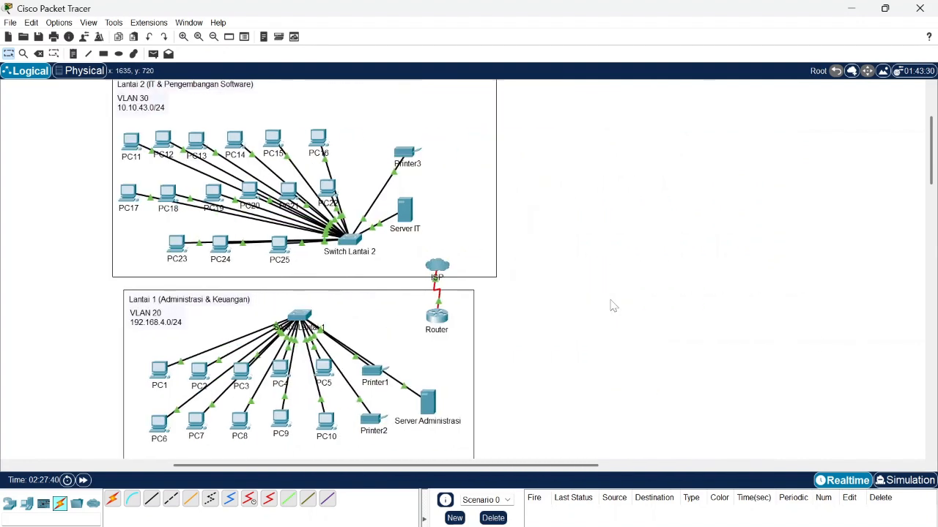
{"action": "scroll", "coordinate": [612, 308], "scroll_direction": "left", "scroll_amount": 3}
{"action": "mouse_move", "coordinate": [570, 320]}
{"action": "left_mouse_down"}
{"action": "mouse_move", "coordinate": [646, 311]}
{"action": "mouse_move", "coordinate": [577, 314]}
{"action": "left_mouse_up"}
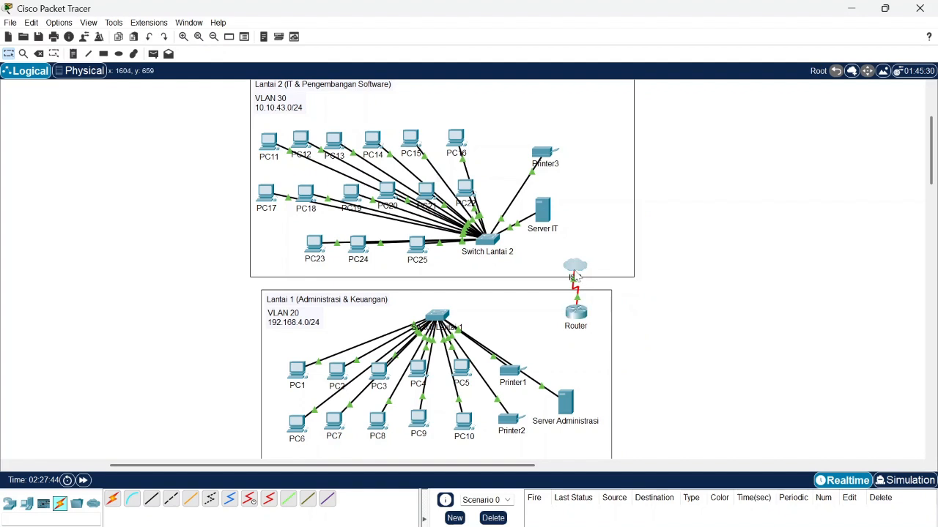
{"action": "left_click_drag", "start_coordinate": [575, 272], "coordinate": [685, 316]}
{"action": "scroll", "coordinate": [773, 291], "scroll_direction": "left", "scroll_amount": 2}
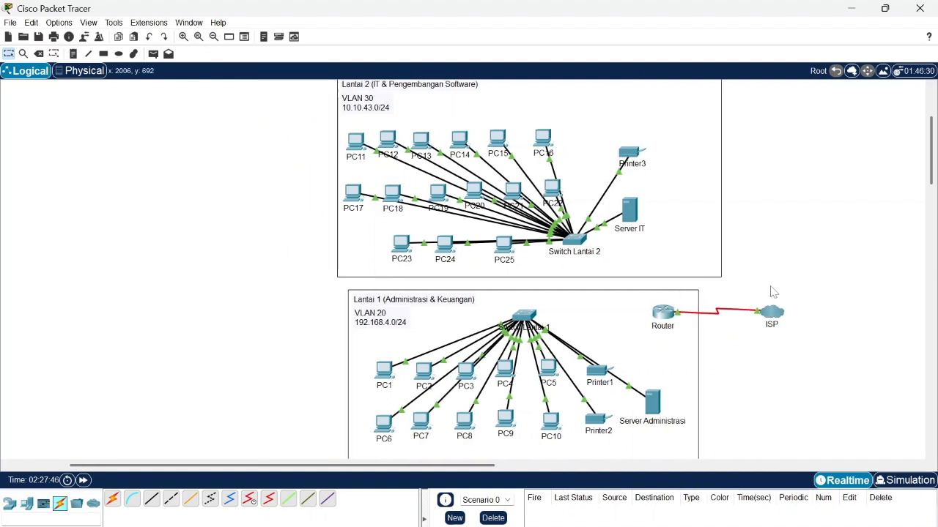
Step: Connect the Router to Switch Lantai 1 and Switch Lantai 1 to Switch Lantai 2 with automatic connections
{"action": "left_click", "coordinate": [116, 501]}
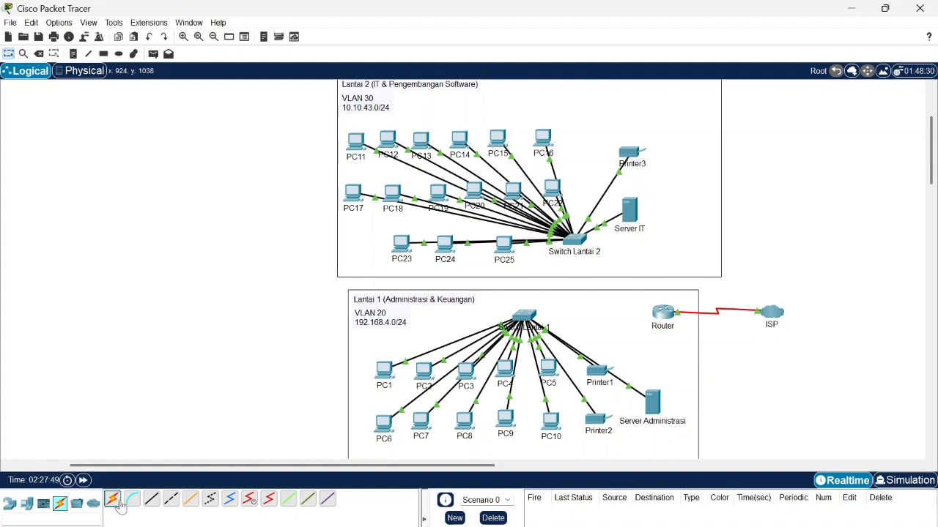
{"action": "left_click", "coordinate": [118, 503]}
{"action": "left_click", "coordinate": [662, 313]}
{"action": "left_click", "coordinate": [525, 315]}
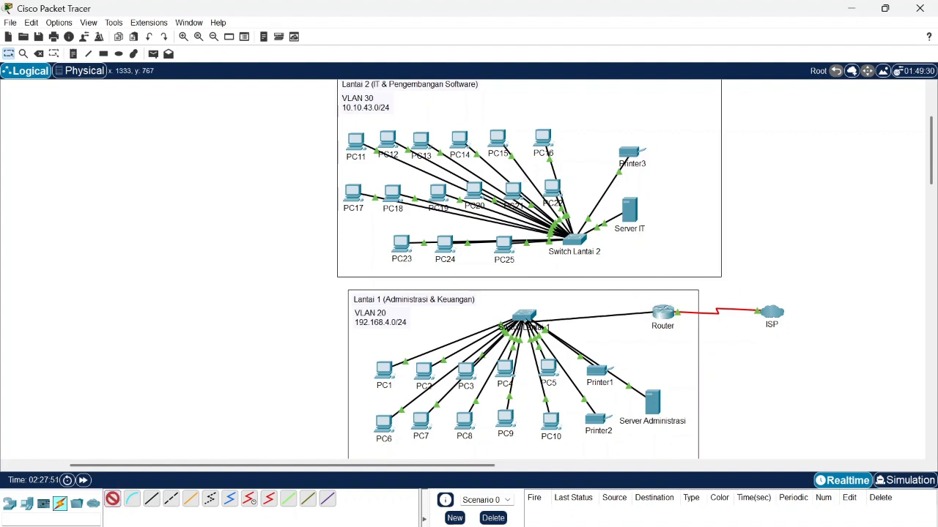
{"action": "left_click", "coordinate": [525, 315]}
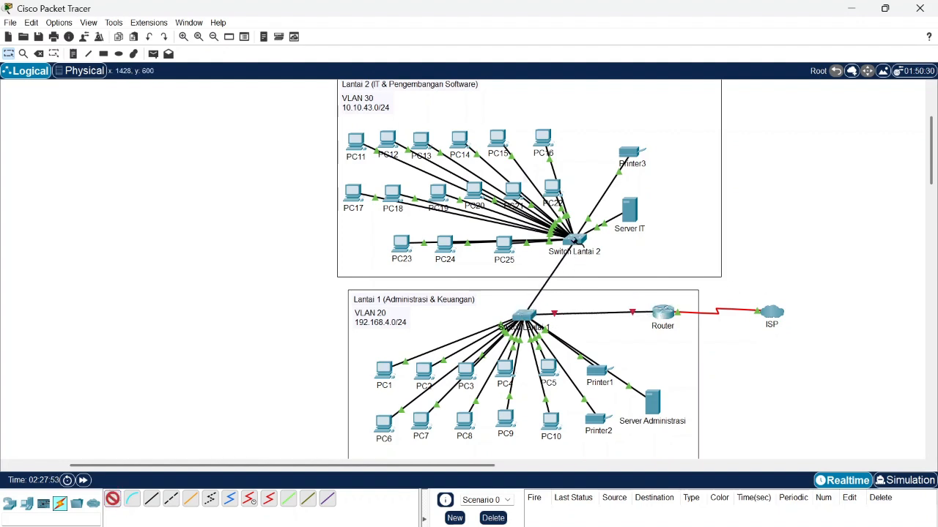
{"action": "left_click", "coordinate": [573, 240]}
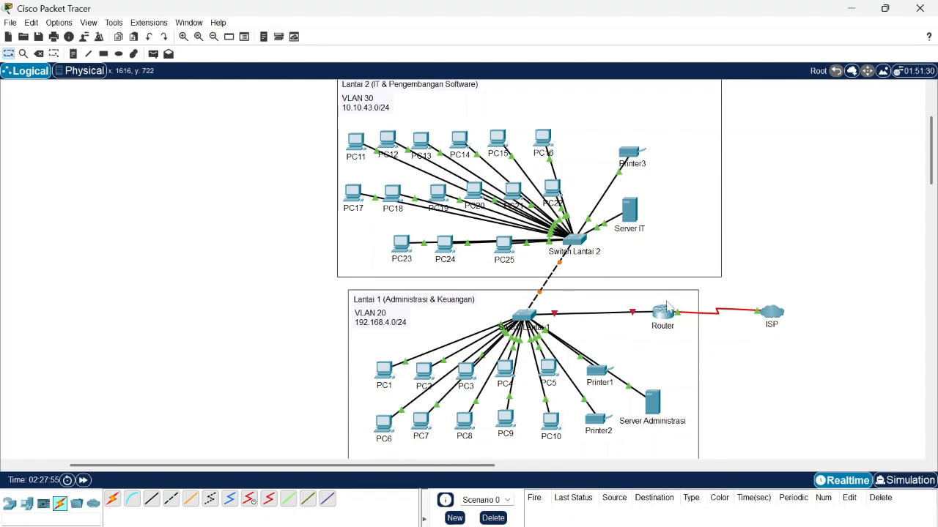
Step: Turn on the port status of the Router's FastEthernet0/0 interface
{"action": "scroll", "coordinate": [216, 328], "scroll_direction": "right", "scroll_amount": 5}
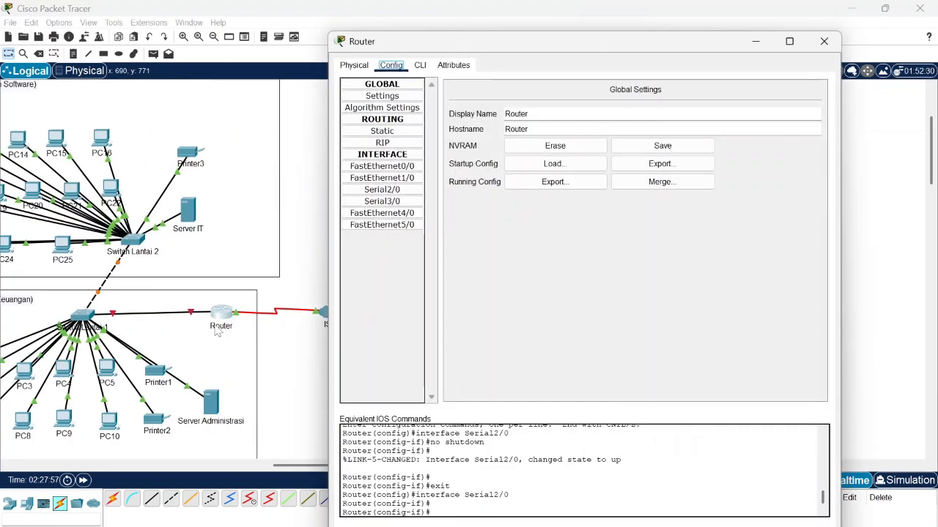
{"action": "scroll", "coordinate": [215, 328], "scroll_direction": "left", "scroll_amount": 1}
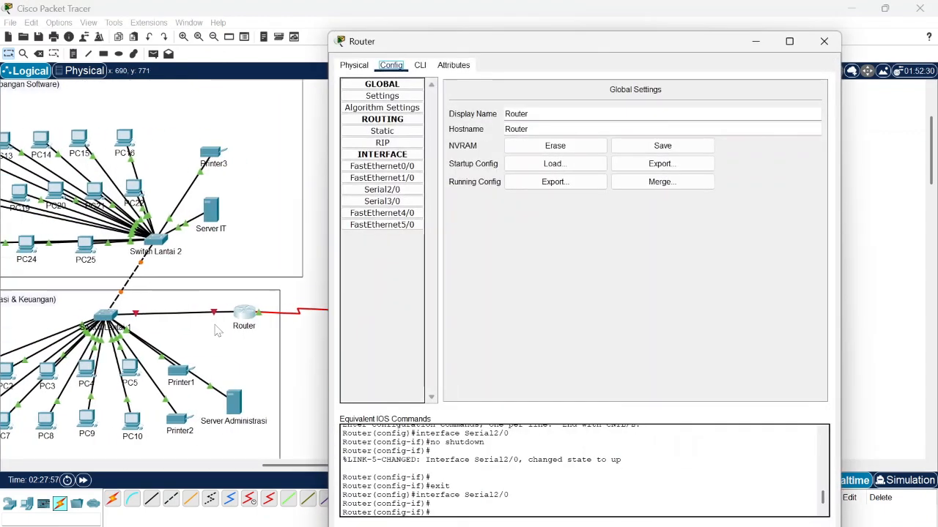
{"action": "left_click", "coordinate": [387, 167]}
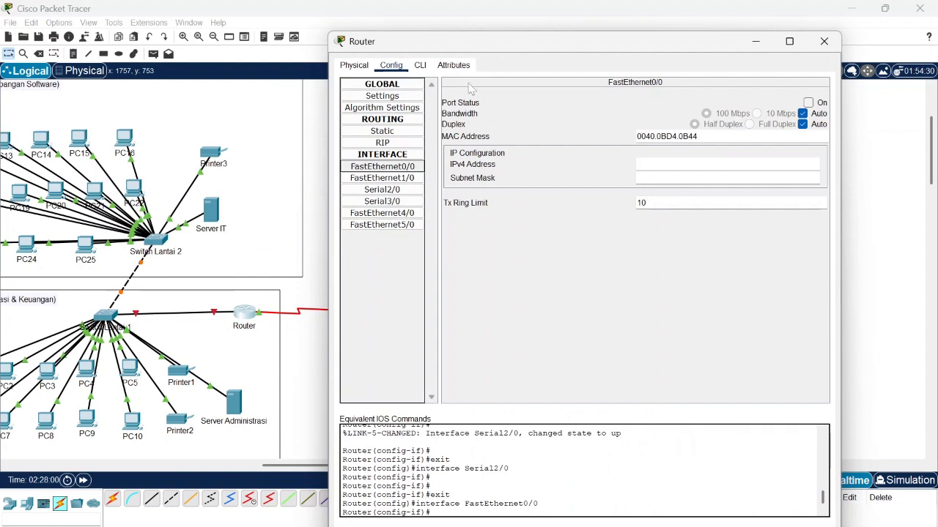
{"action": "left_click", "coordinate": [808, 103]}
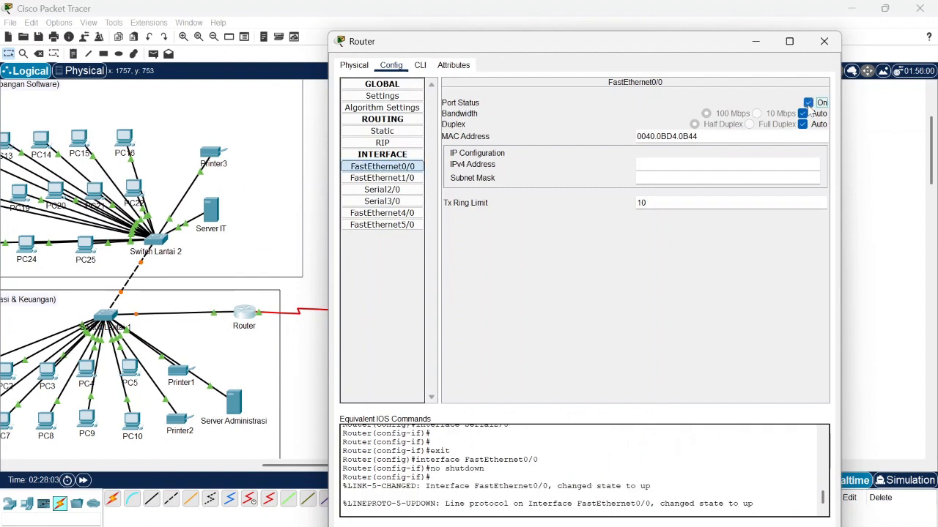
Step: In the Router's command line, leave the current interface mode and create the subinterface FastEthernet0/0.20
{"action": "left_click", "coordinate": [419, 65]}
{"action": "type", "text": "EX"}
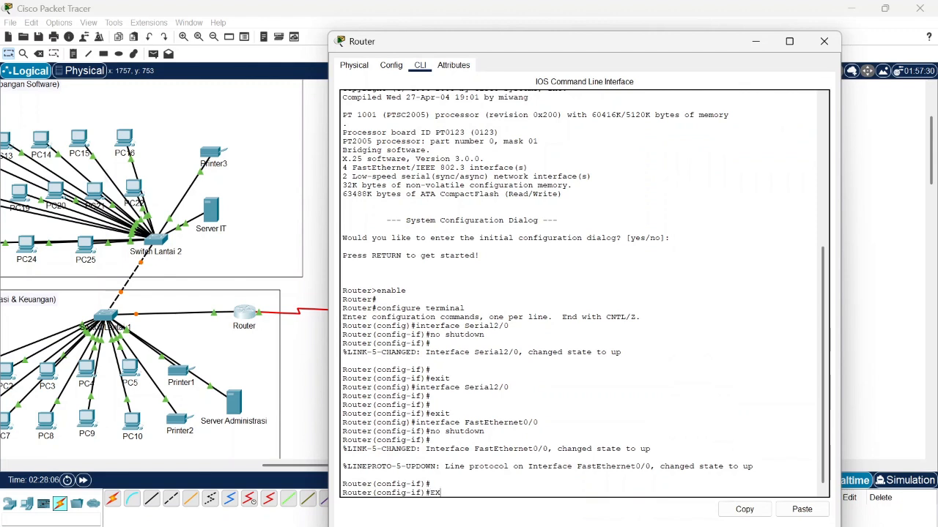
{"action": "key", "text": "Return"}
{"action": "key", "text": "Up"}
{"action": "key", "text": "Up"}
{"action": "key", "text": "Up"}
{"action": "key", "text": "Up"}
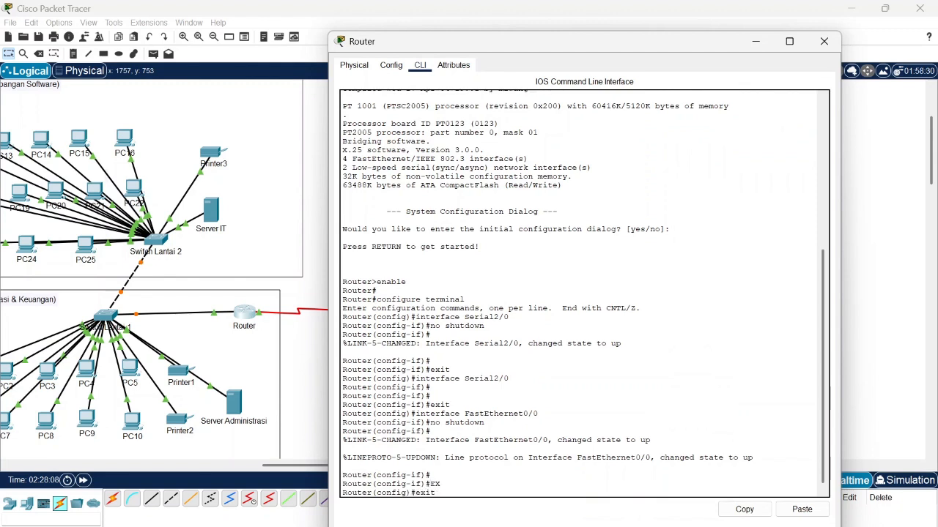
{"action": "key", "text": "Down"}
{"action": "key", "text": "BackSpace"}
{"action": "type", "text": "0/"}
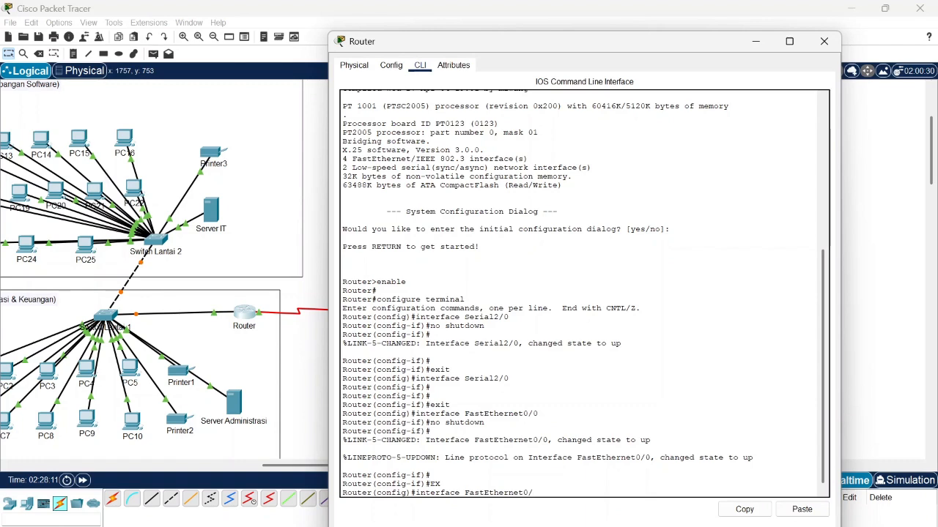
{"action": "type", "text": ".2-"}
{"action": "scroll", "coordinate": [189, 382], "scroll_direction": "left", "scroll_amount": 5}
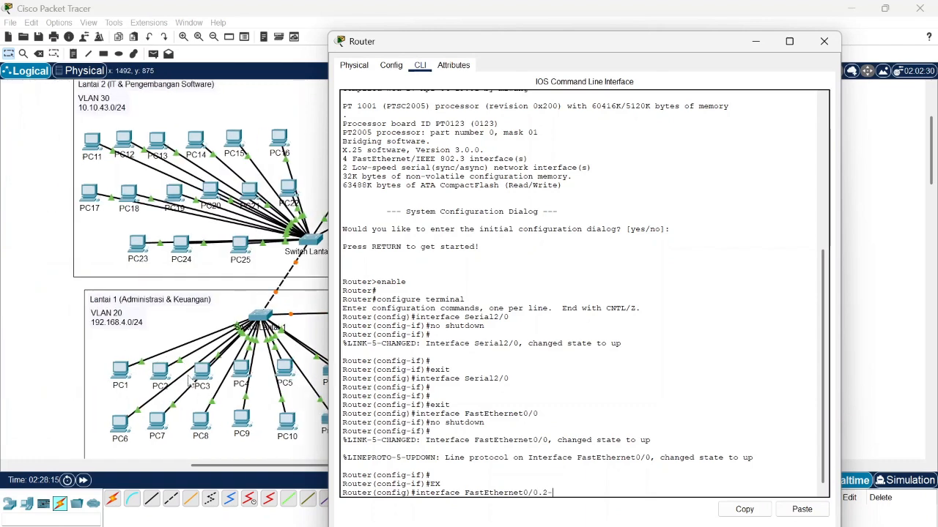
{"action": "type", "text": "0"}
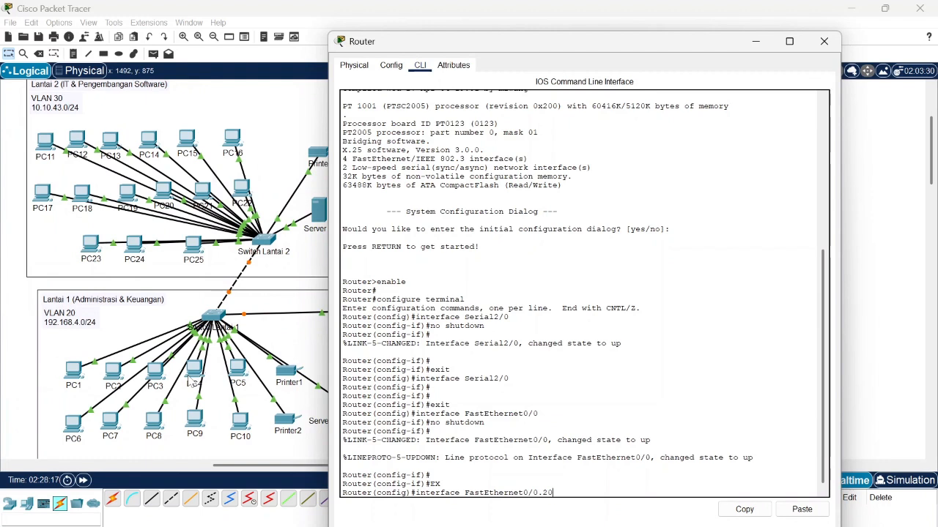
{"action": "key", "text": "Return"}
Step: Set the FastEthernet0/0.20 subinterface's encapsulation to dot1Q 20
{"action": "type", "text": "enc"}
{"action": "key", "text": "Tab"}
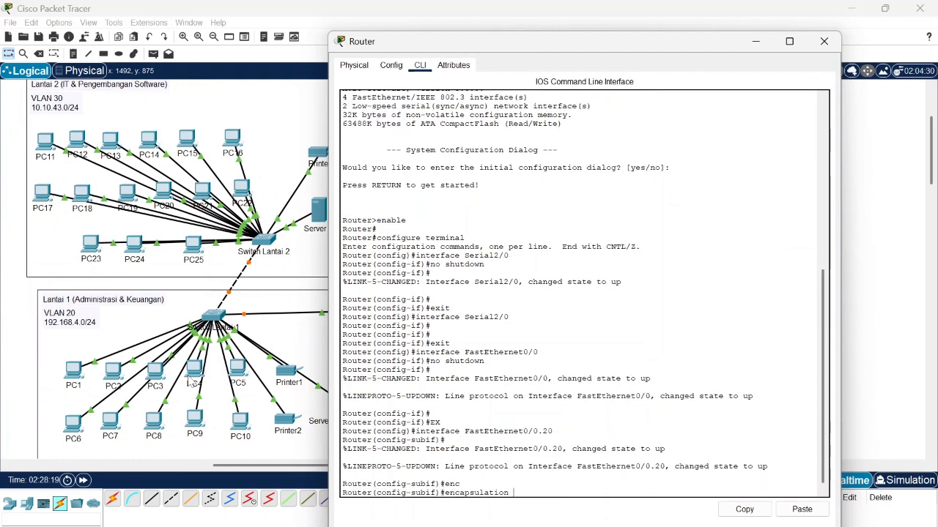
{"action": "type", "text": "d"}
{"action": "key", "text": "Tab"}
{"action": "type", "text": "20"}
{"action": "key", "text": "Return"}
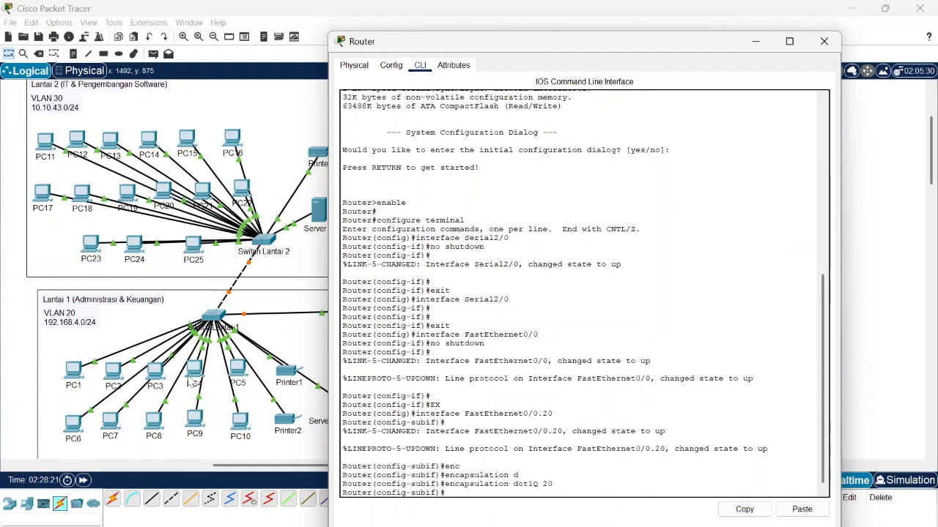
Step: Assign IP address 192.168.4.1 with mask 255.255.255.0 to FastEthernet0/0.20 and exit the subinterface mode
{"action": "type", "text": "ip add"}
{"action": "key", "text": "Tab"}
{"action": "type", "text": "192"}
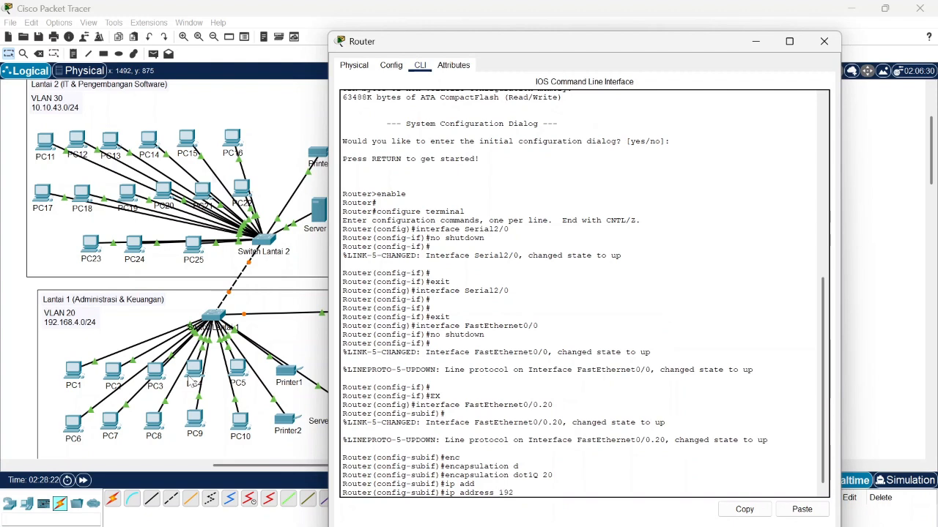
{"action": "type", "text": ".168.4.1 255.255.255.0"}
{"action": "key", "text": "Return"}
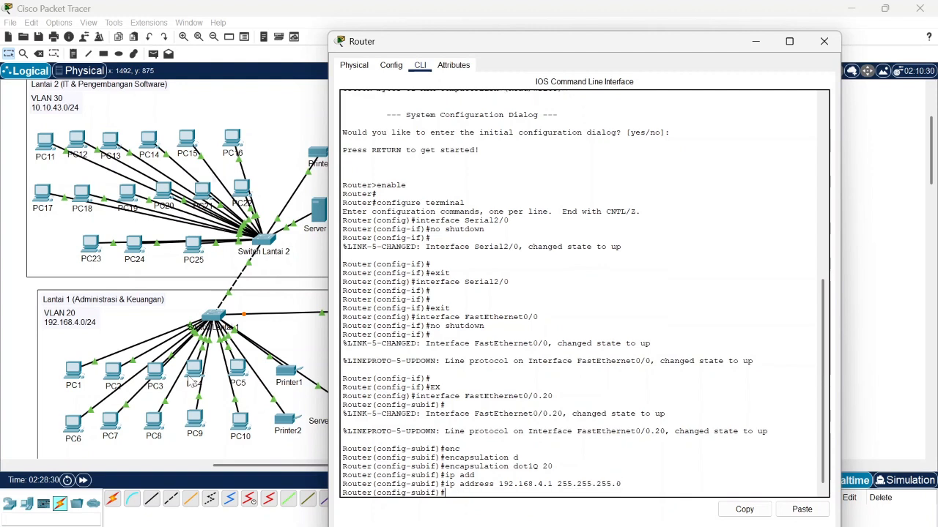
{"action": "type", "text": "ex"}
{"action": "key", "text": "Return"}
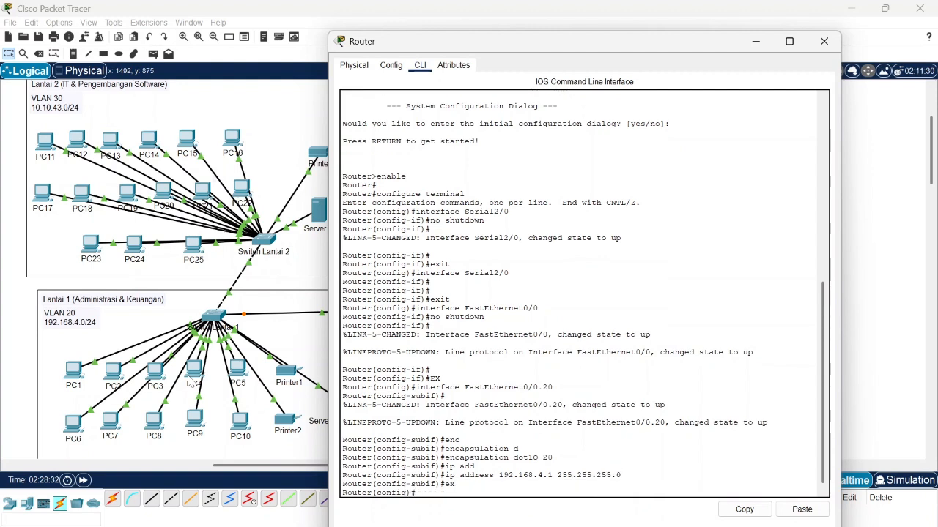
Step: Create the subinterface FastEthernet0/0.30 and set its encapsulation to dot1Q 30
{"action": "type", "text": "interface FastEthernet0/0.20"}
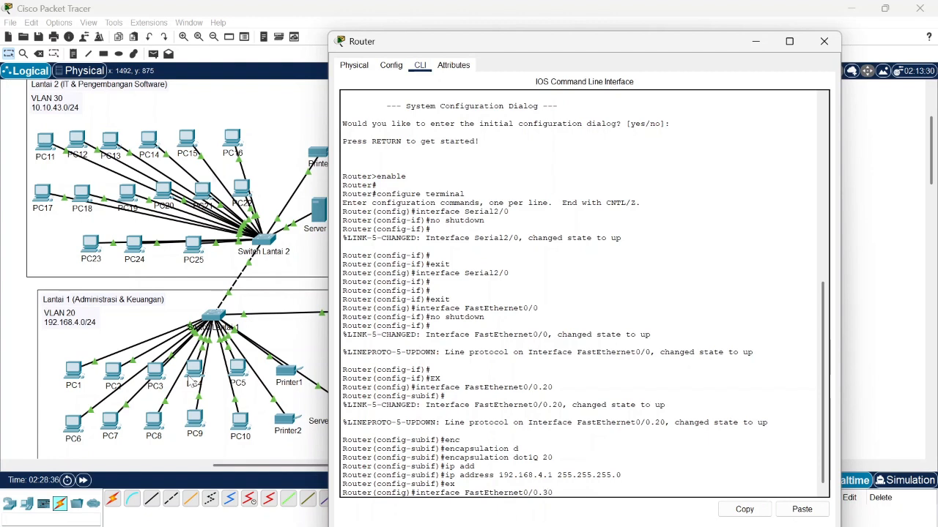
{"action": "key", "text": "Return"}
{"action": "key", "text": "Up"}
{"action": "key", "text": "Up"}
{"action": "key", "text": "Up"}
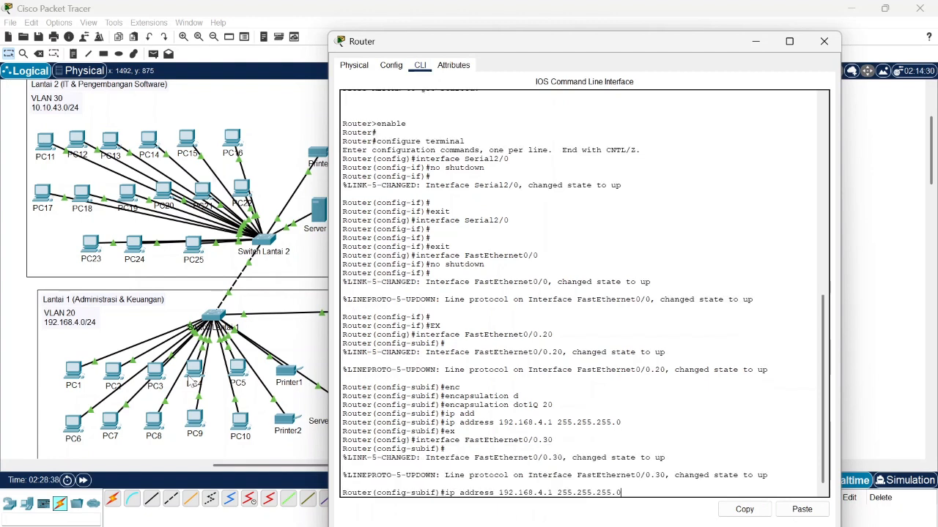
{"action": "key", "text": "Up"}
{"action": "key", "text": "BackSpace"}
{"action": "key", "text": "BackSpace"}
{"action": "type", "text": "30"}
{"action": "key", "text": "Return"}
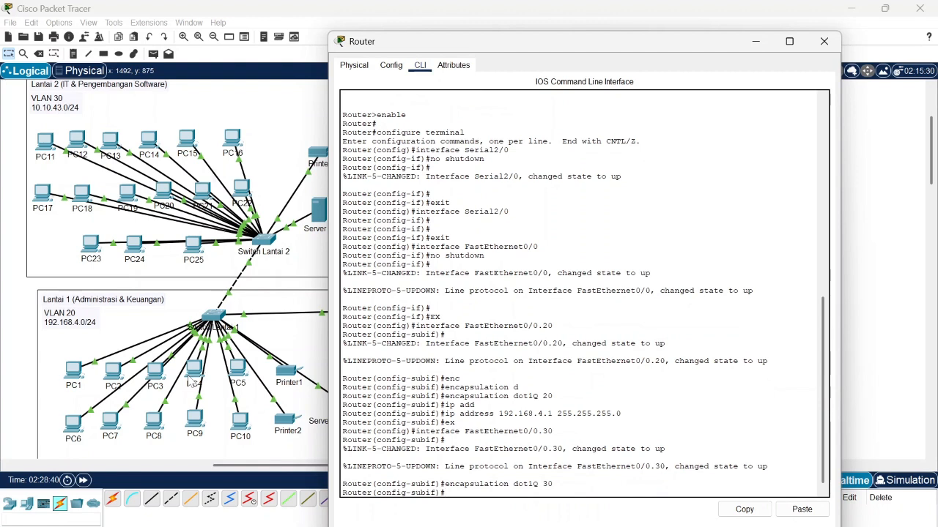
Step: Assign IP address 10.10.43.1 with mask 255.255.255.0 to FastEthernet0/0.30 and exit the subinterface mode
{"action": "key", "text": "Up"}
{"action": "key", "text": "Up"}
{"action": "key", "text": "Up"}
{"action": "key", "text": "Up"}
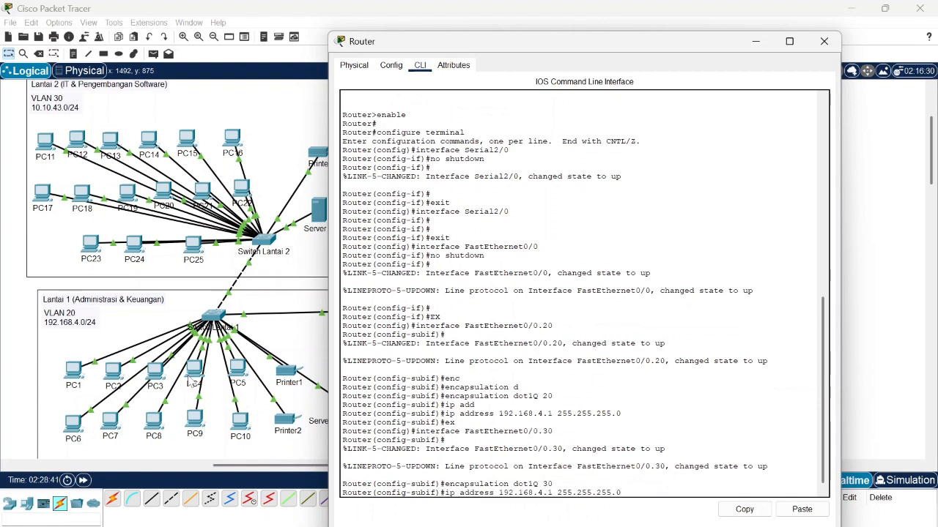
{"action": "key", "text": "Left"}
{"action": "key", "text": "Left"}
{"action": "key", "text": "BackSpace"}
{"action": "key", "text": "BackSpace"}
{"action": "key", "text": "BackSpace"}
{"action": "key", "text": "BackSpace"}
{"action": "key", "text": "BackSpace"}
{"action": "key", "text": "BackSpace"}
{"action": "key", "text": "BackSpace"}
{"action": "key", "text": "BackSpace"}
{"action": "key", "text": "BackSpace"}
{"action": "key", "text": "BackSpace"}
{"action": "key", "text": "BackSpace"}
{"action": "type", "text": "10."}
{"action": "type", "text": "10.4"}
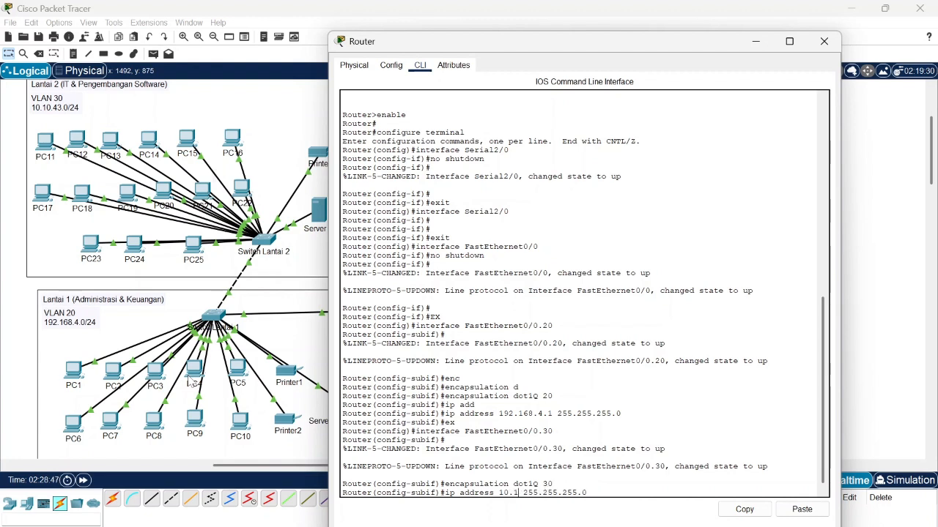
{"action": "type", "text": "3."}
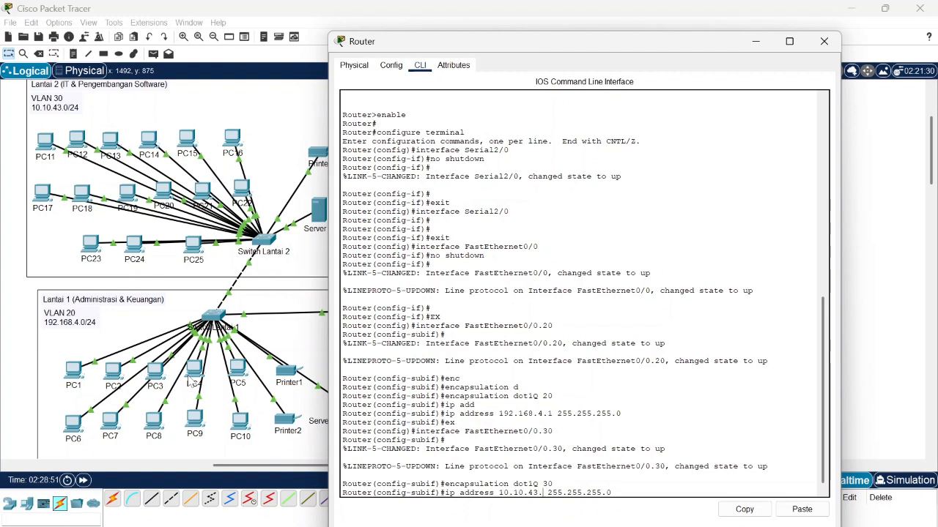
{"action": "type", "text": "1"}
{"action": "key", "text": "Return"}
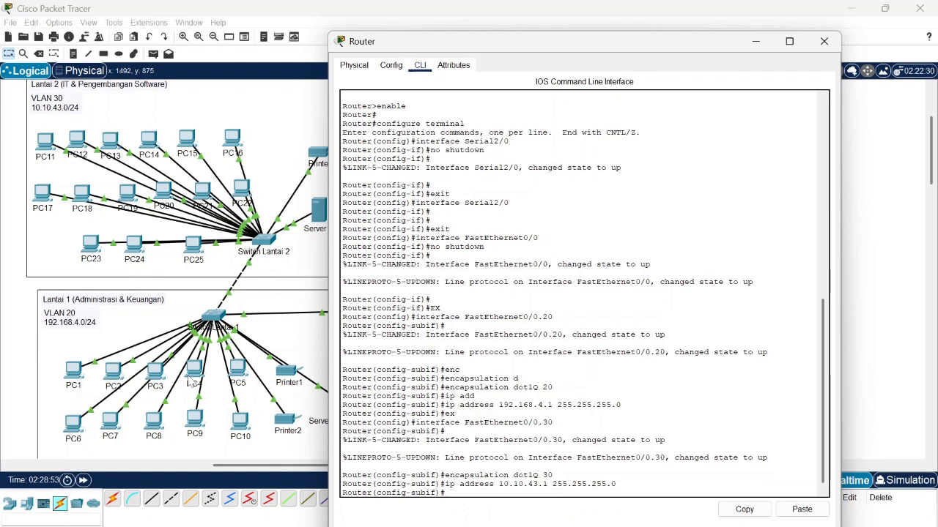
{"action": "type", "text": "ex"}
{"action": "key", "text": "Return"}
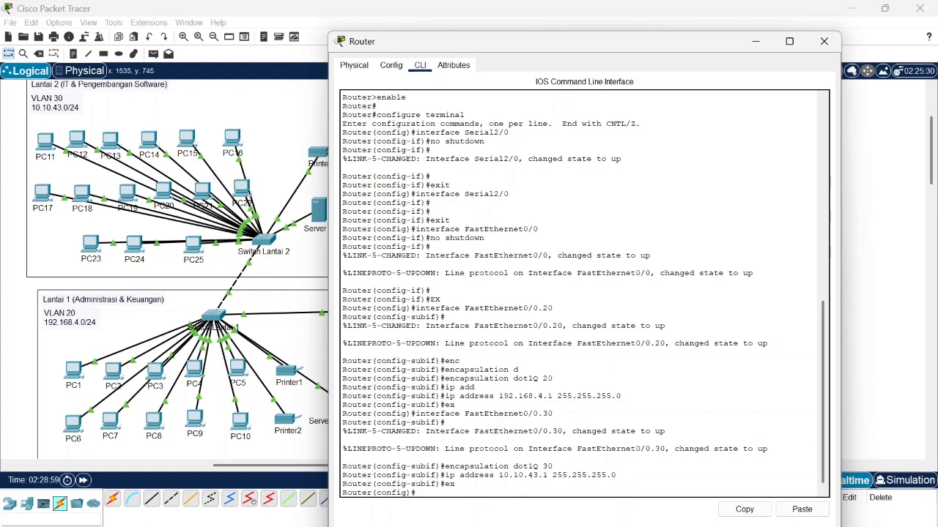
Step: Create a DHCP pool named Administrasi on the router
{"action": "type", "text": "ip d"}
{"action": "key", "text": "Tab"}
{"action": "type", "text": "h"}
{"action": "key", "text": "Tab"}
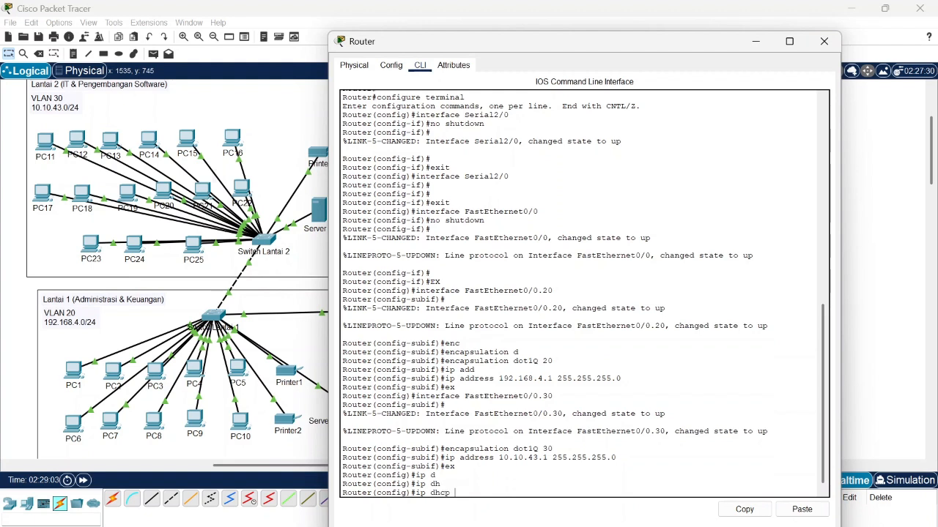
{"action": "type", "text": "p"}
{"action": "key", "text": "Tab"}
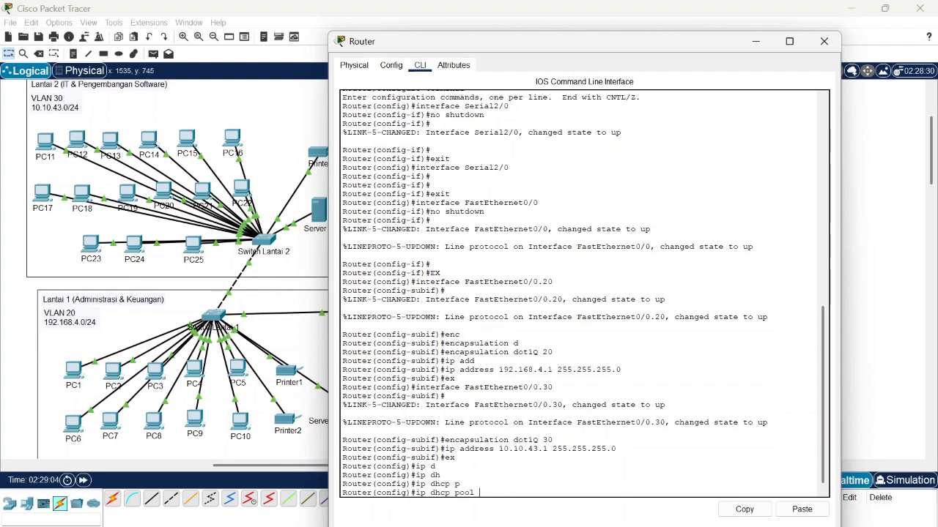
{"action": "type", "text": "Administrasi"}
{"action": "key", "text": "Return"}
Step: Set the Administrasi pool's network to 192.168.4.0 with mask 255.255.255.0
{"action": "type", "text": "net"}
{"action": "key", "text": "Tab"}
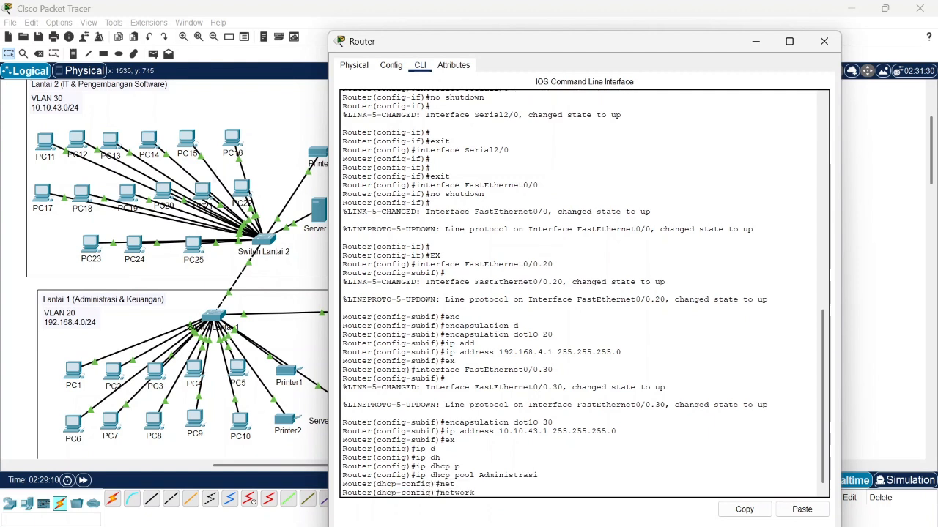
{"action": "type", "text": "192.168.4.0 255.255.255.0"}
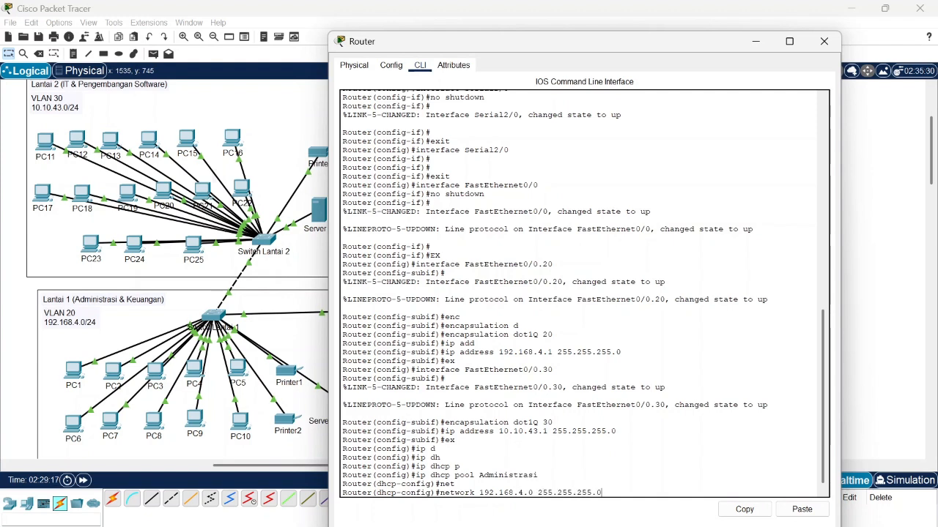
{"action": "key", "text": "Return"}
Step: Set the Administrasi pool's default router to 192.168.4.1 and exit the DHCP configuration mode
{"action": "type", "text": "def"}
{"action": "key", "text": "Tab"}
{"action": "type", "text": "1"}
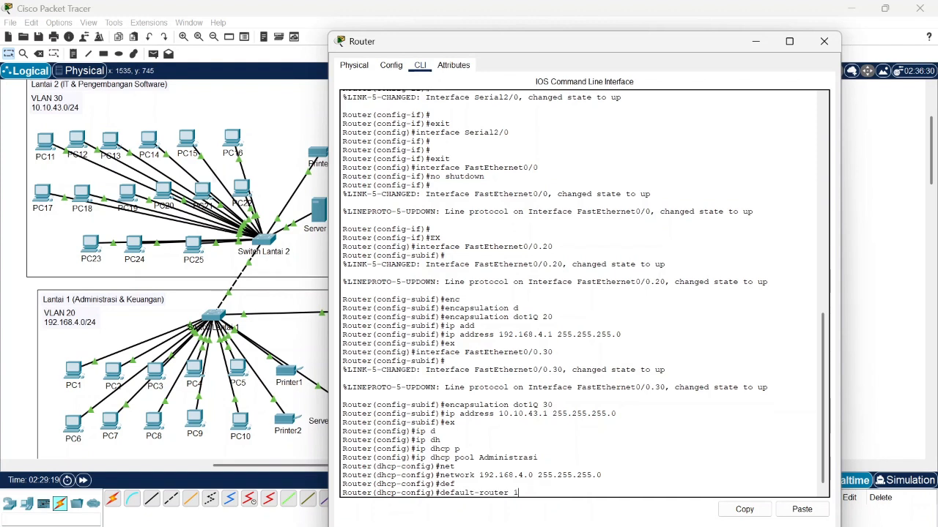
{"action": "type", "text": "92.168.4.1"}
{"action": "key", "text": "Return"}
{"action": "type", "text": "ex"}
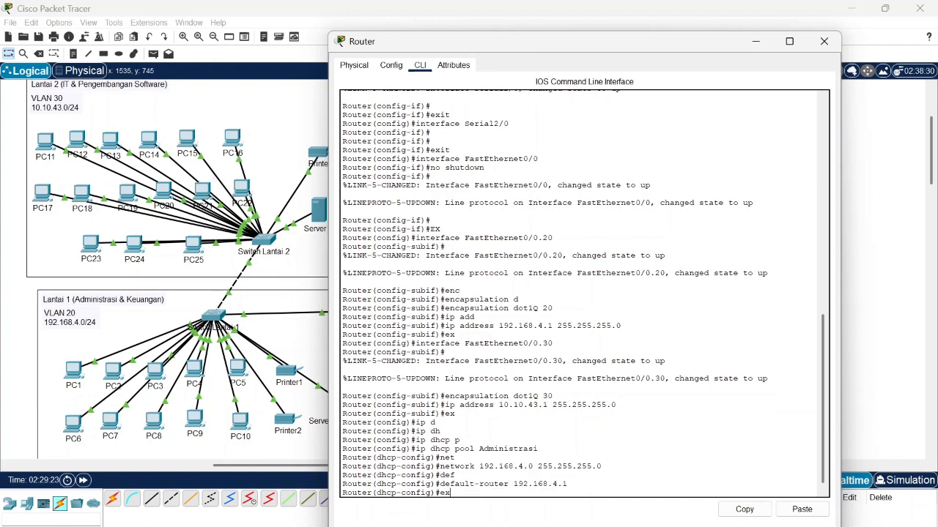
{"action": "key", "text": "Return"}
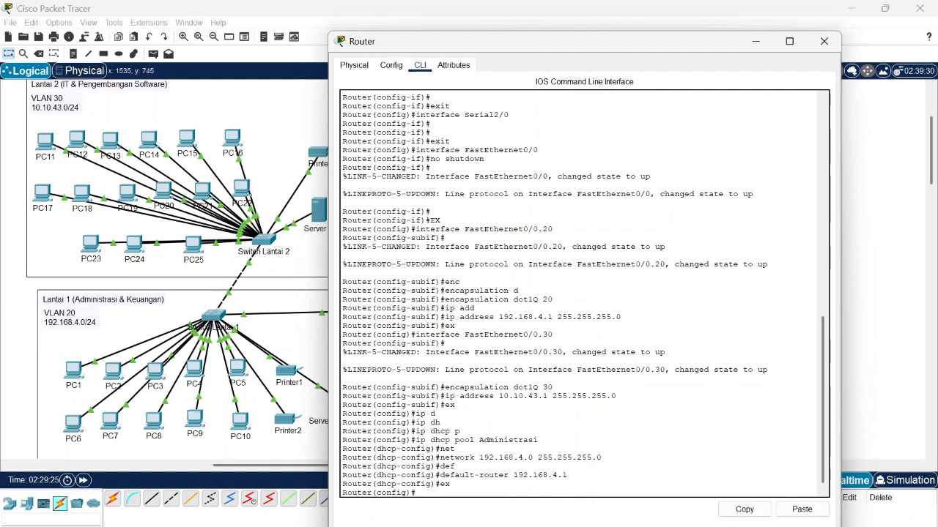
Step: Create a second DHCP pool named IT on the router
{"action": "key", "text": "Up"}
{"action": "key", "text": "Up"}
{"action": "key", "text": "Up"}
{"action": "key", "text": "Up"}
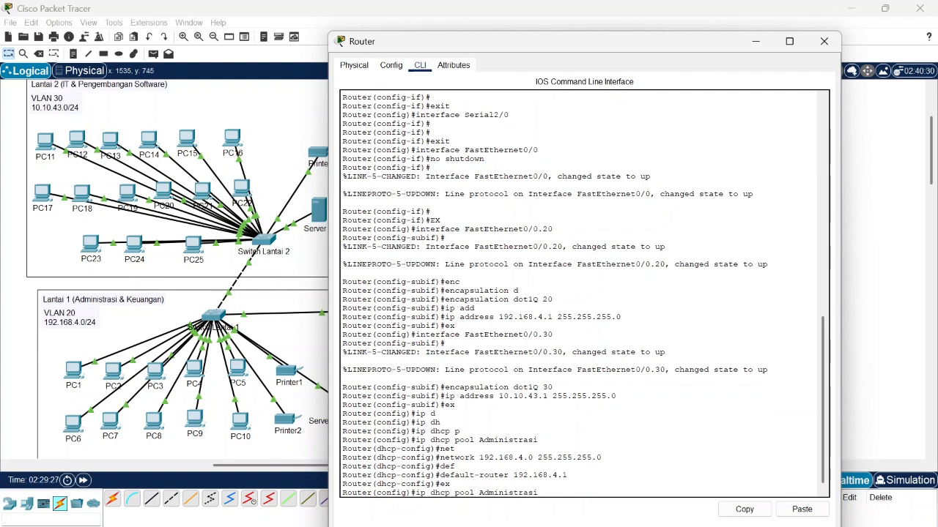
{"action": "key", "text": "BackSpace"}
{"action": "key", "text": "BackSpace"}
{"action": "key", "text": "BackSpace"}
{"action": "key", "text": "BackSpace"}
{"action": "key", "text": "BackSpace"}
{"action": "key", "text": "BackSpace"}
{"action": "key", "text": "BackSpace"}
{"action": "key", "text": "BackSpace"}
{"action": "key", "text": "BackSpace"}
{"action": "key", "text": "BackSpace"}
{"action": "key", "text": "Return"}
Step: Set the IT pool's network to 10.10.43.0 with mask 255.255.255.0
{"action": "key", "text": "Up"}
{"action": "key", "text": "Up"}
{"action": "key", "text": "Up"}
{"action": "key", "text": "Up"}
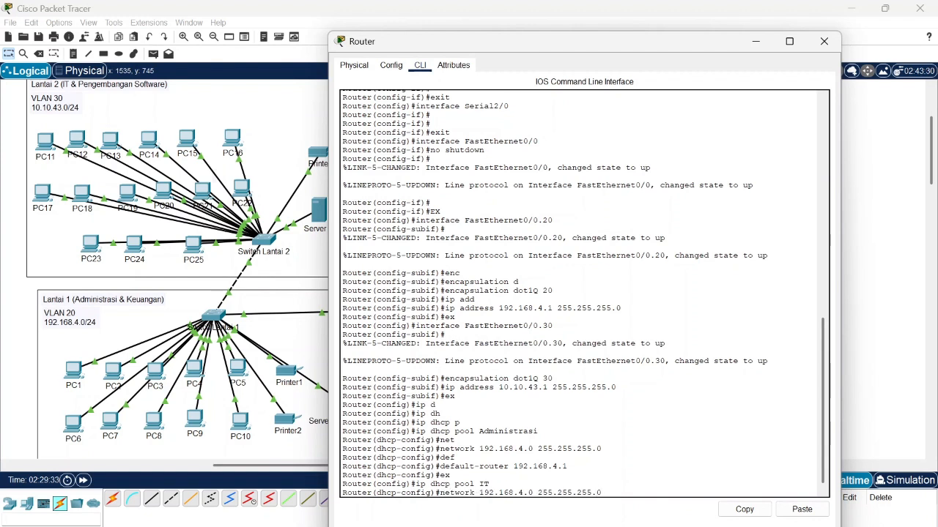
{"action": "key", "text": "Left"}
{"action": "key", "text": "Left"}
{"action": "key", "text": "Left"}
{"action": "key", "text": "Left"}
{"action": "key", "text": "Left"}
{"action": "key", "text": "Left"}
{"action": "key", "text": "Left"}
{"action": "key", "text": "Left"}
{"action": "key", "text": "Left"}
{"action": "key", "text": "Left"}
{"action": "key", "text": "Left"}
{"action": "key", "text": "Left"}
{"action": "key", "text": "Left"}
{"action": "key", "text": "Left"}
{"action": "key", "text": "BackSpace"}
{"action": "key", "text": "BackSpace"}
{"action": "key", "text": "BackSpace"}
{"action": "key", "text": "BackSpace"}
{"action": "key", "text": "BackSpace"}
{"action": "key", "text": "BackSpace"}
{"action": "key", "text": "BackSpace"}
{"action": "key", "text": "BackSpace"}
{"action": "key", "text": "BackSpace"}
{"action": "key", "text": "BackSpace"}
{"action": "type", "text": "0.10."}
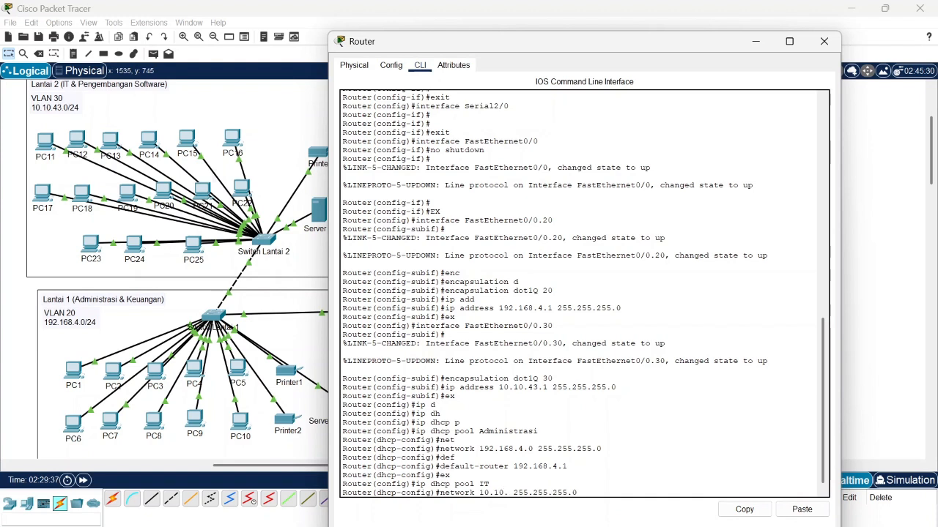
{"action": "type", "text": "43.0"}
{"action": "key", "text": "Return"}
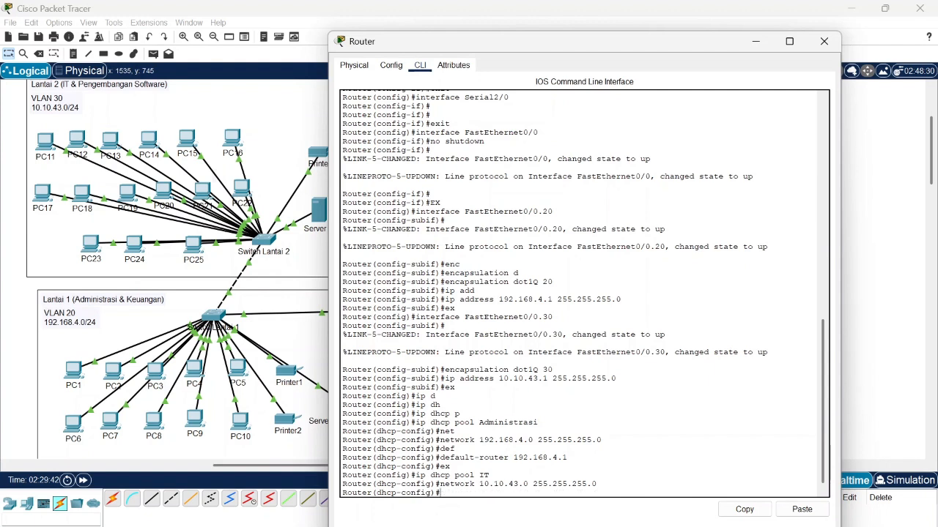
Step: Set the IT pool's default router to 10.10.43.1 and exit the DHCP configuration mode
{"action": "type", "text": "def"}
{"action": "key", "text": "Tab"}
{"action": "type", "text": "10"}
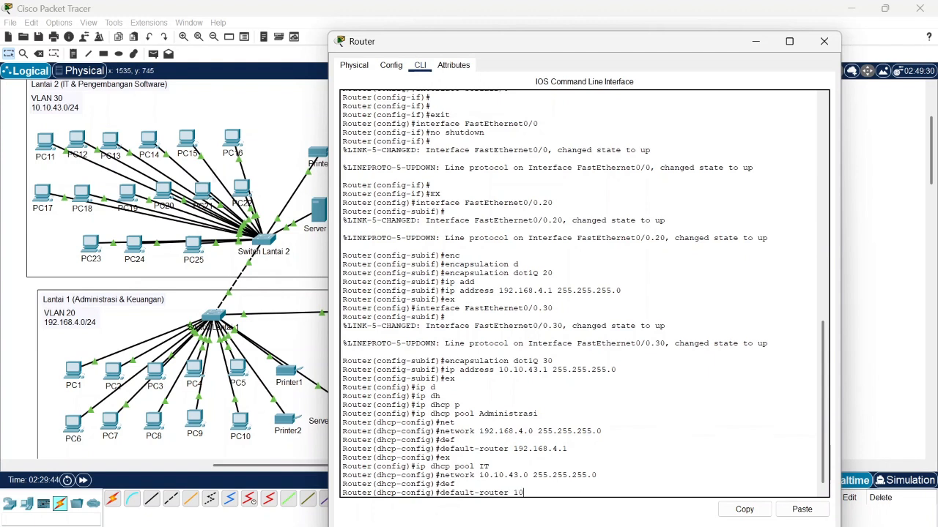
{"action": "type", "text": ".10.43.1"}
{"action": "key", "text": "Return"}
{"action": "type", "text": "ex"}
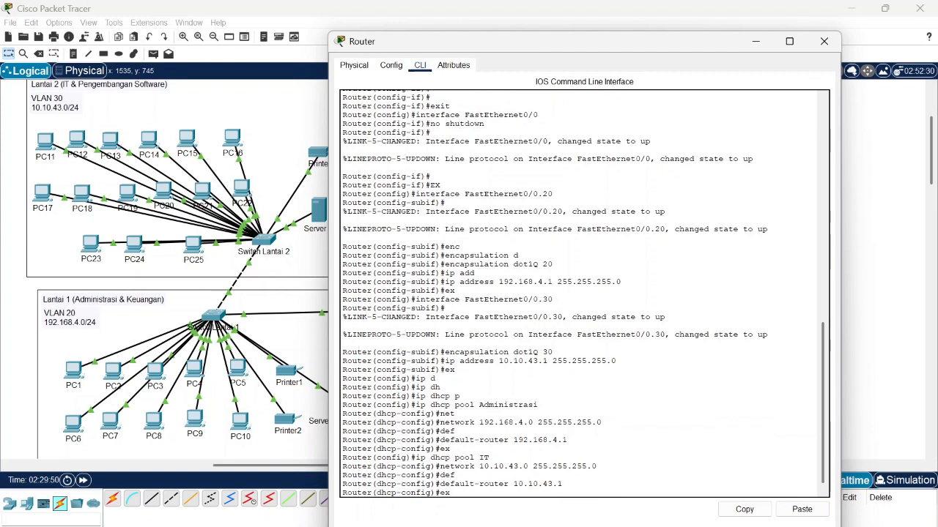
{"action": "key", "text": "Return"}
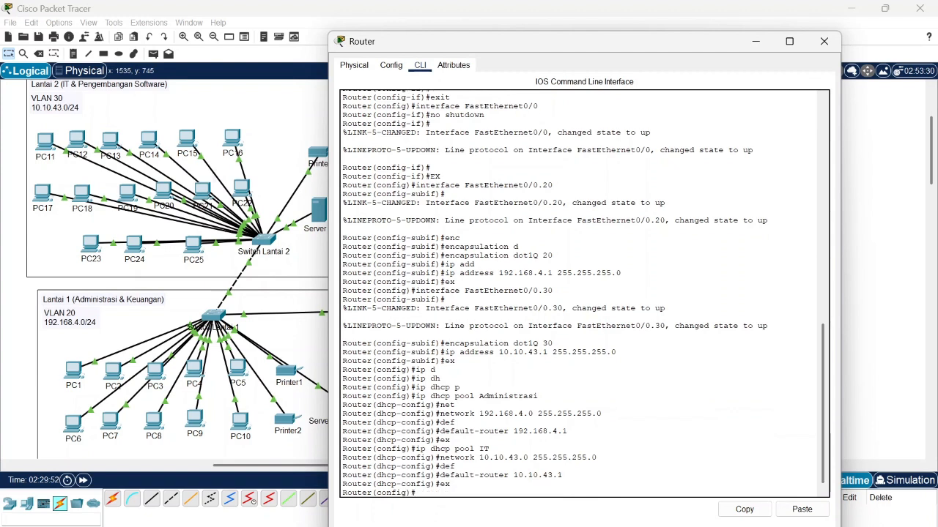
Step: Close the router's window and enter global configuration mode on the command line of Switch Lantai 1
{"action": "left_click", "coordinate": [823, 41]}
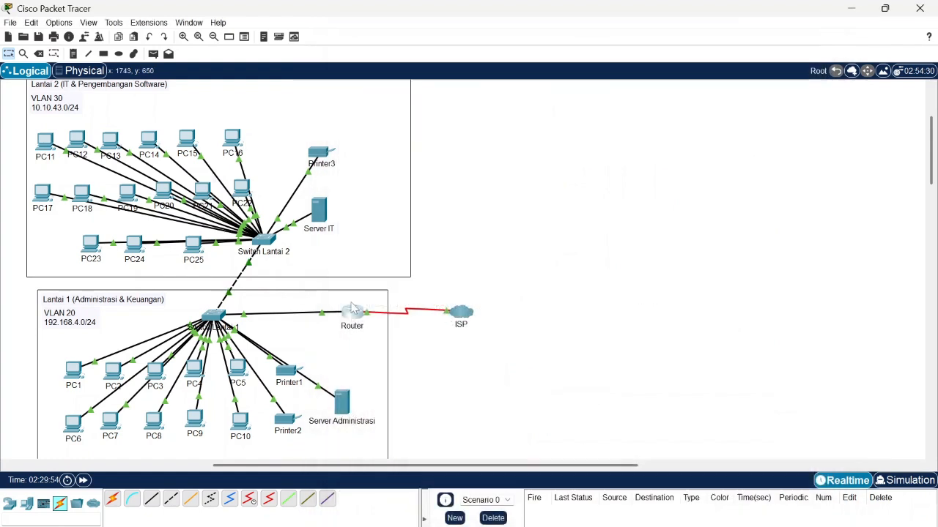
{"action": "left_click", "coordinate": [213, 317]}
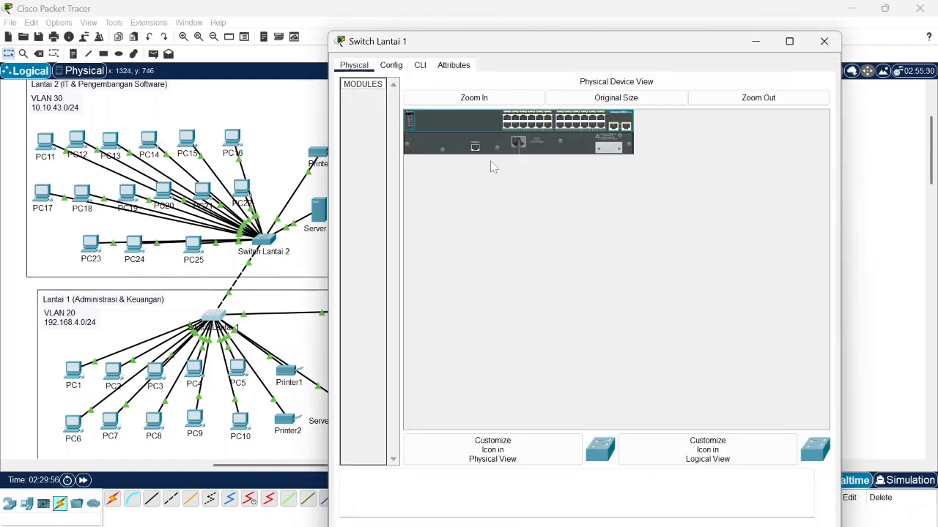
{"action": "left_click", "coordinate": [420, 64]}
{"action": "key", "text": "Return"}
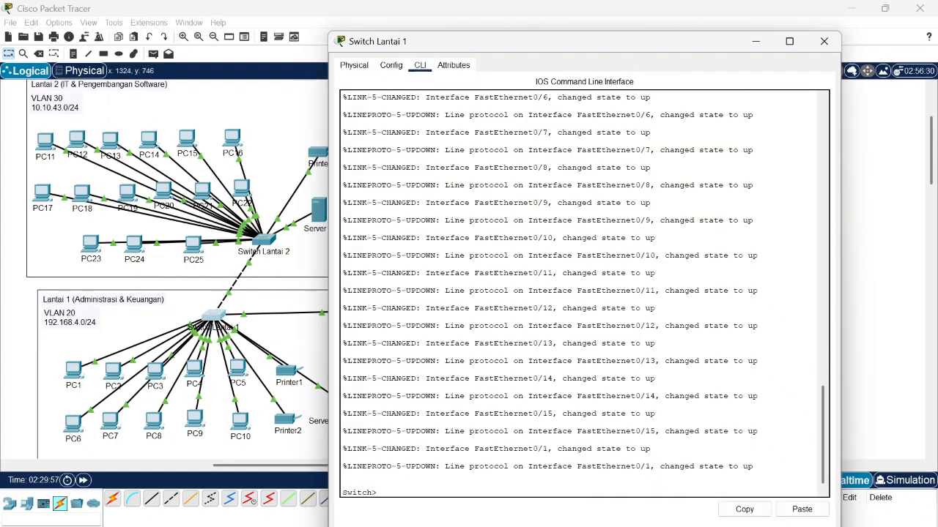
{"action": "type", "text": "en"}
{"action": "key", "text": "Return"}
{"action": "type", "text": "co"}
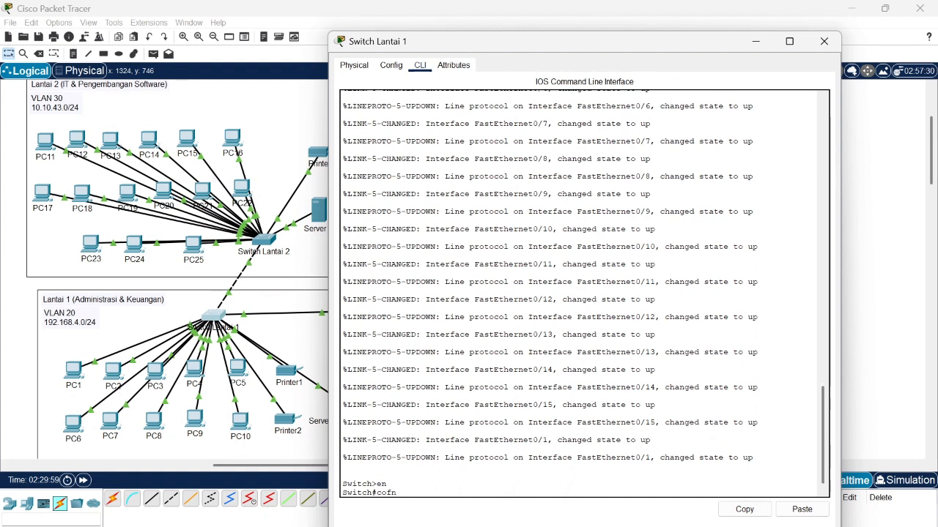
{"action": "type", "text": "nf term"}
{"action": "key", "text": "Return"}
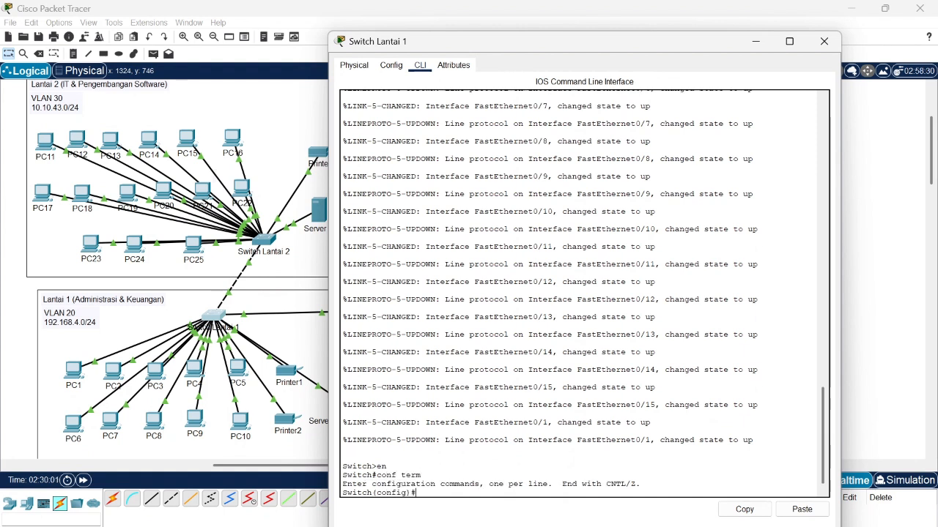
Step: Create VLAN 20 on Switch Lantai 1 with the name Administrasi and exit the VLAN mode
{"action": "type", "text": "vlan 20"}
{"action": "key", "text": "Return"}
{"action": "type", "text": "name A"}
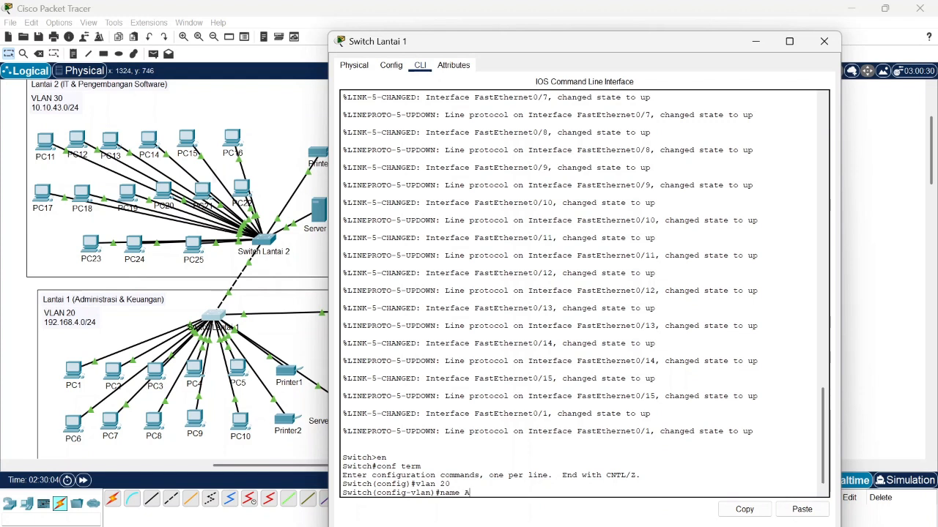
{"action": "type", "text": "DMINIS"}
{"action": "key", "text": "BackSpace"}
{"action": "key", "text": "BackSpace"}
{"action": "key", "text": "BackSpace"}
{"action": "key", "text": "BackSpace"}
{"action": "key", "text": "BackSpace"}
{"action": "key", "text": "BackSpace"}
{"action": "type", "text": "dministrasi"}
{"action": "key", "text": "Return"}
{"action": "type", "text": "e"}
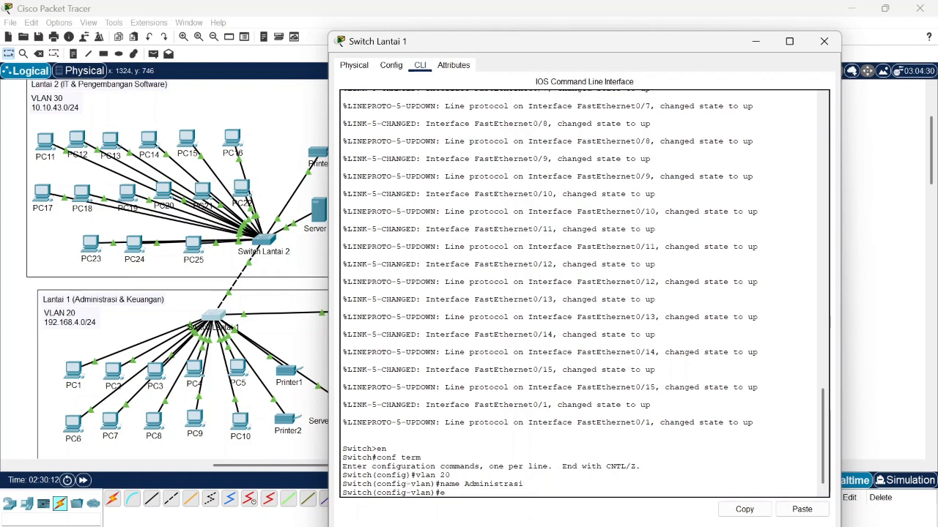
{"action": "type", "text": "x"}
{"action": "key", "text": "Return"}
Step: Create VLAN 30 on Switch Lantai 1 with the name IT and exit the VLAN mode
{"action": "key", "text": "Up"}
{"action": "key", "text": "Up"}
{"action": "key", "text": "Up"}
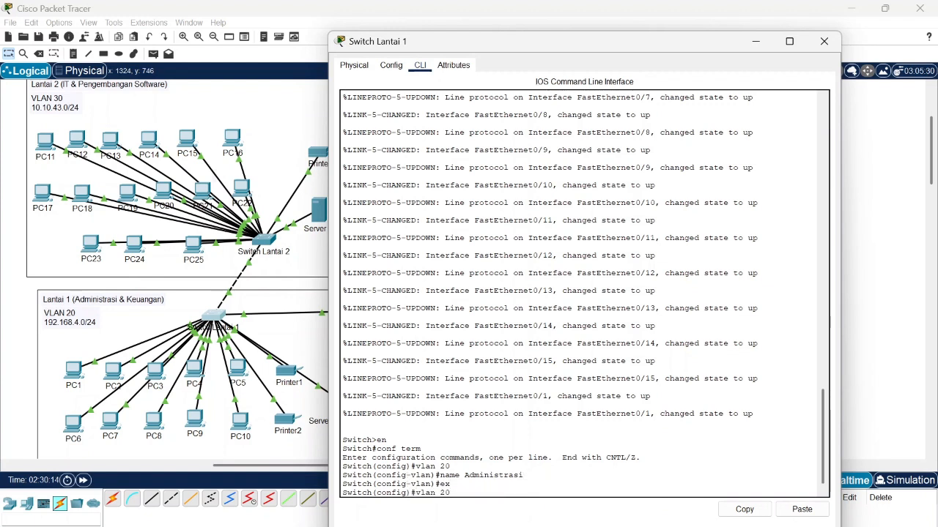
{"action": "key", "text": "BackSpace"}
{"action": "key", "text": "BackSpace"}
{"action": "type", "text": "30"}
{"action": "key", "text": "Return"}
{"action": "key", "text": "Up"}
{"action": "key", "text": "Up"}
{"action": "key", "text": "Up"}
{"action": "key", "text": "BackSpace"}
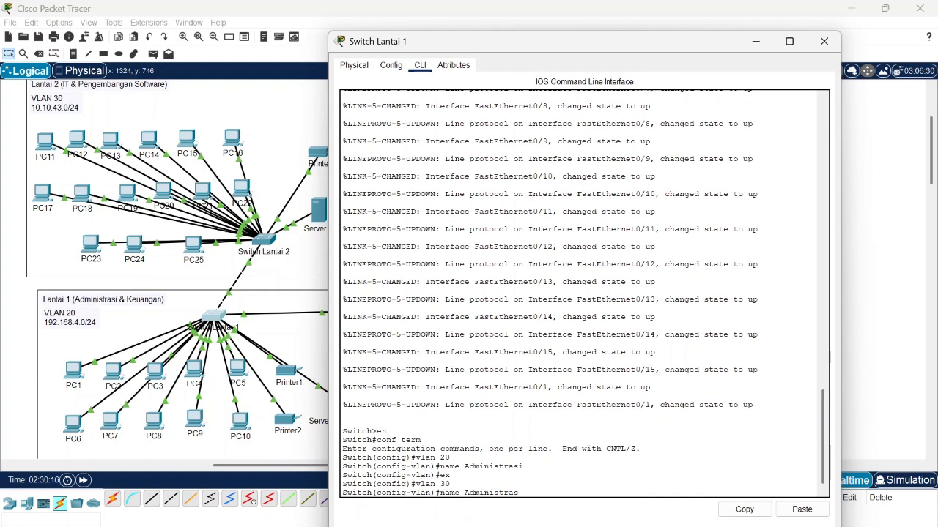
{"action": "key", "text": "BackSpace"}
{"action": "key", "text": "BackSpace"}
{"action": "key", "text": "BackSpace"}
{"action": "key", "text": "BackSpace"}
{"action": "key", "text": "BackSpace"}
{"action": "key", "text": "BackSpace"}
{"action": "key", "text": "BackSpace"}
{"action": "key", "text": "BackSpace"}
{"action": "key", "text": "BackSpace"}
{"action": "type", "text": "IT"}
{"action": "key", "text": "Return"}
{"action": "type", "text": "ex"}
{"action": "key", "text": "Return"}
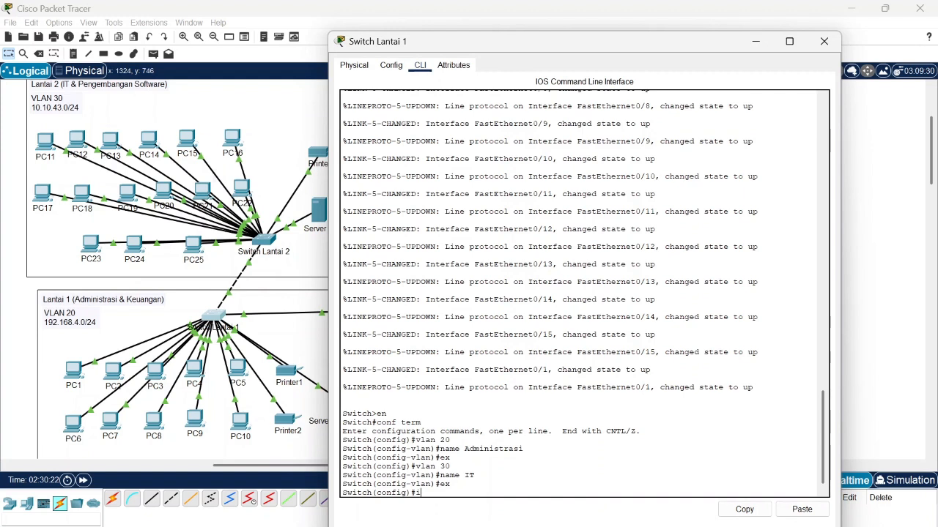
Step: Check the port labels on the link between the switches and enter configuration for interface range fa0/2 - fa0/14 on Switch Lantai 1
{"action": "left_click", "coordinate": [13, 348]}
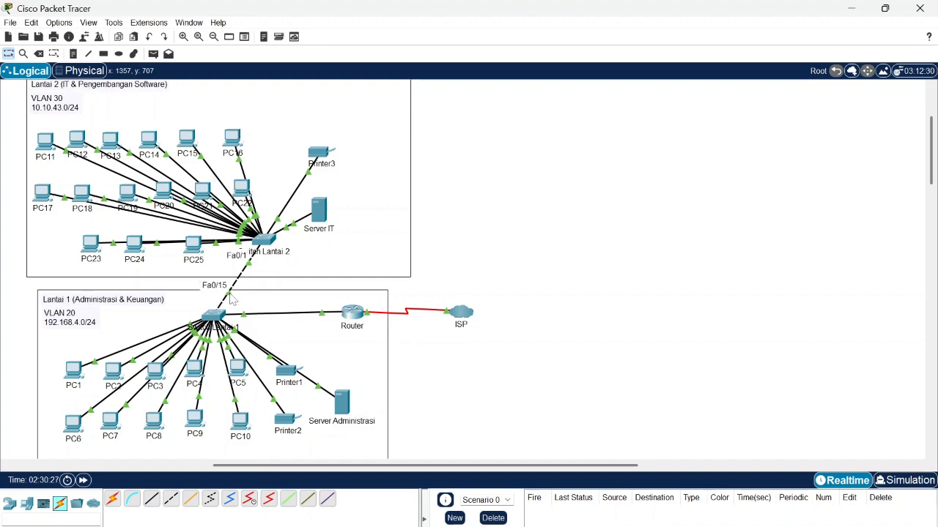
{"action": "left_click", "coordinate": [217, 317]}
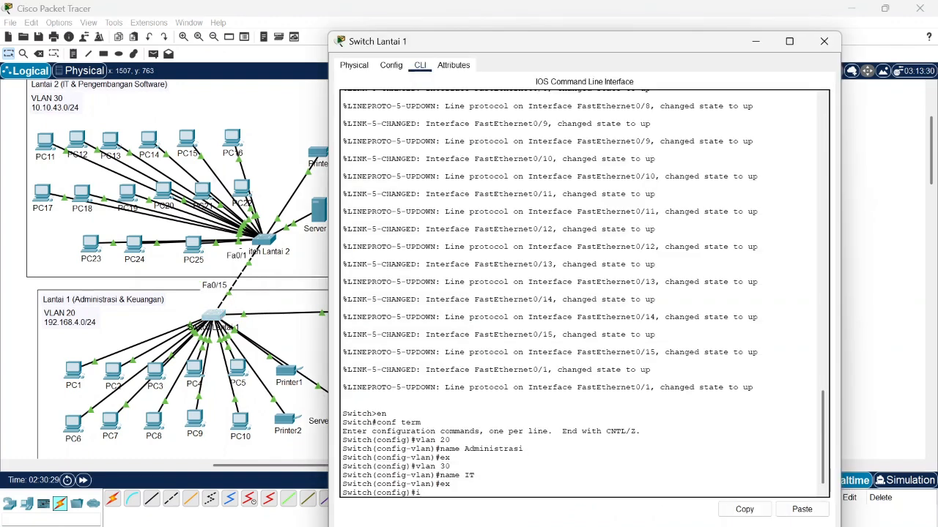
{"action": "type", "text": "in"}
{"action": "key", "text": "Tab"}
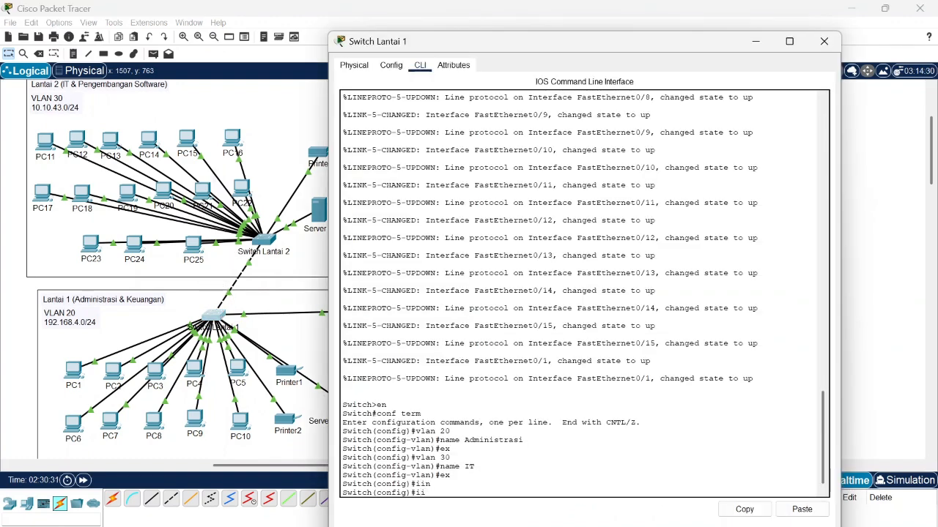
{"action": "key", "text": "BackSpace"}
{"action": "key", "text": "BackSpace"}
{"action": "type", "text": "in"}
{"action": "key", "text": "Tab"}
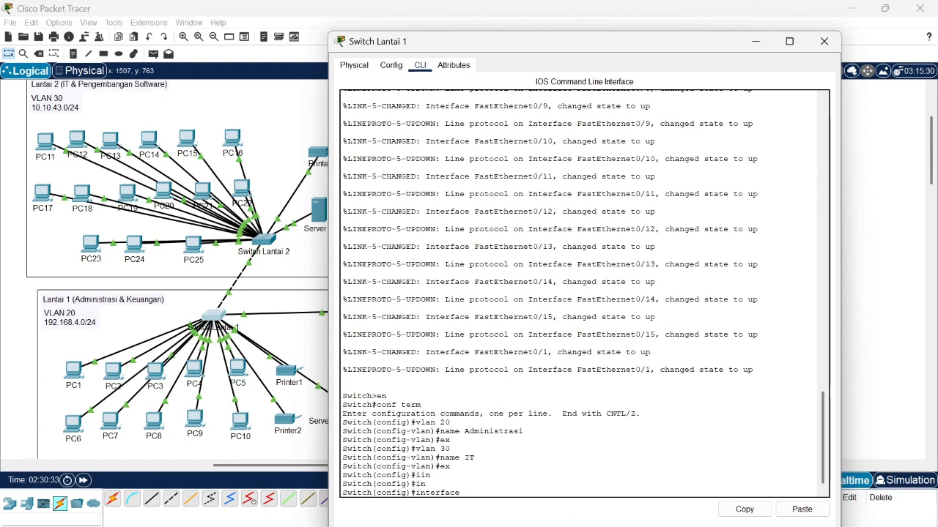
{"action": "type", "text": "r"}
{"action": "key", "text": "Tab"}
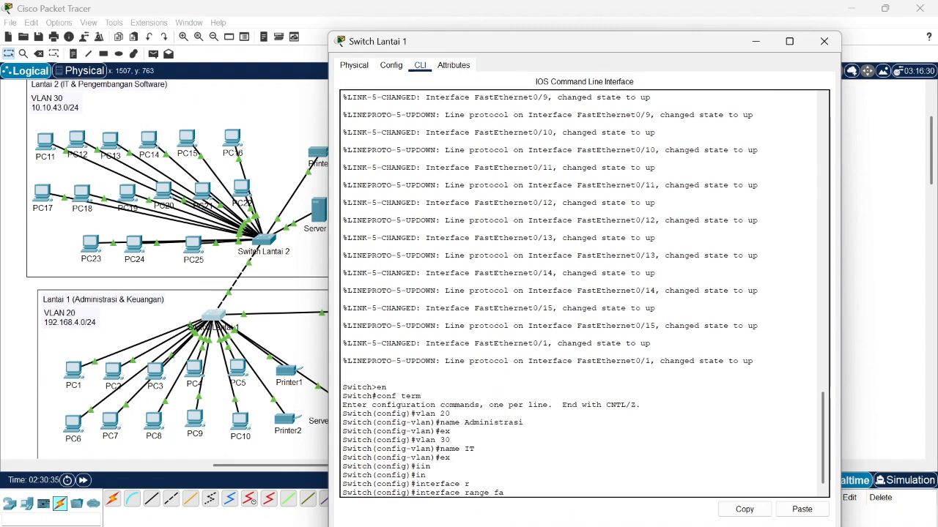
{"action": "type", "text": "fa0/2 -"}
{"action": "left_click", "coordinate": [9, 360]}
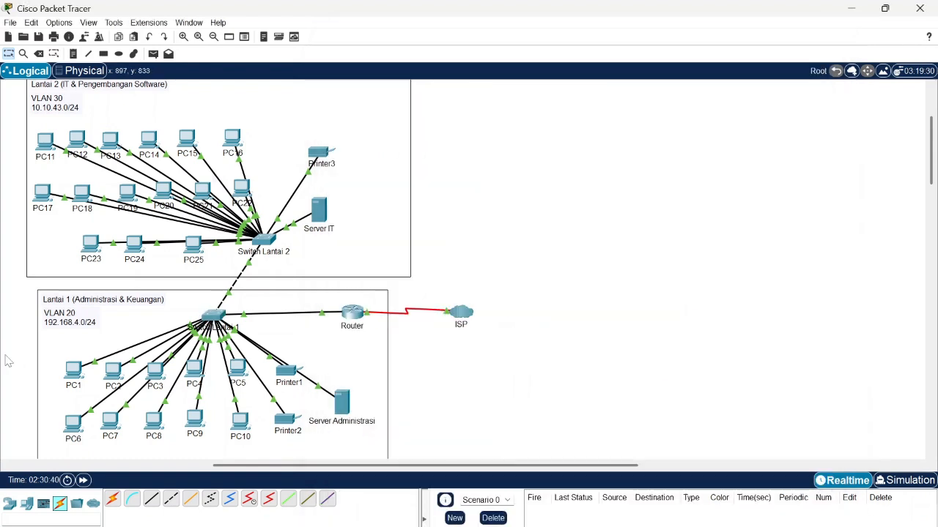
{"action": "left_click", "coordinate": [215, 316]}
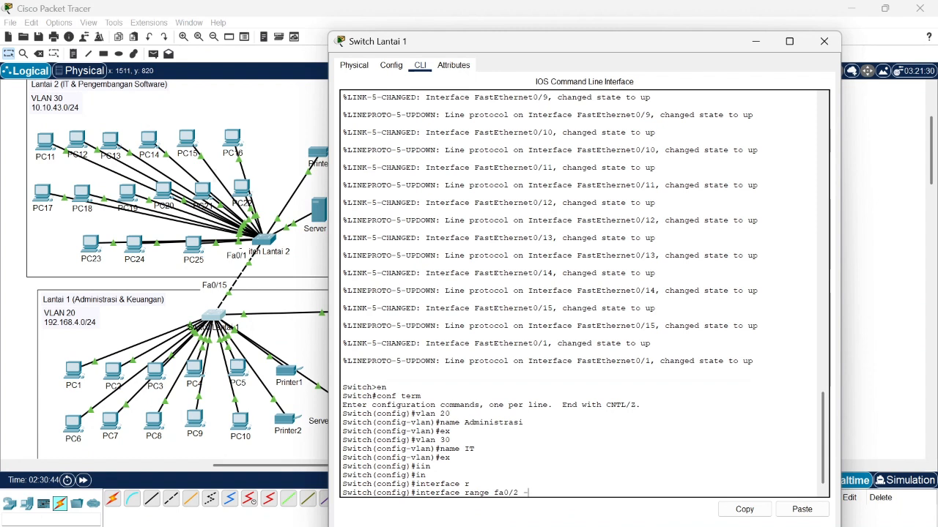
{"action": "type", "text": "fa0/14"}
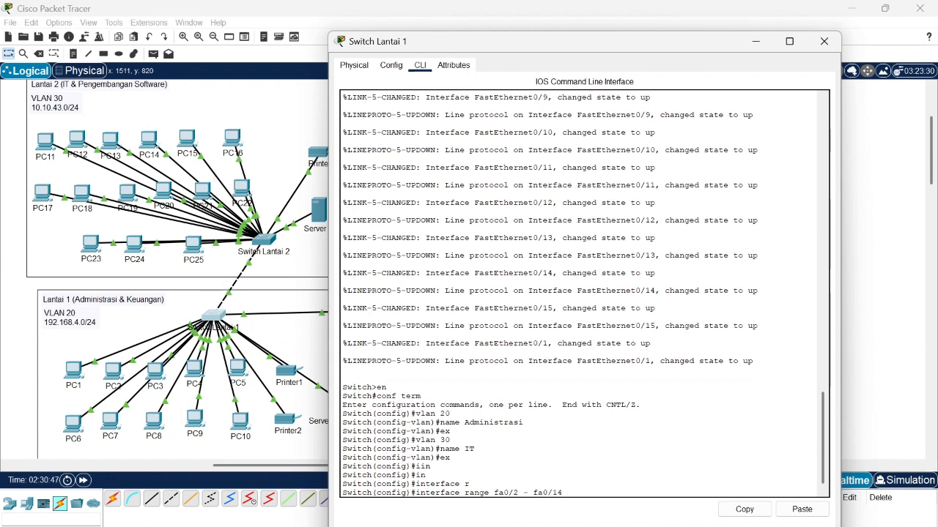
{"action": "key", "text": "Return"}
Step: Assign access VLAN 20 to the selected port range on Switch Lantai 1 and exit the interface range mode
{"action": "type", "text": "sw"}
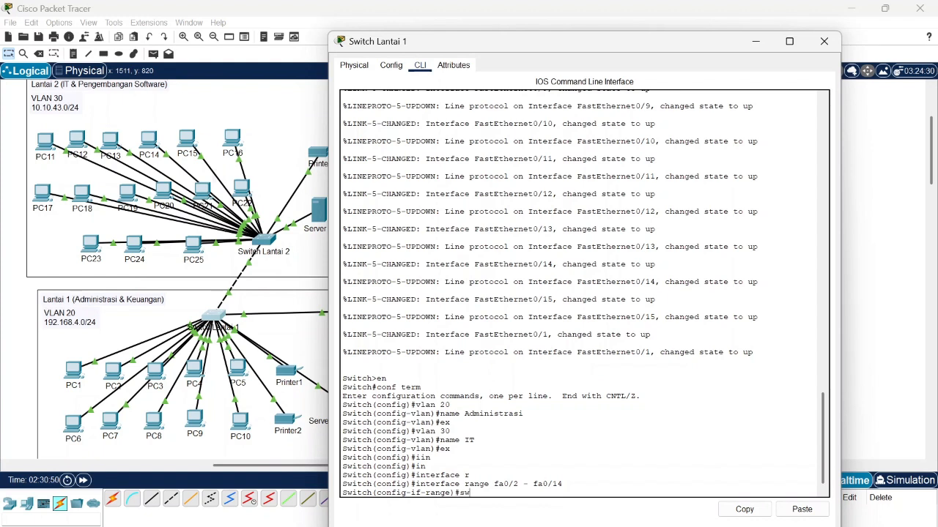
{"action": "key", "text": "Tab"}
{"action": "type", "text": "a"}
{"action": "key", "text": "Tab"}
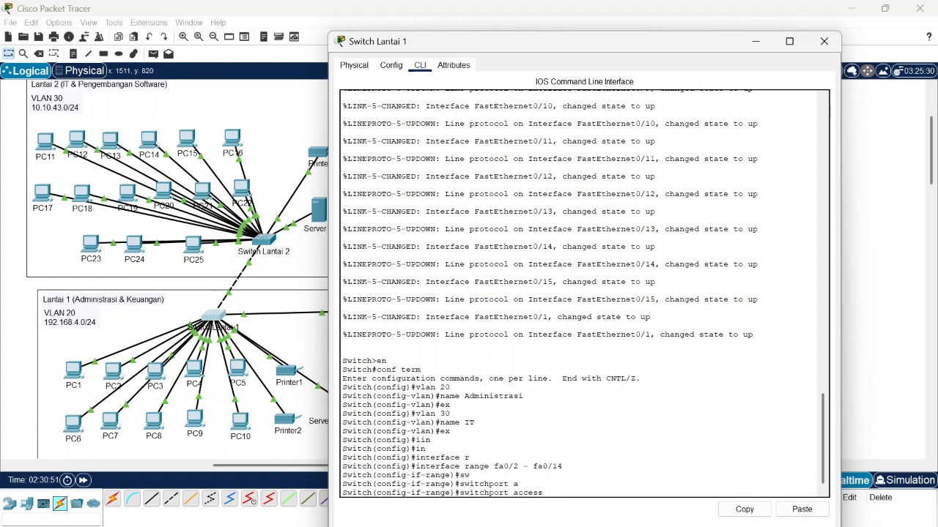
{"action": "type", "text": "v"}
{"action": "key", "text": "Tab"}
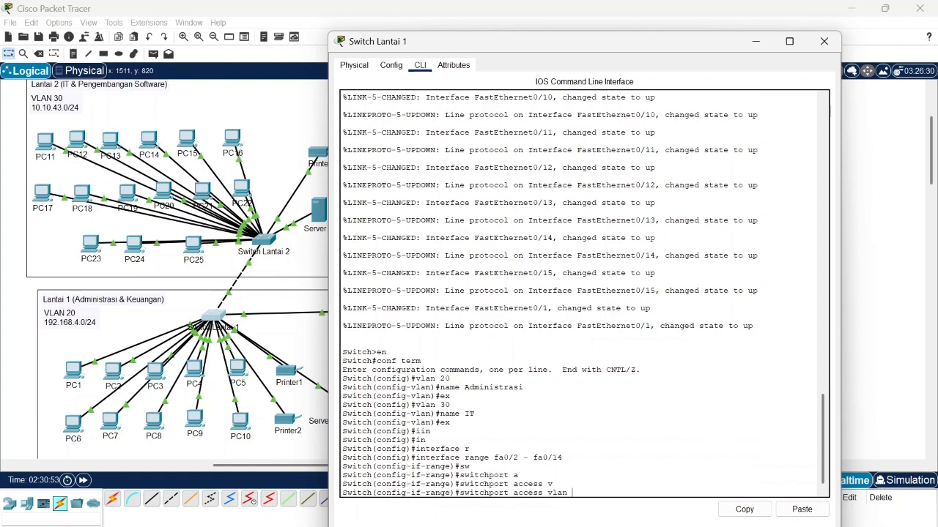
{"action": "type", "text": "20"}
{"action": "key", "text": "Return"}
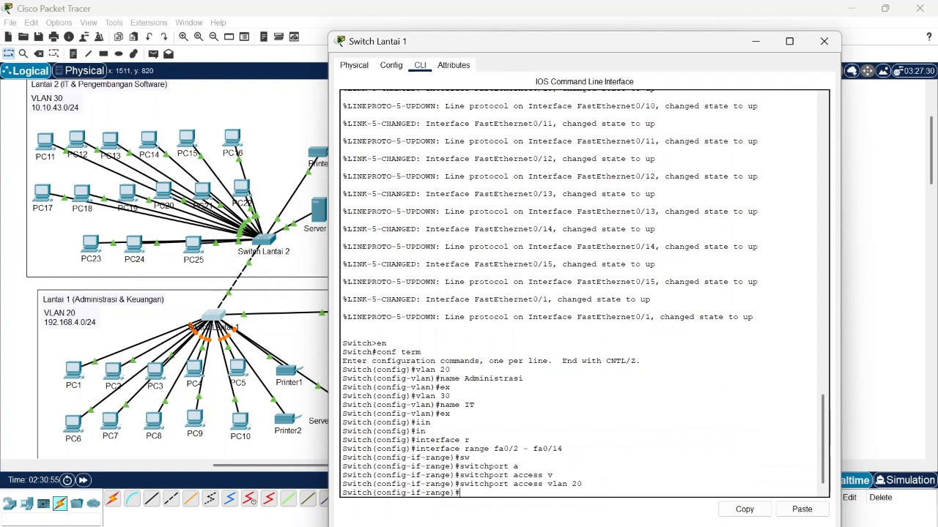
{"action": "type", "text": "ex"}
{"action": "key", "text": "Return"}
Step: Set interface fa0/1 on Switch Lantai 1 to switchport mode trunk and exit the interface mode
{"action": "type", "text": "int fa"}
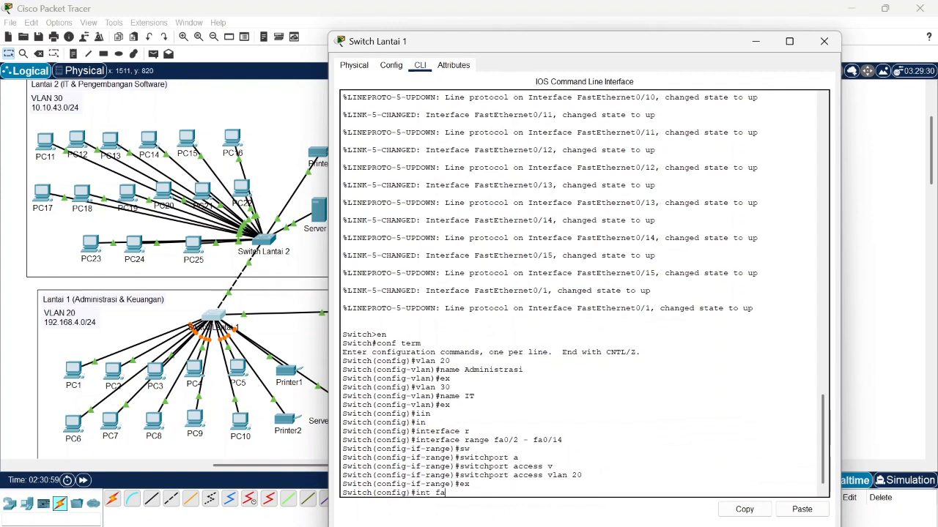
{"action": "type", "text": "0/1"}
{"action": "key", "text": "Return"}
{"action": "type", "text": "sw"}
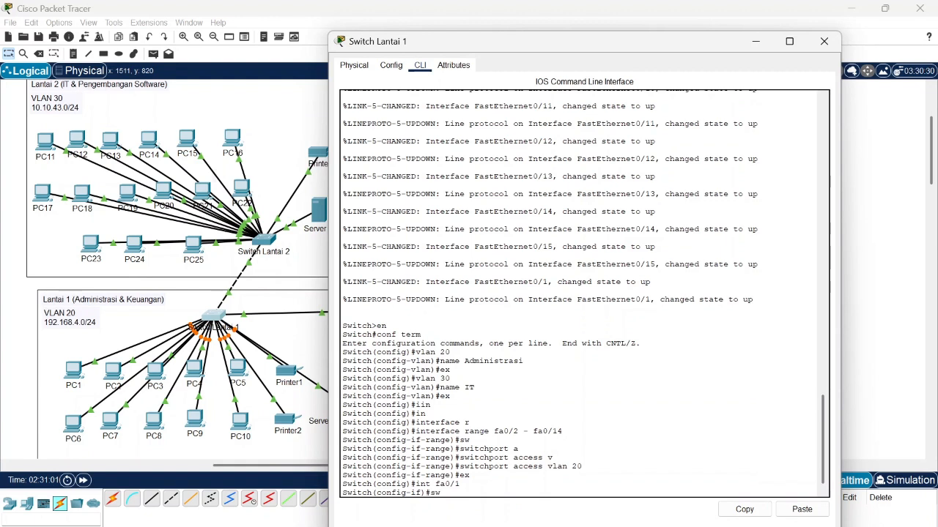
{"action": "key", "text": "Return"}
{"action": "type", "text": "switchport m"}
{"action": "key", "text": "Tab"}
{"action": "type", "text": "t"}
{"action": "key", "text": "Tab"}
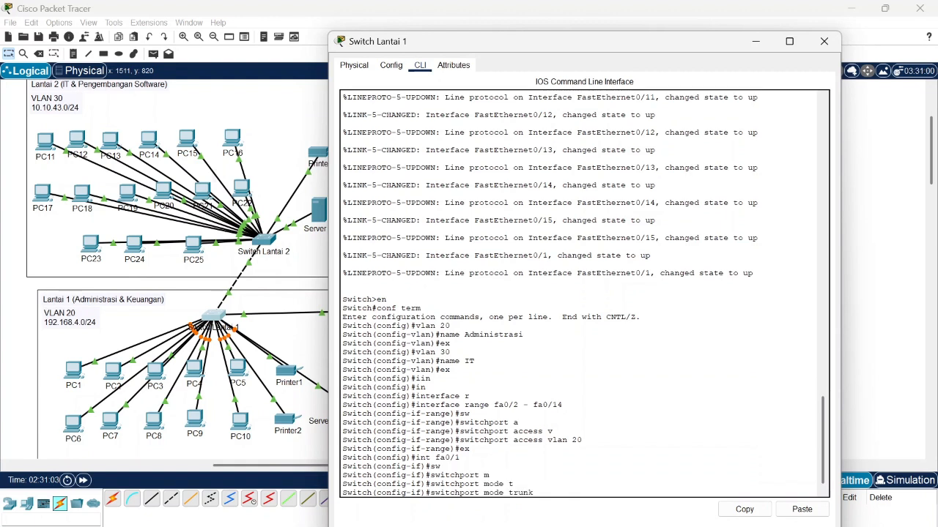
{"action": "key", "text": "Return"}
{"action": "type", "text": "ex"}
{"action": "key", "text": "Return"}
Step: Set interface fa0/15 on Switch Lantai 1 to switchport mode trunk and exit the interface mode
{"action": "key", "text": "Up"}
{"action": "key", "text": "Up"}
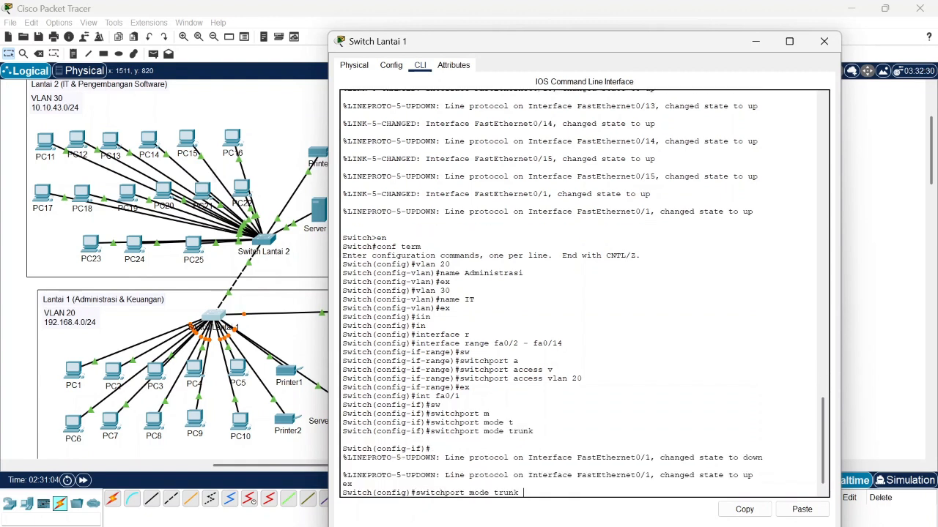
{"action": "key", "text": "Up"}
{"action": "key", "text": "Up"}
{"action": "type", "text": "5"}
{"action": "key", "text": "Return"}
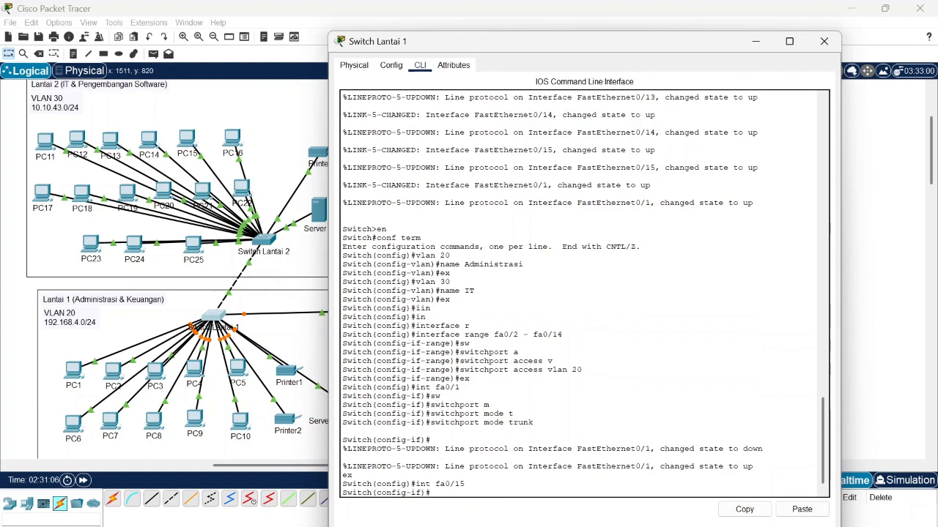
{"action": "key", "text": "Up"}
{"action": "key", "text": "Up"}
{"action": "key", "text": "Up"}
{"action": "key", "text": "Return"}
{"action": "key", "text": "Return"}
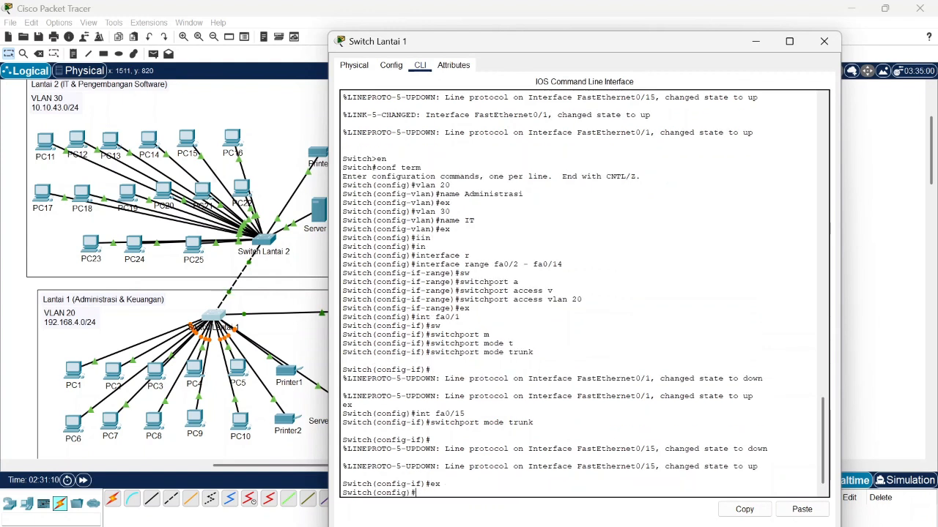
Step: Close the window of Switch Lantai 1 and enter global configuration mode on the command line of Switch Lantai 2
{"action": "left_click", "coordinate": [823, 41]}
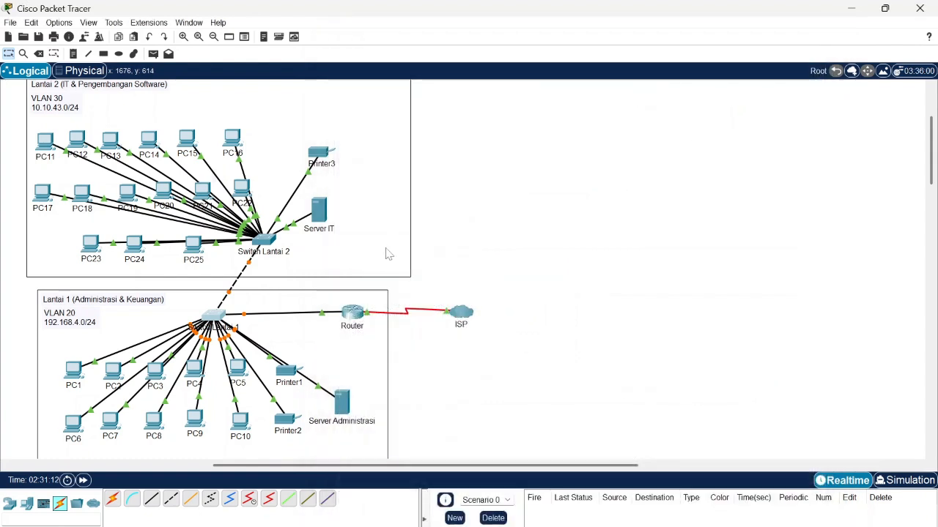
{"action": "left_click", "coordinate": [265, 243]}
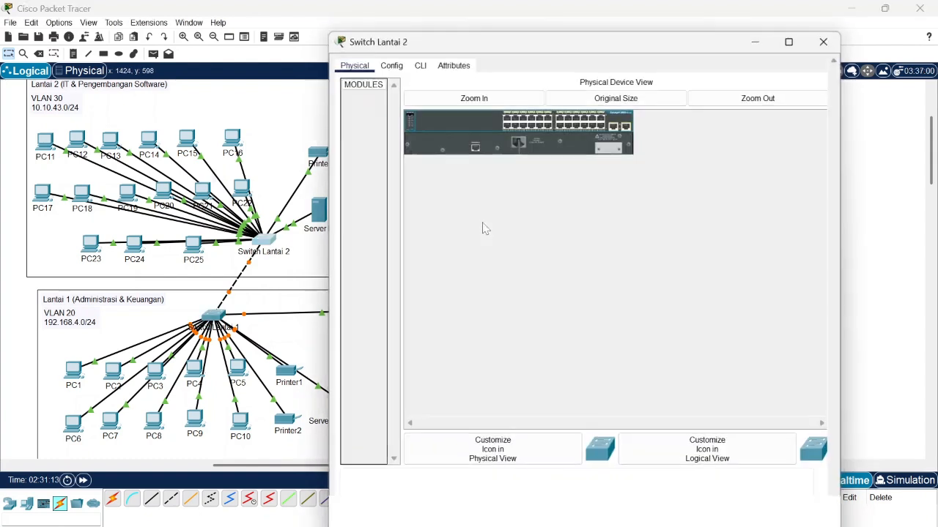
{"action": "left_click", "coordinate": [421, 71]}
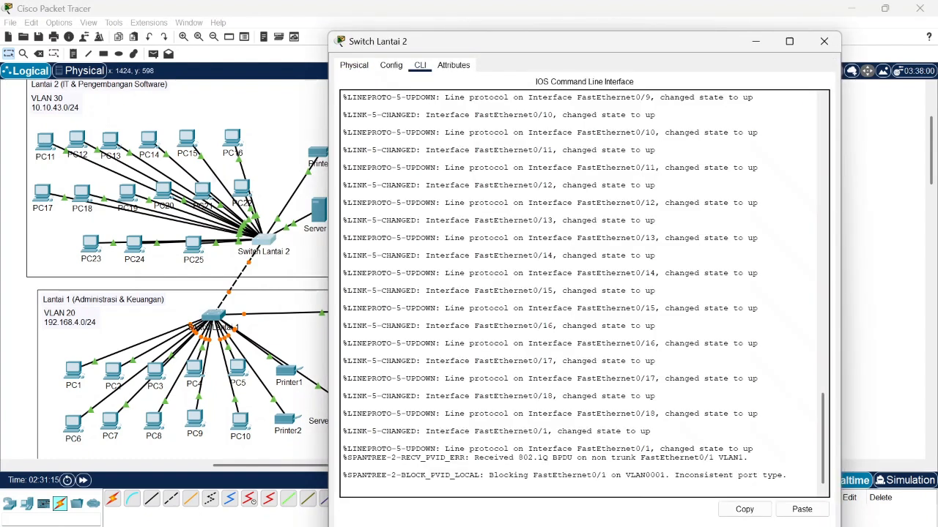
{"action": "key", "text": "Return"}
{"action": "type", "text": "en"}
{"action": "key", "text": "Return"}
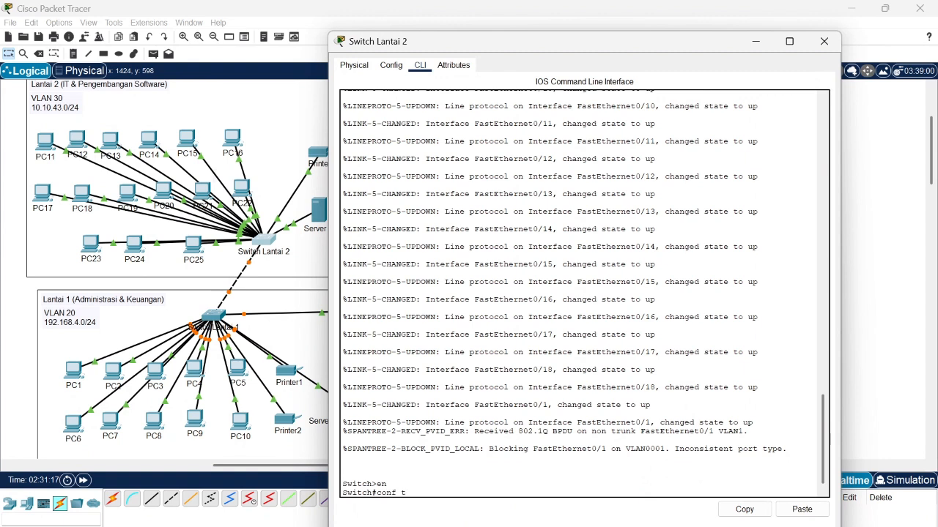
{"action": "type", "text": "conf term"}
{"action": "key", "text": "Return"}
{"action": "key", "text": "Return"}
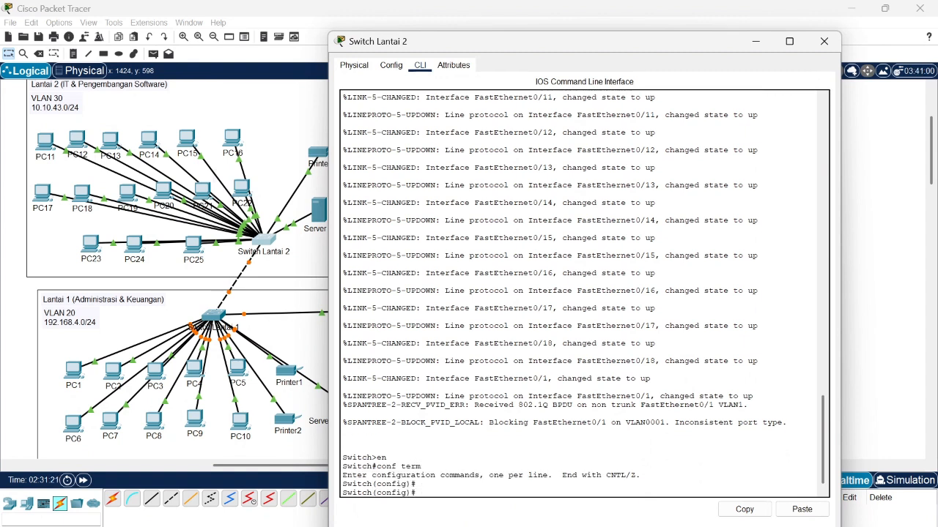
Step: Create VLAN 20 on Switch Lantai 2 with the name Administrasi and exit the VLAN mode
{"action": "type", "text": "vlan 20"}
{"action": "key", "text": "Return"}
{"action": "type", "text": "nfig-vlan)#name Adminis"}
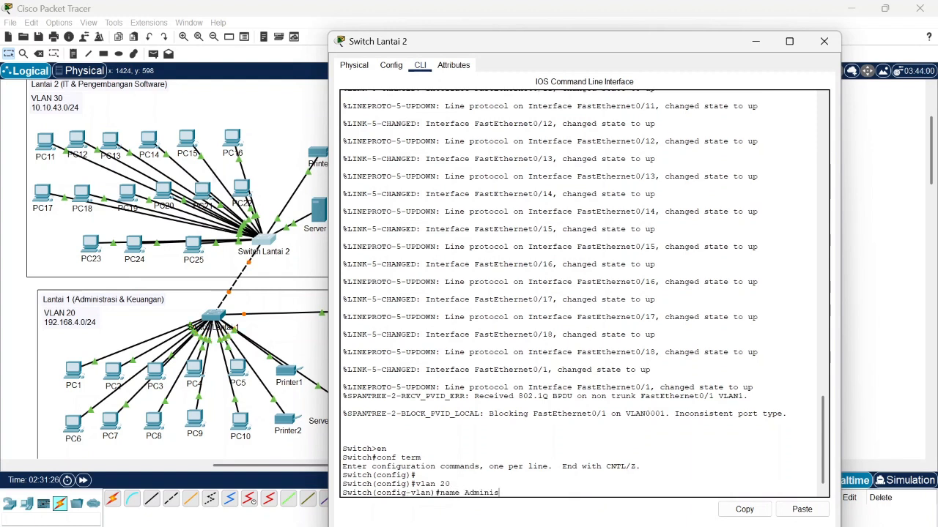
{"action": "type", "text": "trasi"}
{"action": "key", "text": "Return"}
{"action": "type", "text": "ex"}
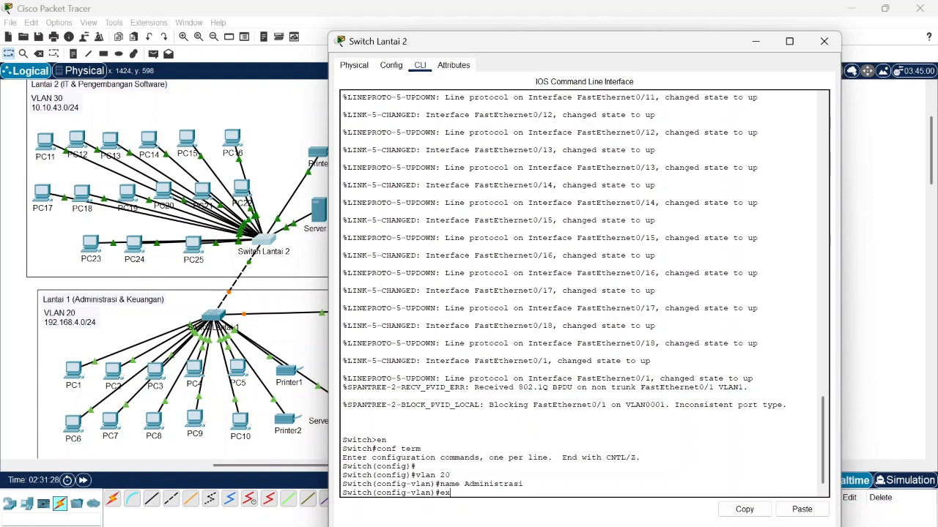
{"action": "key", "text": "Return"}
Step: Create VLAN 30 on Switch Lantai 2 with the name IT and exit the VLAN mode
{"action": "key", "text": "Up"}
{"action": "key", "text": "Up"}
{"action": "key", "text": "Up"}
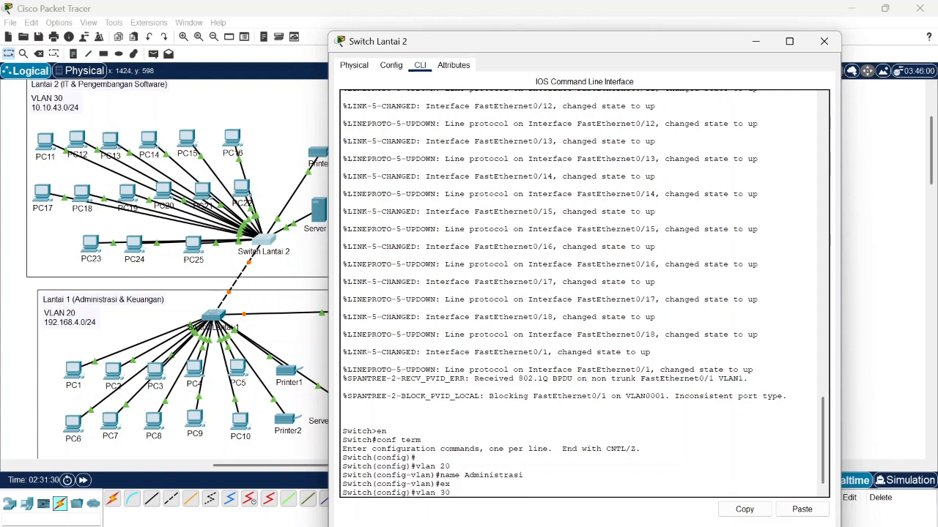
{"action": "key", "text": "Return"}
{"action": "key", "text": "Up"}
{"action": "key", "text": "Up"}
{"action": "key", "text": "Up"}
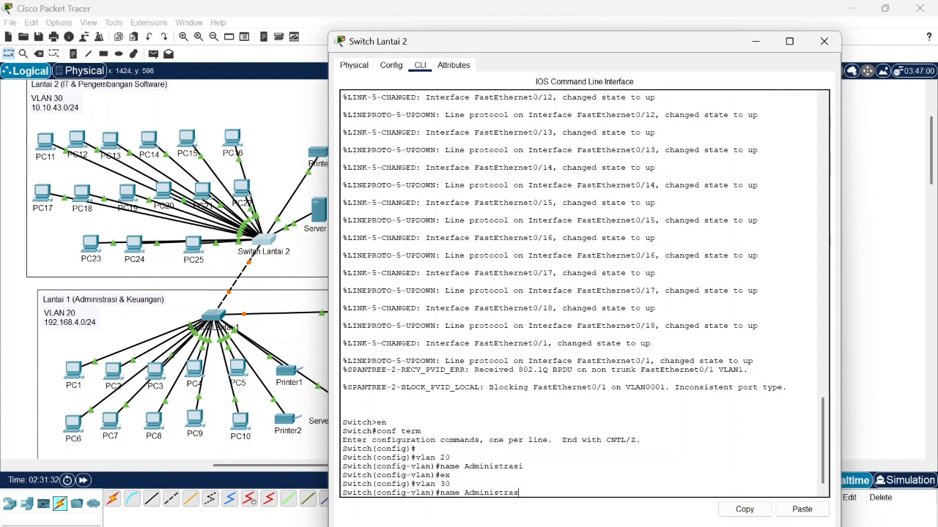
{"action": "key", "text": "BackSpace"}
{"action": "key", "text": "BackSpace"}
{"action": "key", "text": "BackSpace"}
{"action": "key", "text": "Return"}
{"action": "type", "text": "ex"}
{"action": "key", "text": "Return"}
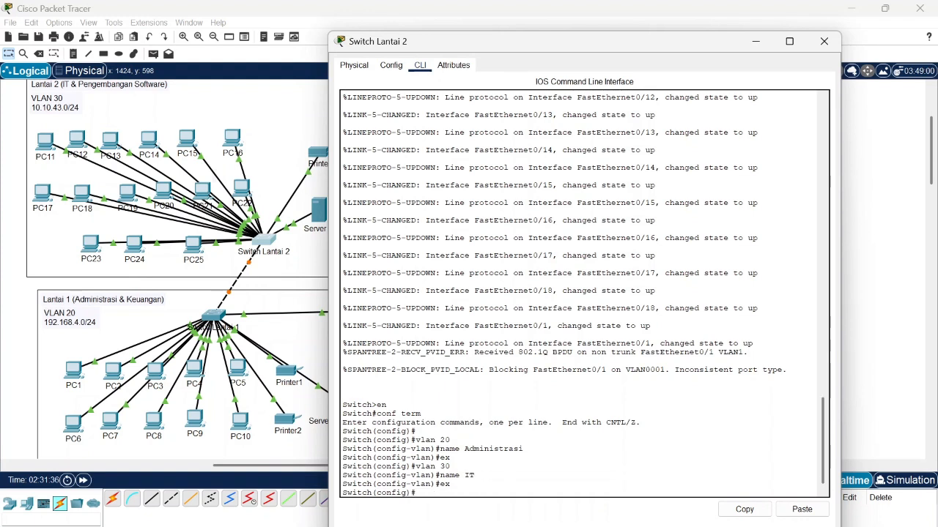
Step: Check the port labels on the inter-switch link and enter configuration for interface fastEthernet 0/1 on Switch Lantai 2
{"action": "left_click", "coordinate": [19, 296]}
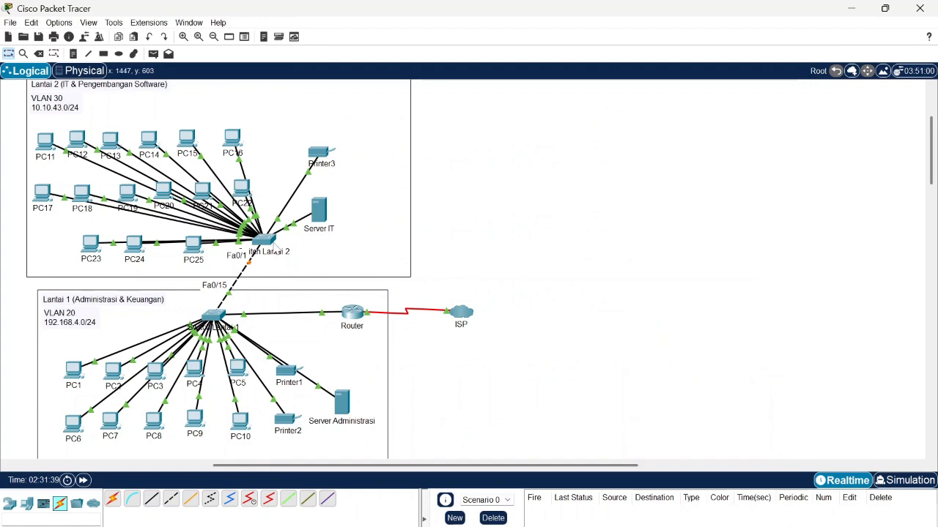
{"action": "left_click", "coordinate": [262, 240]}
{"action": "key", "text": "Return"}
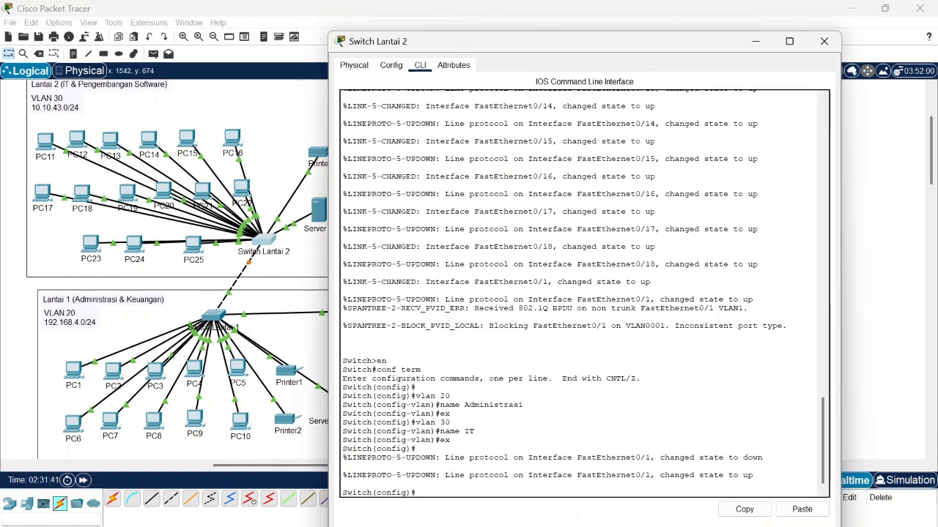
{"action": "type", "text": "int"}
{"action": "key", "text": "Tab"}
{"action": "type", "text": "f"}
{"action": "key", "text": "Tab"}
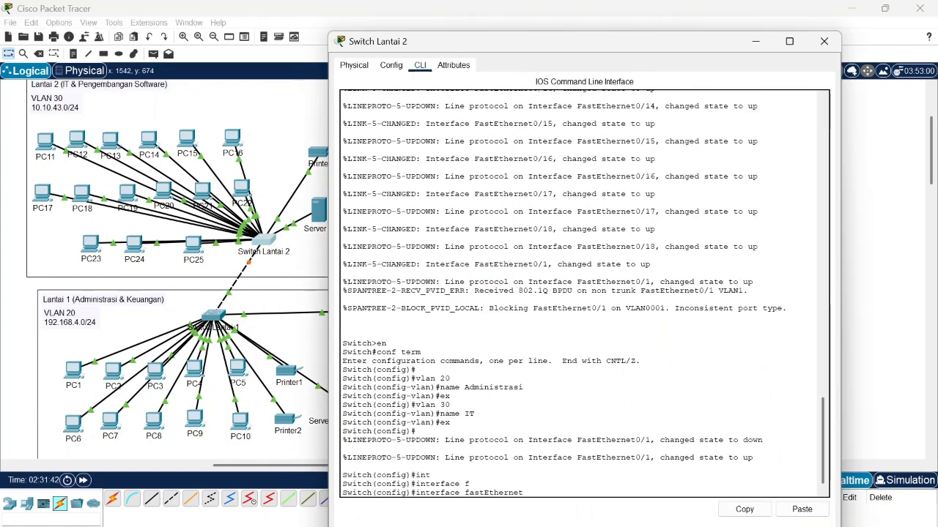
{"action": "type", "text": "0/1"}
{"action": "key", "text": "Return"}
Step: Set interface fastEthernet 0/1 on Switch Lantai 2 to switchport mode trunk and exit the interface mode
{"action": "type", "text": "sw"}
{"action": "key", "text": "Tab"}
{"action": "type", "text": "m"}
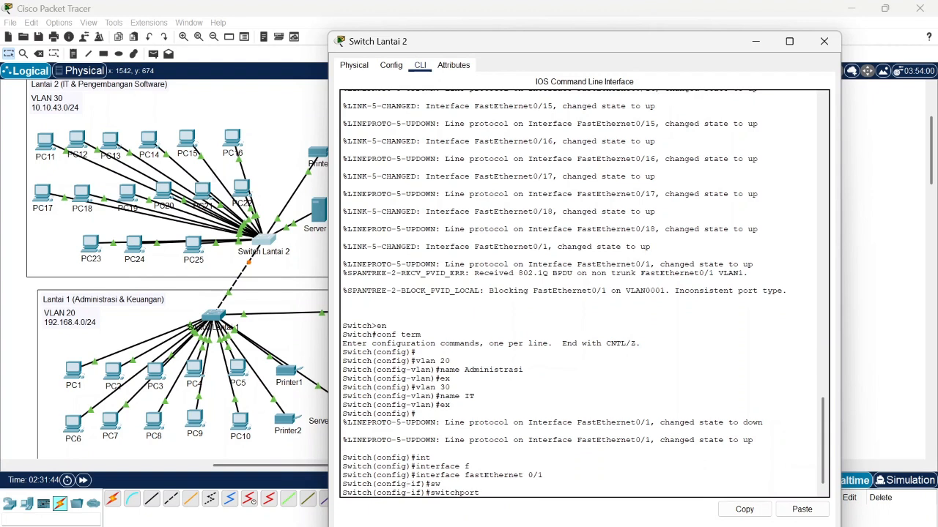
{"action": "key", "text": "Tab"}
{"action": "type", "text": "t"}
{"action": "key", "text": "Tab"}
{"action": "key", "text": "Return"}
{"action": "type", "text": "e"}
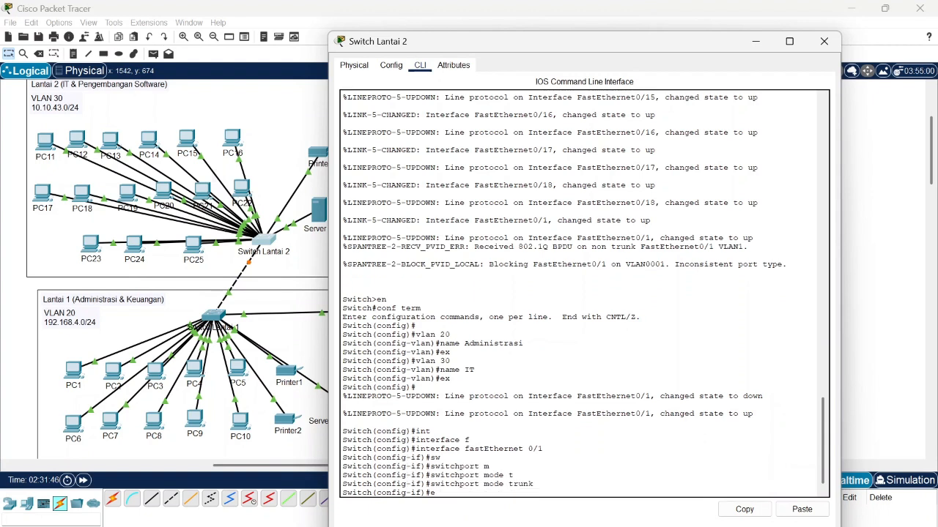
{"action": "type", "text": "x"}
{"action": "key", "text": "Return"}
Step: Enter configuration for interface range fa0/2 - fa0/24 on Switch Lantai 2
{"action": "type", "text": "in"}
{"action": "key", "text": "Tab"}
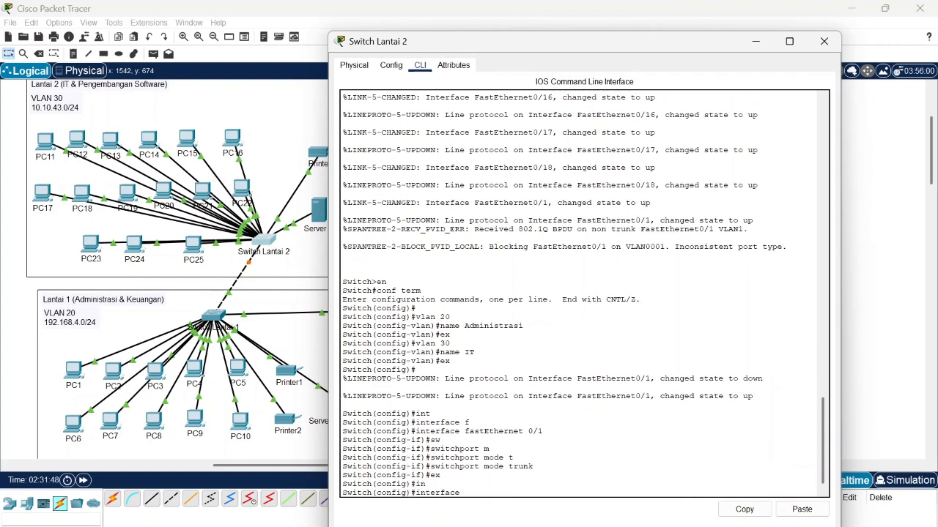
{"action": "type", "text": "r"}
{"action": "key", "text": "Tab"}
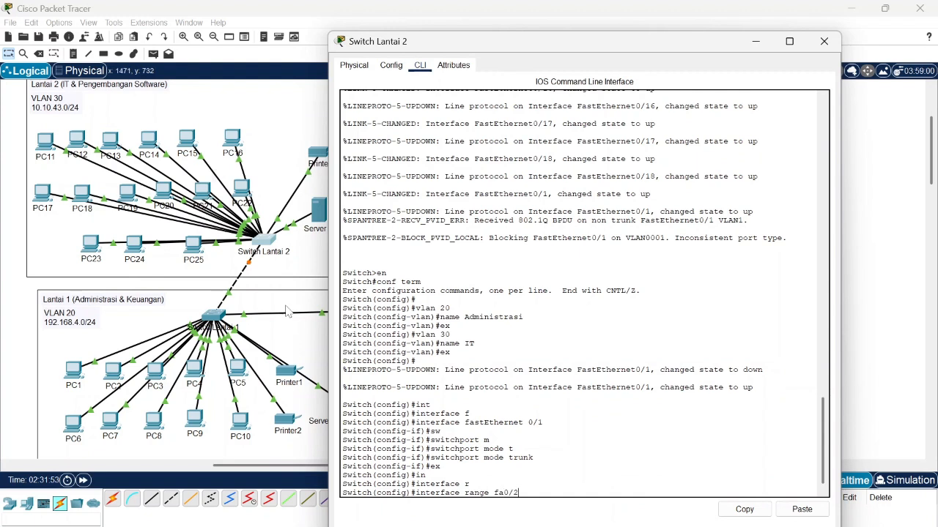
{"action": "type", "text": "fa0/2 - fa0/24"}
{"action": "key", "text": "Return"}
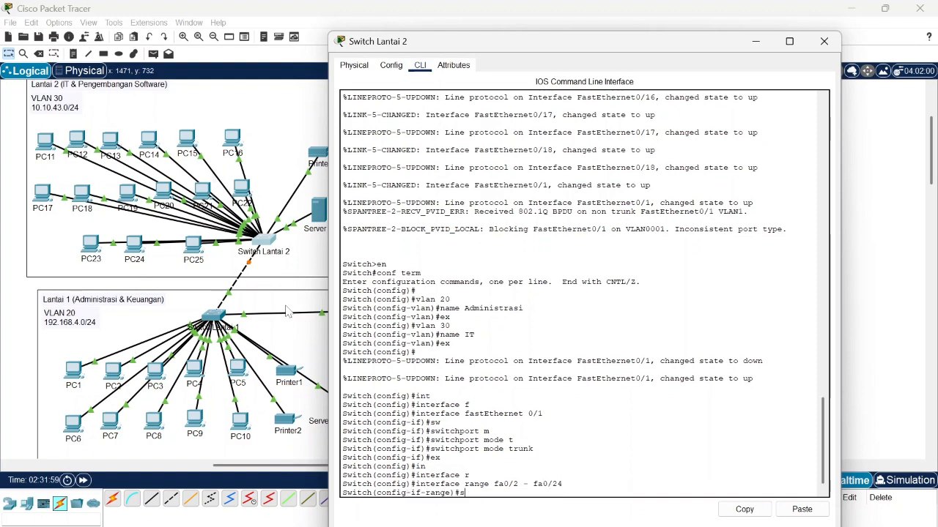
Step: Assign access VLAN 30 to the selected port range on Switch Lantai 2 and exit the interface range mode
{"action": "type", "text": "sw"}
{"action": "key", "text": "Tab"}
{"action": "type", "text": "a"}
{"action": "key", "text": "Tab"}
{"action": "type", "text": "v"}
{"action": "key", "text": "Tab"}
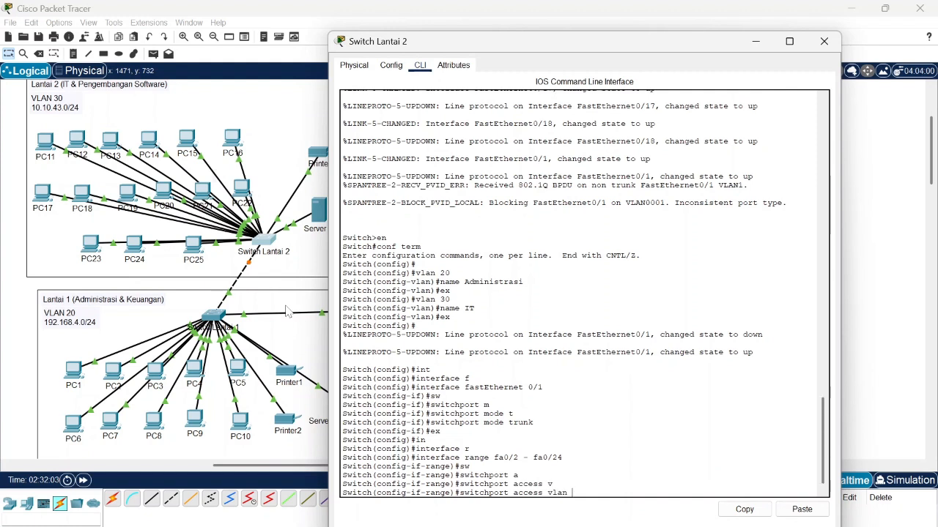
{"action": "key", "text": "Return"}
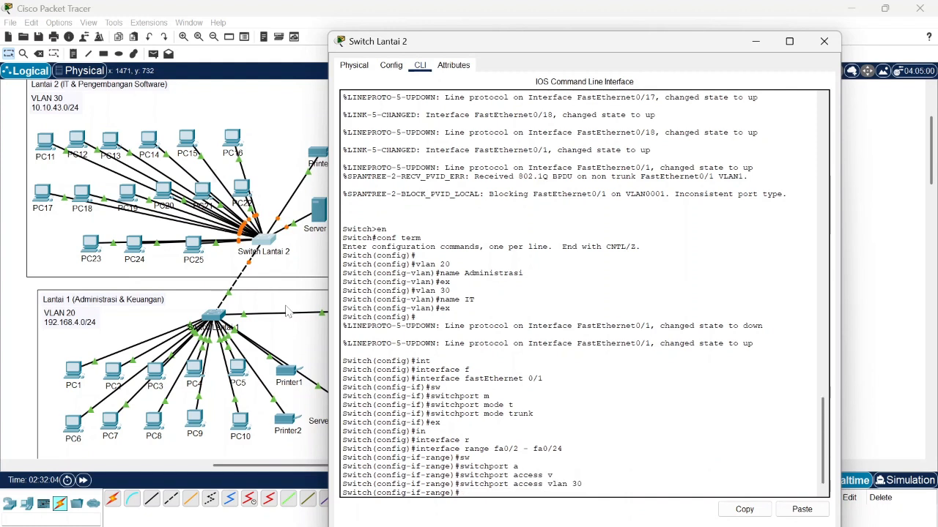
{"action": "type", "text": "ex"}
{"action": "key", "text": "Return"}
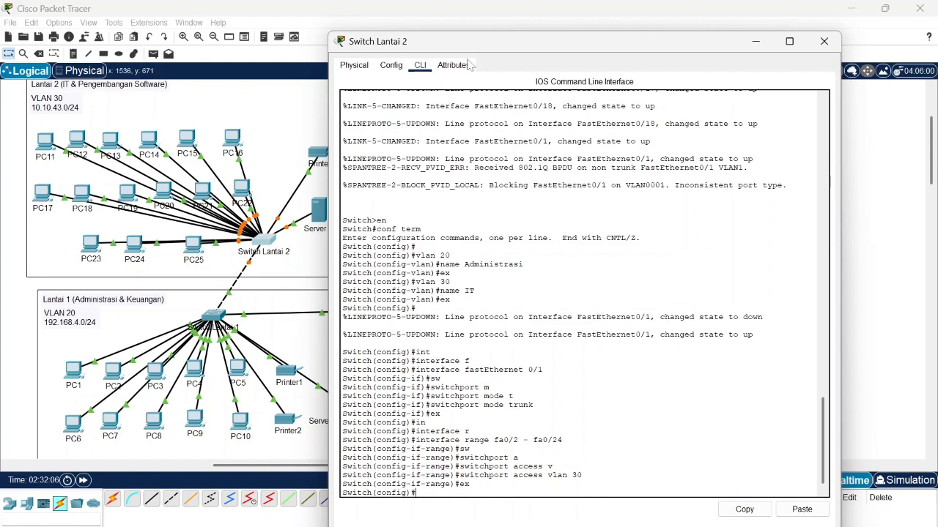
Step: Leave Switch Lantai 2 and set Server Administrasi's static IPv4 address to 192.168.4.2
{"action": "left_click", "coordinate": [822, 41]}
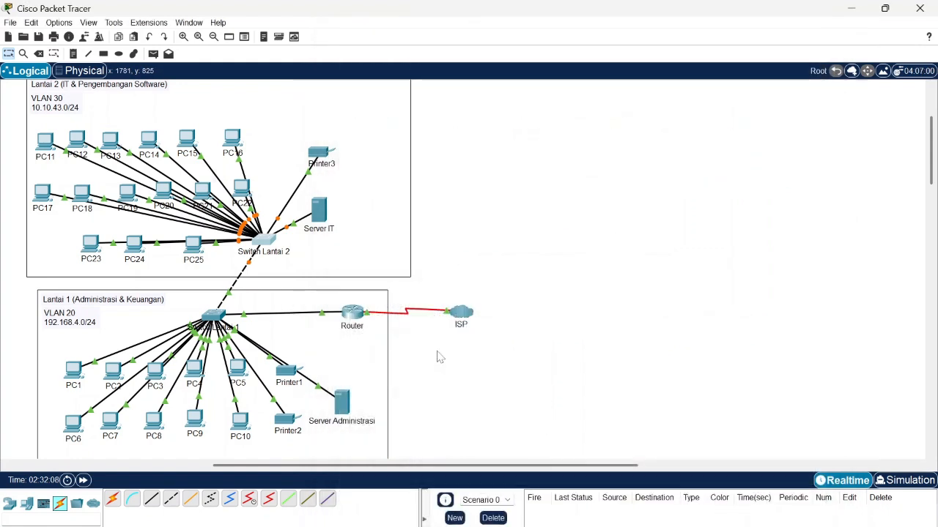
{"action": "left_click", "coordinate": [342, 403]}
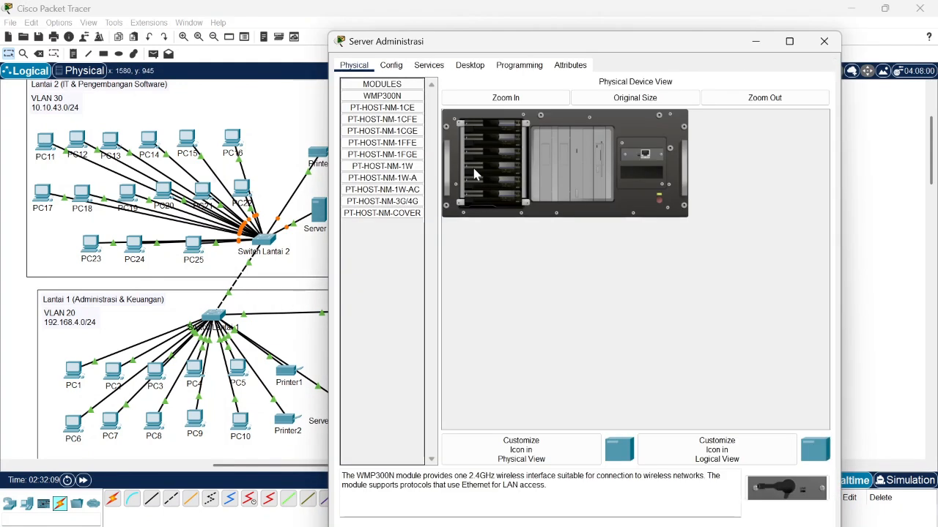
{"action": "left_click", "coordinate": [469, 64]}
{"action": "left_click", "coordinate": [397, 126]}
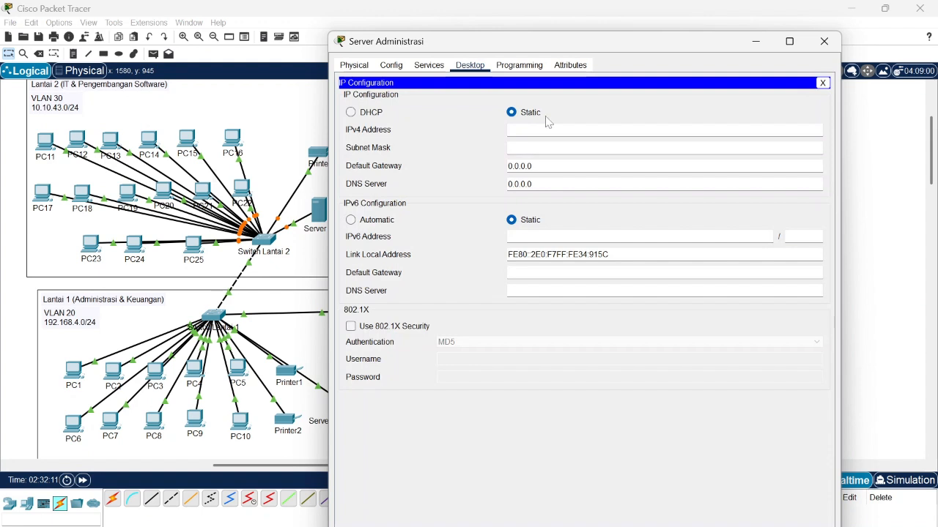
{"action": "type", "text": "192.168.1"}
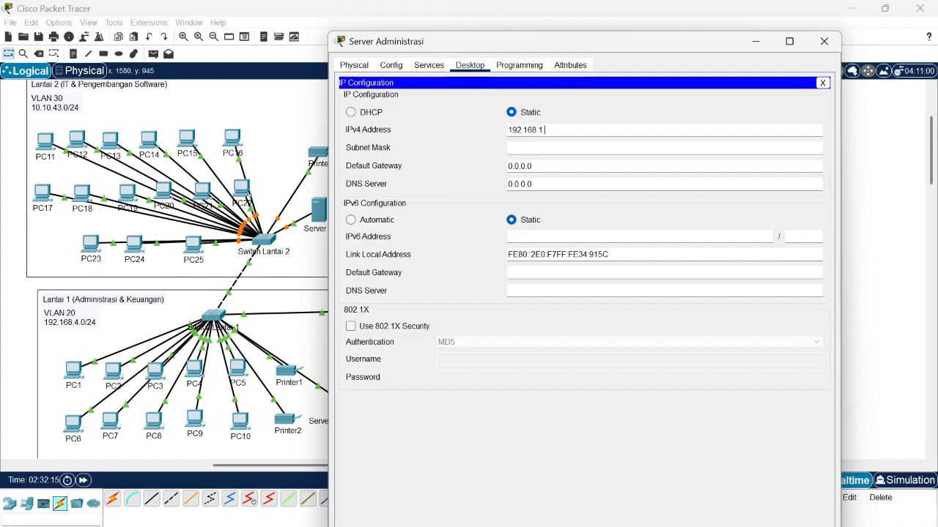
{"action": "key", "text": "BackSpace"}
{"action": "type", "text": "4.2"}
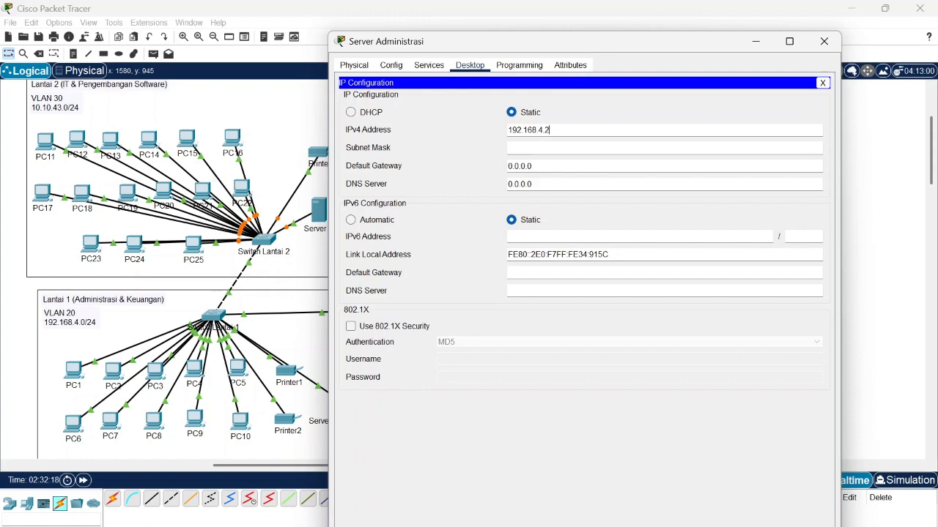
Step: Give Server Administrasi subnet mask 255.255.255.0 and default gateway 192.168.4.1, and close its configuration
{"action": "key", "text": "ctrl+a"}
{"action": "key", "text": "ctrl+c"}
{"action": "key", "text": "Tab"}
{"action": "key", "text": "Tab"}
{"action": "key", "text": "ctrl+v"}
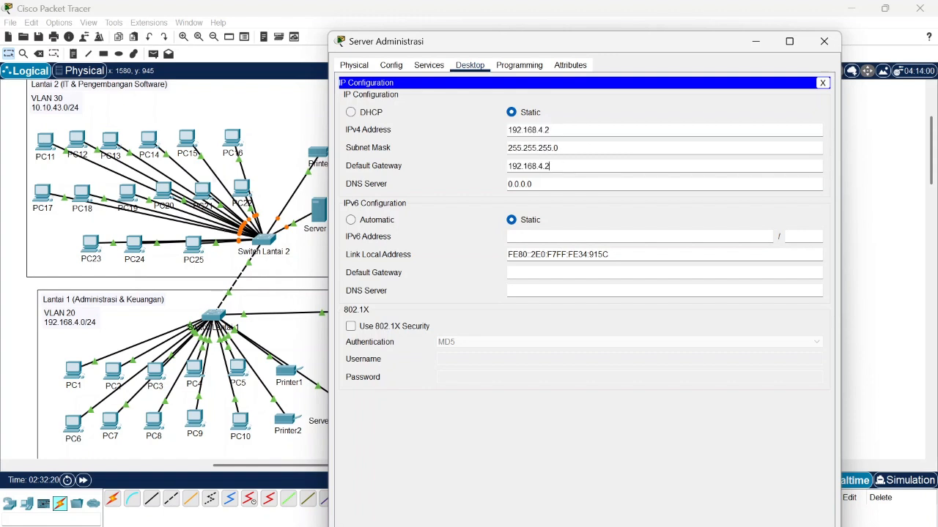
{"action": "left_click", "coordinate": [824, 41]}
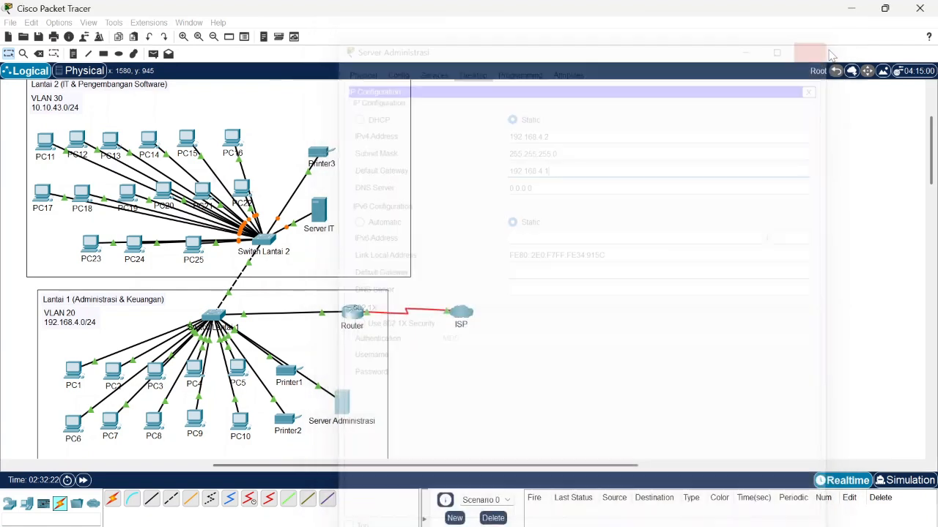
Step: Open the IP configuration of Server IT and set its static IPv4 address to 10.10.43.2
{"action": "left_click", "coordinate": [319, 217]}
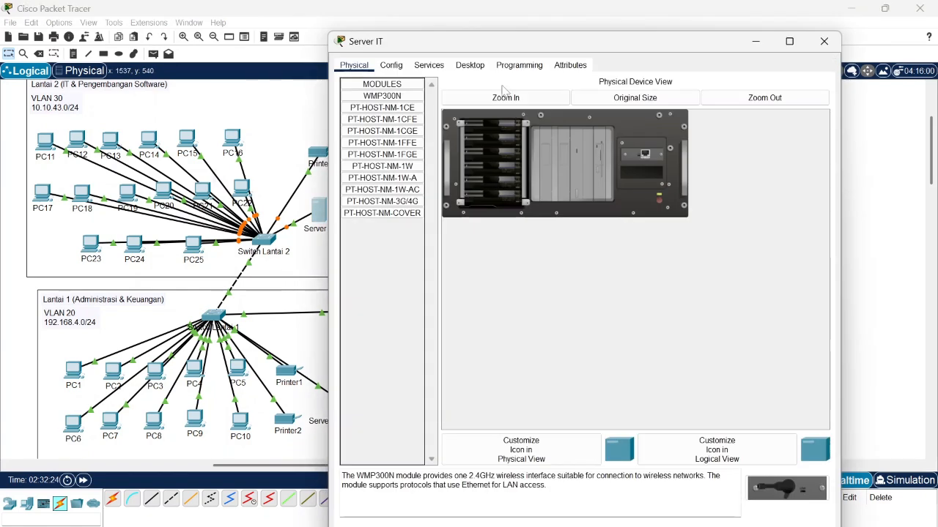
{"action": "left_click", "coordinate": [469, 65]}
{"action": "left_click", "coordinate": [409, 119]}
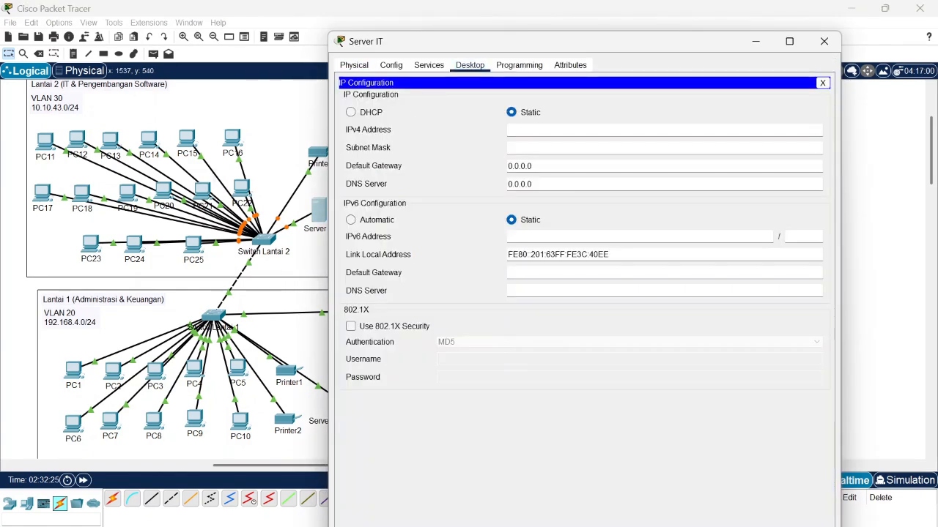
{"action": "key", "text": "BackSpace"}
{"action": "type", "text": "0.10.42"}
{"action": "key", "text": "BackSpace"}
{"action": "type", "text": "3"}
{"action": "type", "text": "."}
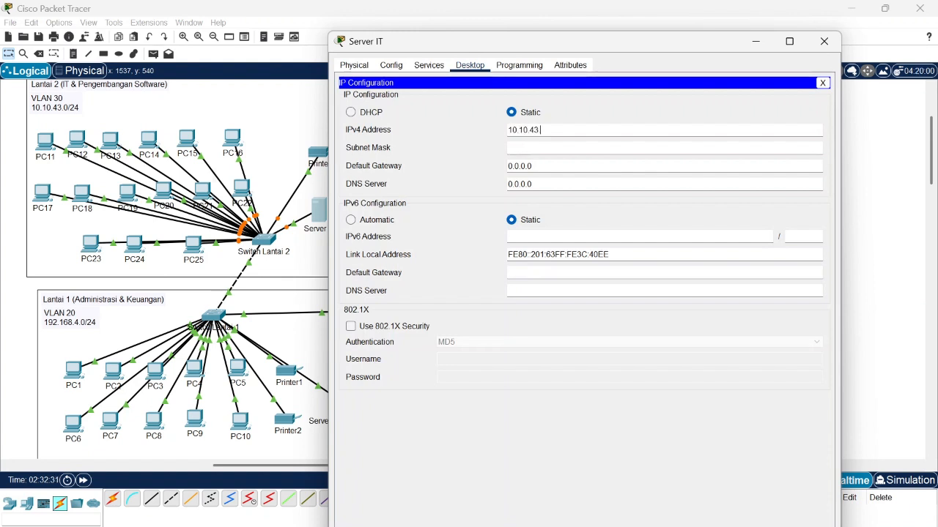
{"action": "type", "text": "1"}
Step: Set the default gateway of Server IT to 10.10.43.1
{"action": "key", "text": "ctrl+a"}
{"action": "key", "text": "ctrl+c"}
{"action": "key", "text": "Tab"}
{"action": "key", "text": "Tab"}
{"action": "key", "text": "ctrl+v"}
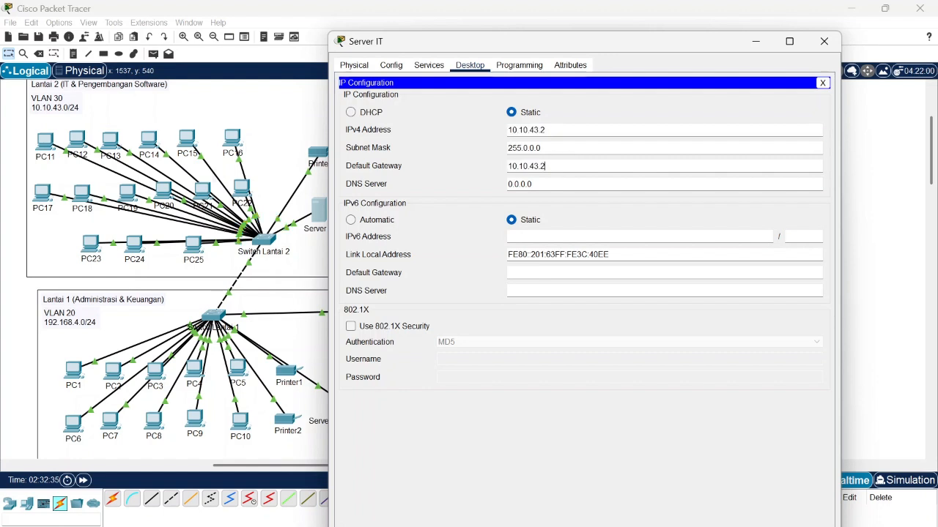
{"action": "key", "text": "BackSpace"}
{"action": "type", "text": "1"}
Step: Change the subnet mask of Server IT to 255.255.255.0 and close its configuration
{"action": "left_click", "coordinate": [556, 147]}
{"action": "key", "text": "BackSpace"}
{"action": "key", "text": "BackSpace"}
{"action": "key", "text": "BackSpace"}
{"action": "key", "text": "BackSpace"}
{"action": "key", "text": "BackSpace"}
{"action": "type", "text": "255.255.0"}
{"action": "left_click", "coordinate": [824, 41]}
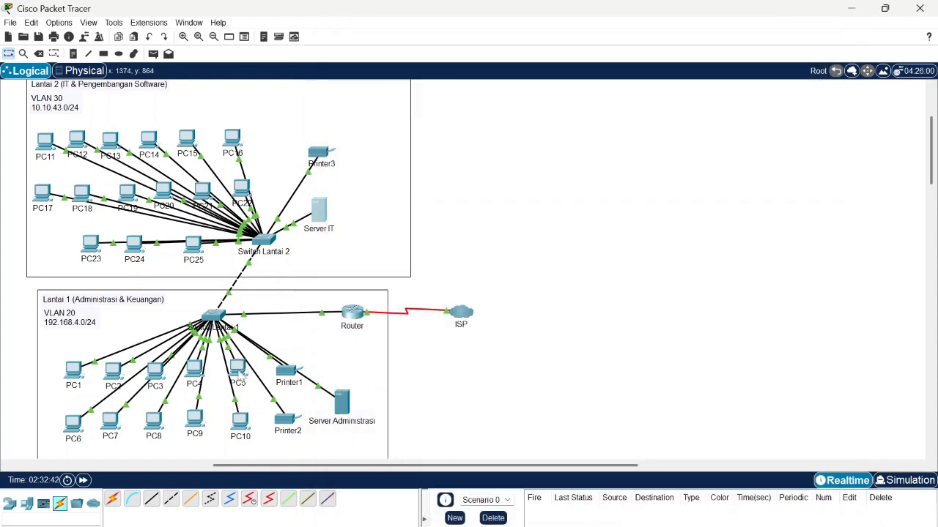
Step: Switch PC1's IP configuration to DHCP so it requests an address, and close the device window
{"action": "left_click", "coordinate": [74, 371]}
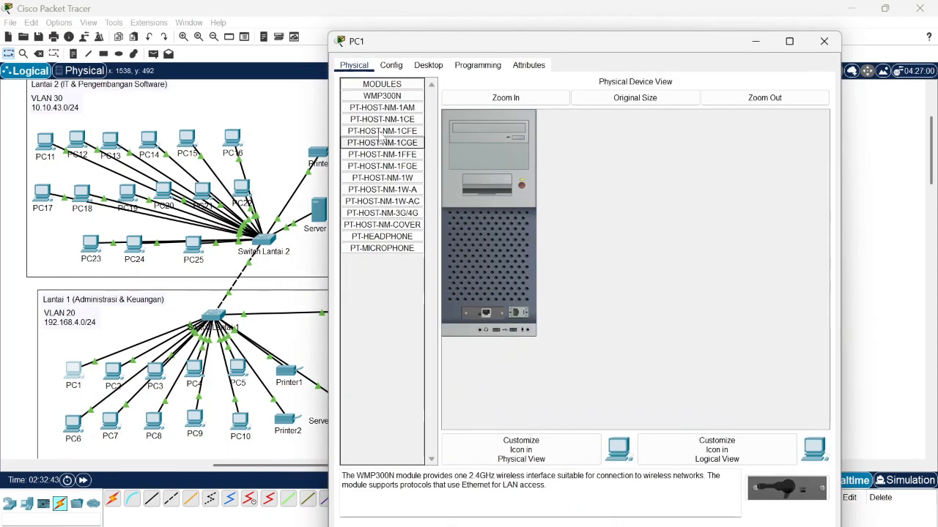
{"action": "left_click", "coordinate": [428, 66]}
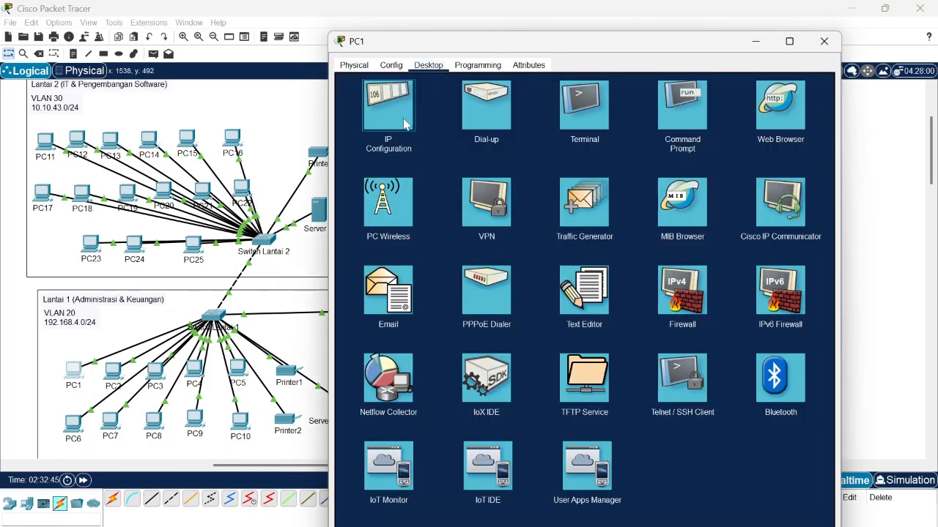
{"action": "left_click", "coordinate": [396, 104]}
{"action": "left_click", "coordinate": [352, 127]}
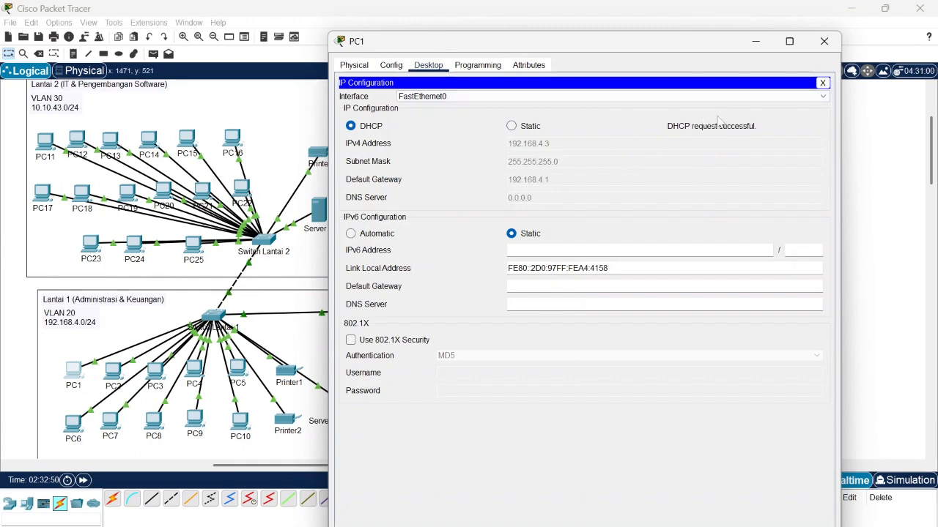
{"action": "left_click", "coordinate": [824, 42]}
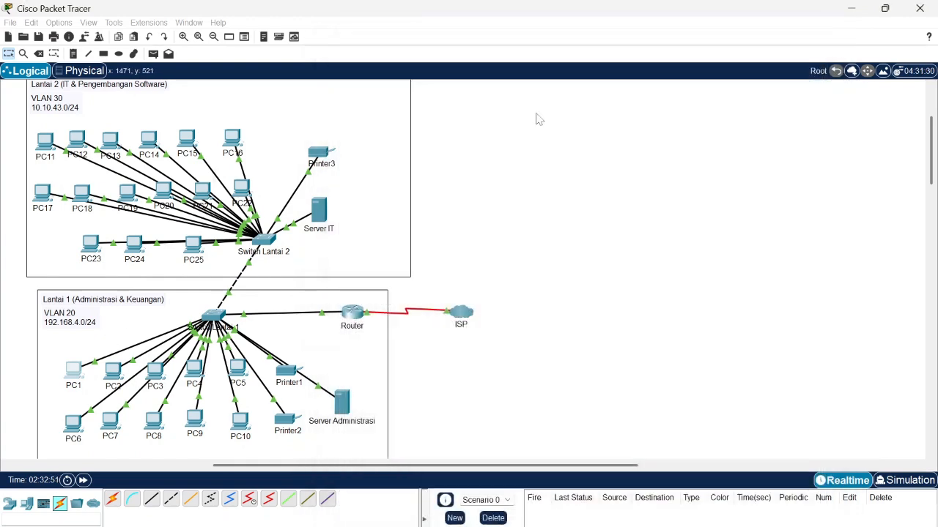
Step: Switch PC11's IP configuration to DHCP so it requests an address, and close the device window
{"action": "left_click", "coordinate": [45, 142]}
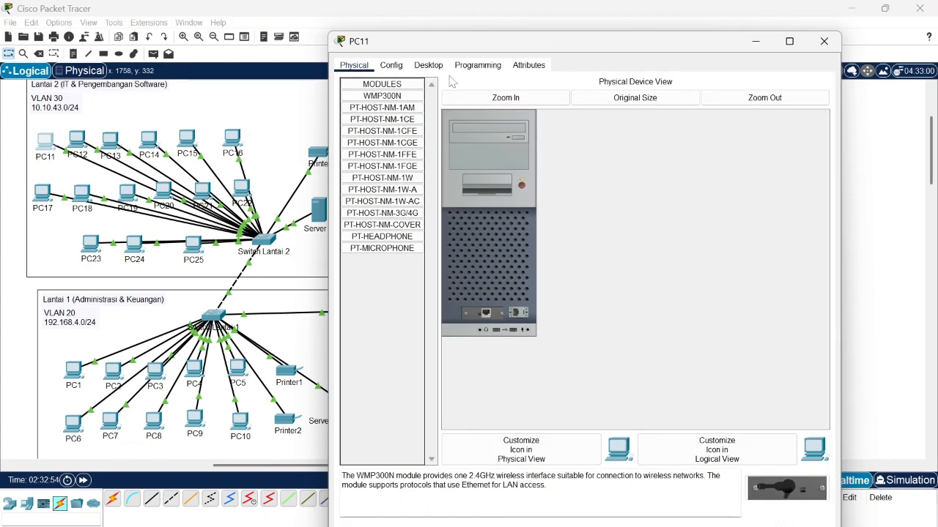
{"action": "left_click", "coordinate": [436, 66]}
{"action": "left_click", "coordinate": [389, 106]}
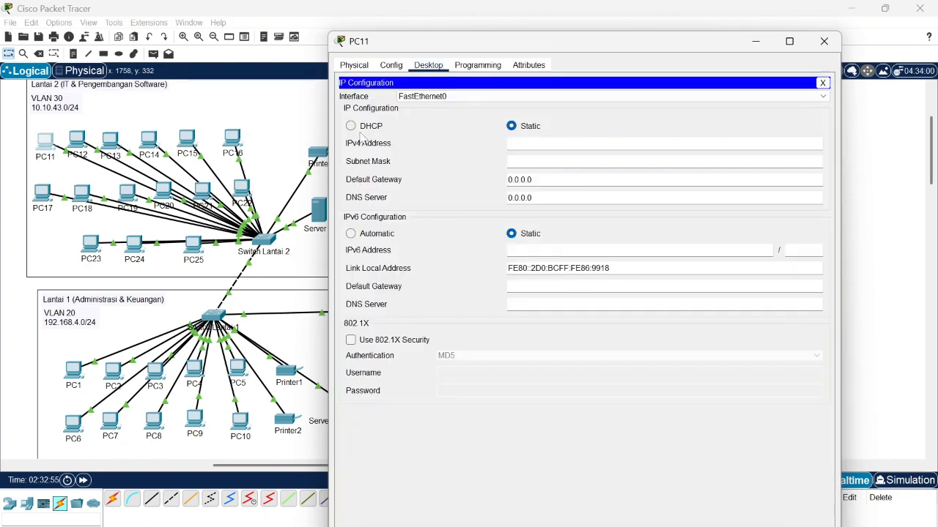
{"action": "left_click", "coordinate": [351, 126]}
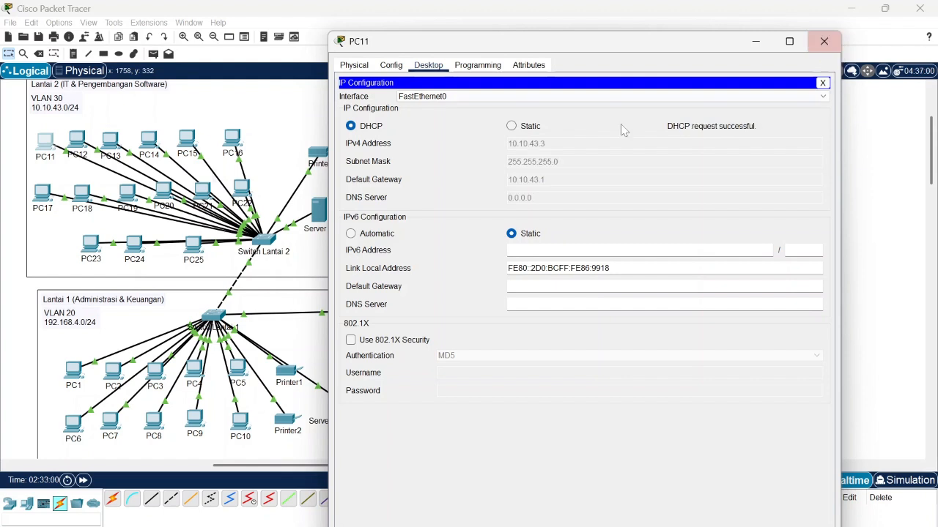
{"action": "left_click", "coordinate": [824, 41]}
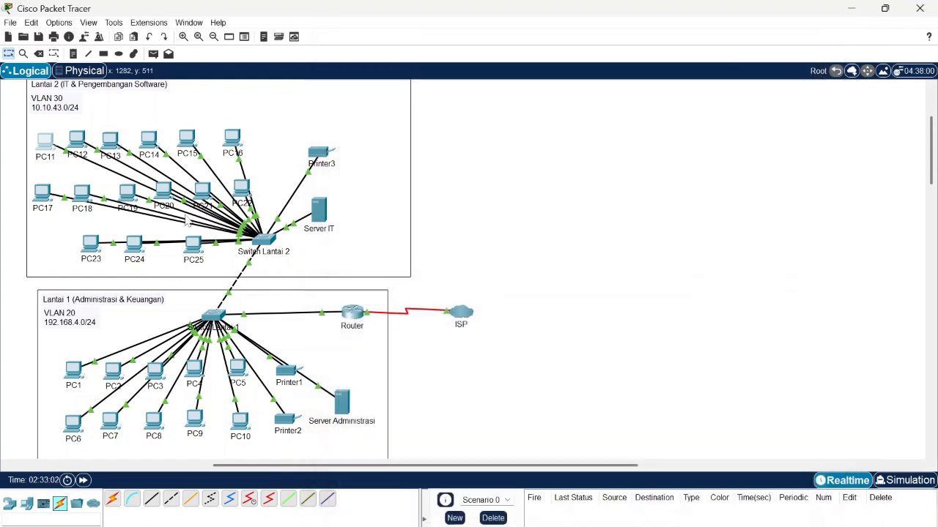
Step: Open the command prompt on PC1
{"action": "left_click", "coordinate": [76, 367]}
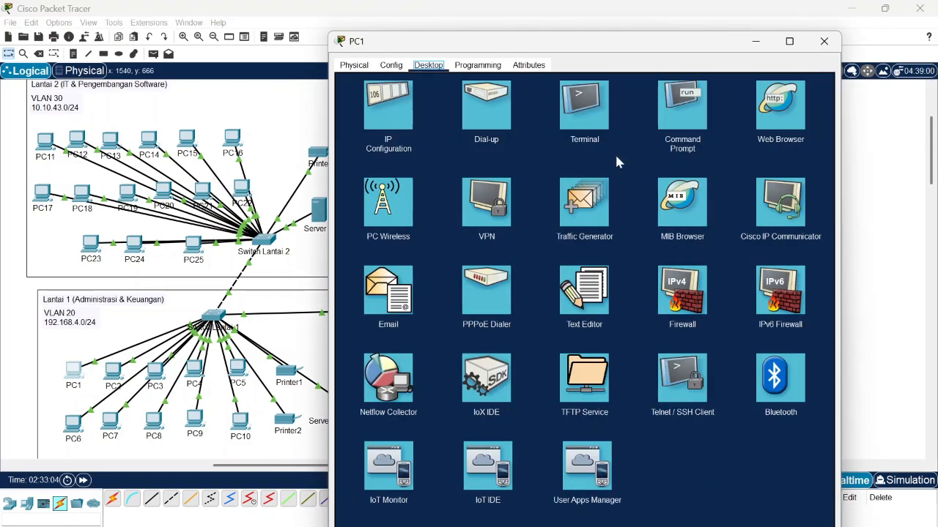
{"action": "left_click", "coordinate": [684, 108]}
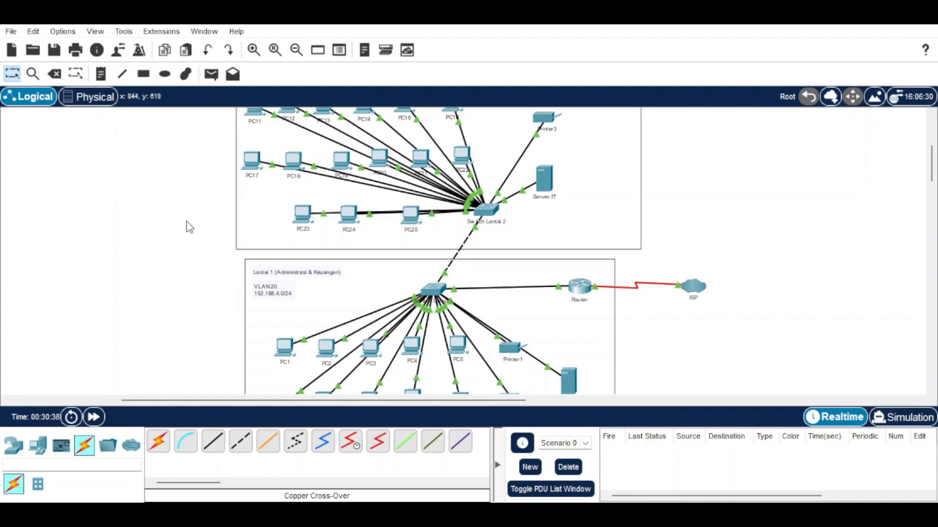
Step: Test connectivity within VLAN 20 by sending a simple PDU from PC1 to PC10
{"action": "scroll", "coordinate": [186, 228], "scroll_direction": "down", "scroll_amount": 3}
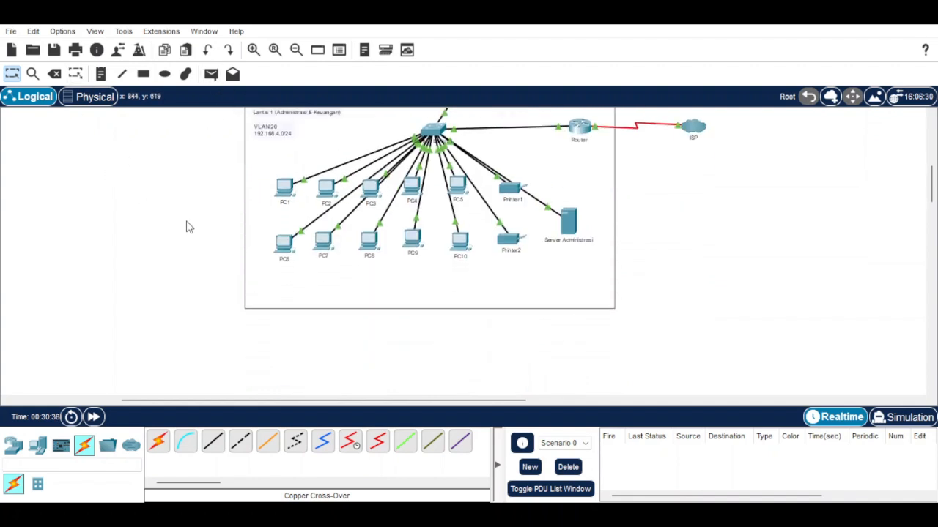
{"action": "left_click", "coordinate": [211, 76]}
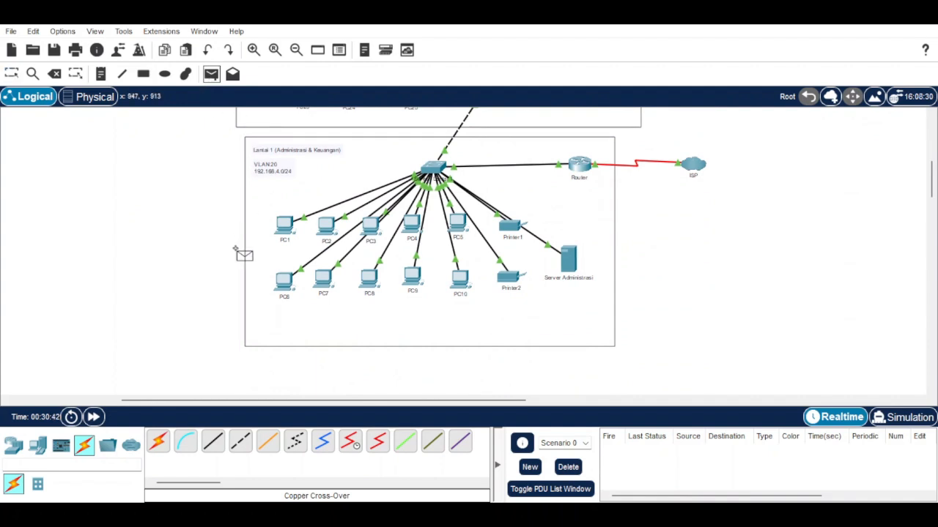
{"action": "left_click", "coordinate": [284, 227]}
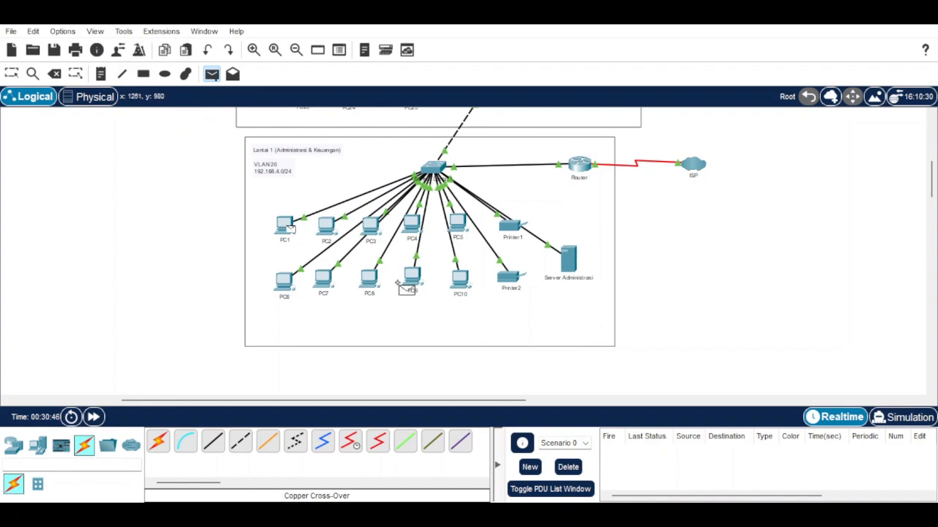
{"action": "left_click", "coordinate": [460, 282]}
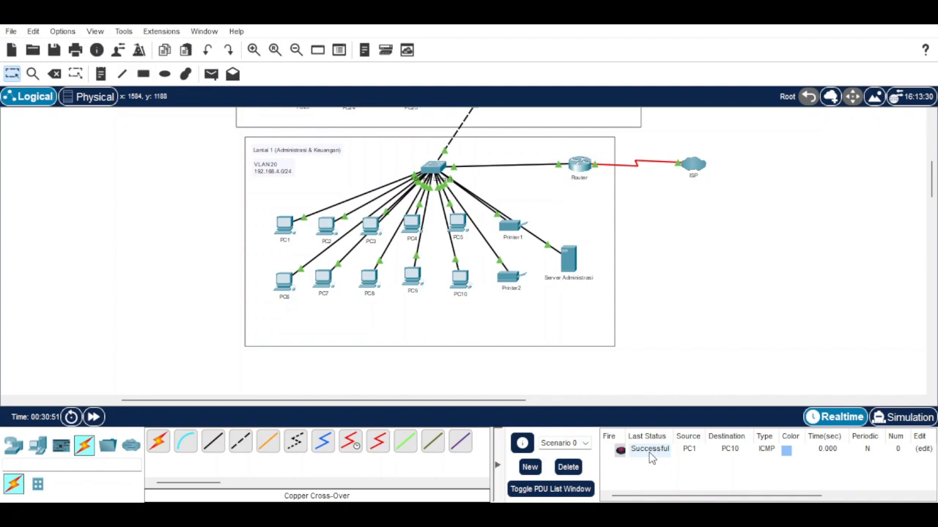
Step: Test connectivity within VLAN 30 by sending a simple PDU from PC11 to PC25
{"action": "left_click", "coordinate": [212, 76]}
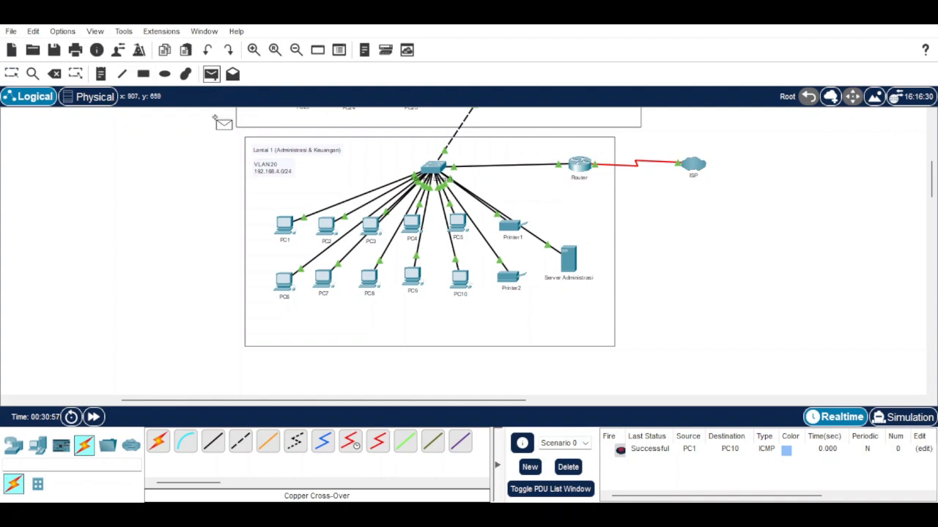
{"action": "scroll", "coordinate": [236, 180], "scroll_direction": "up", "scroll_amount": 5}
{"action": "scroll", "coordinate": [236, 180], "scroll_direction": "down", "scroll_amount": 2}
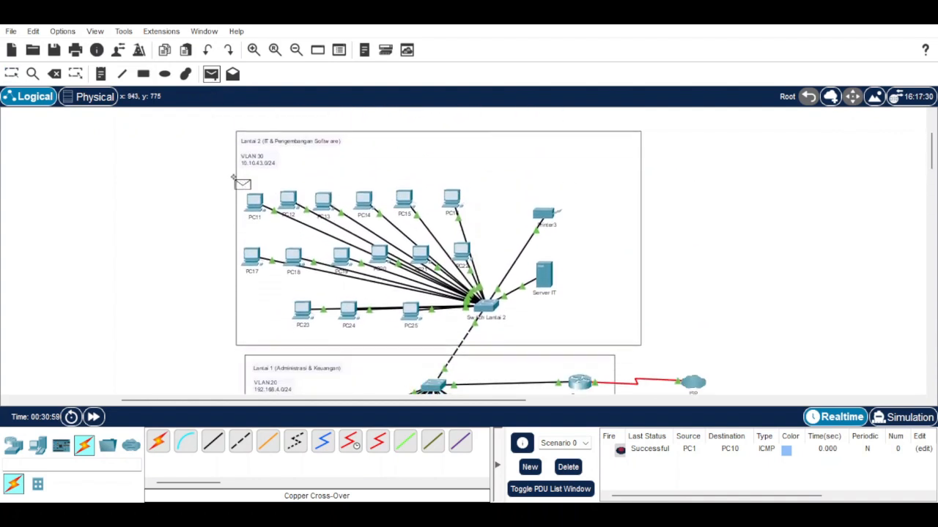
{"action": "left_click", "coordinate": [255, 198]}
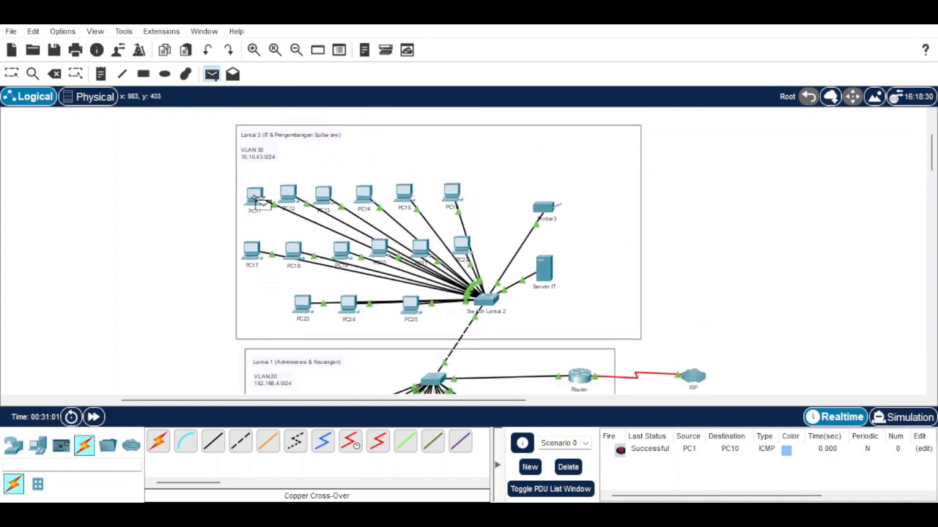
{"action": "left_click", "coordinate": [412, 306]}
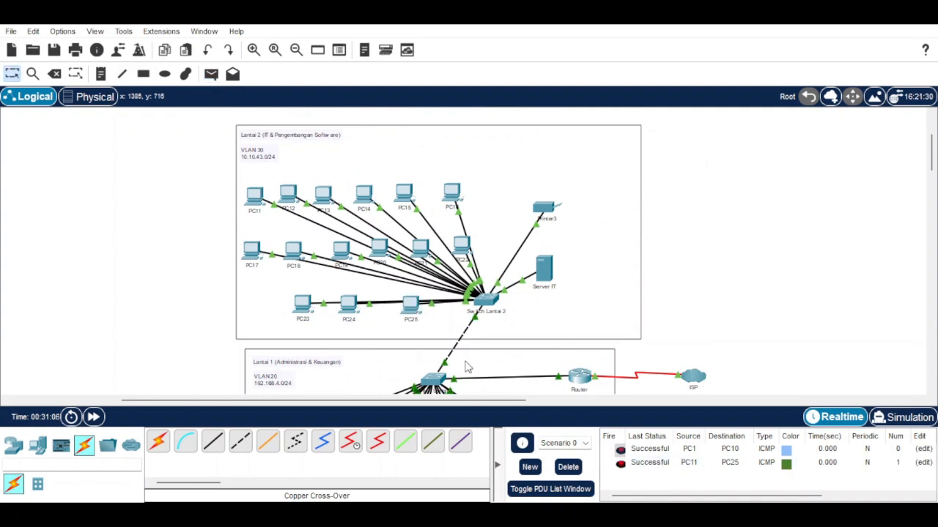
Step: Test inter-VLAN connectivity by sending a simple PDU from PC11 on Lantai 2 to PC1 on Lantai 1
{"action": "scroll", "coordinate": [369, 361], "scroll_direction": "down", "scroll_amount": 3}
{"action": "scroll", "coordinate": [369, 361], "scroll_direction": "up", "scroll_amount": 3}
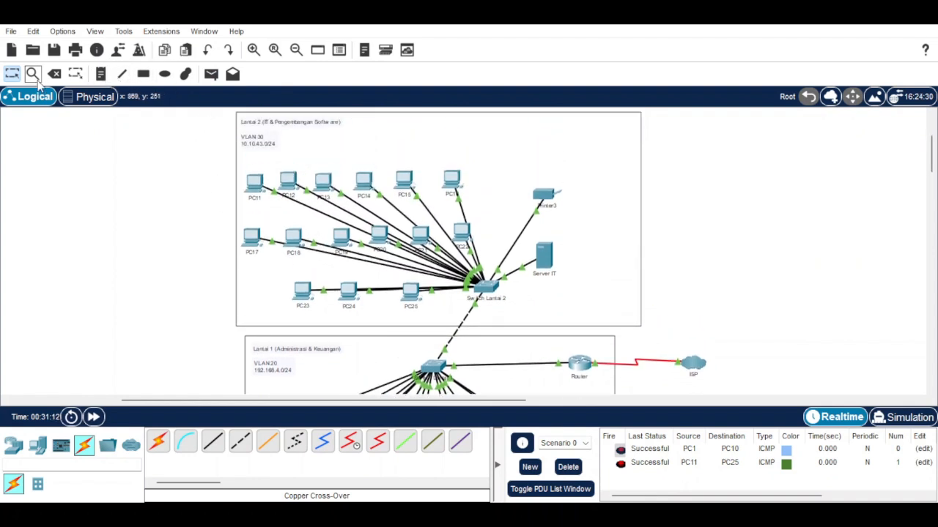
{"action": "left_click", "coordinate": [212, 74]}
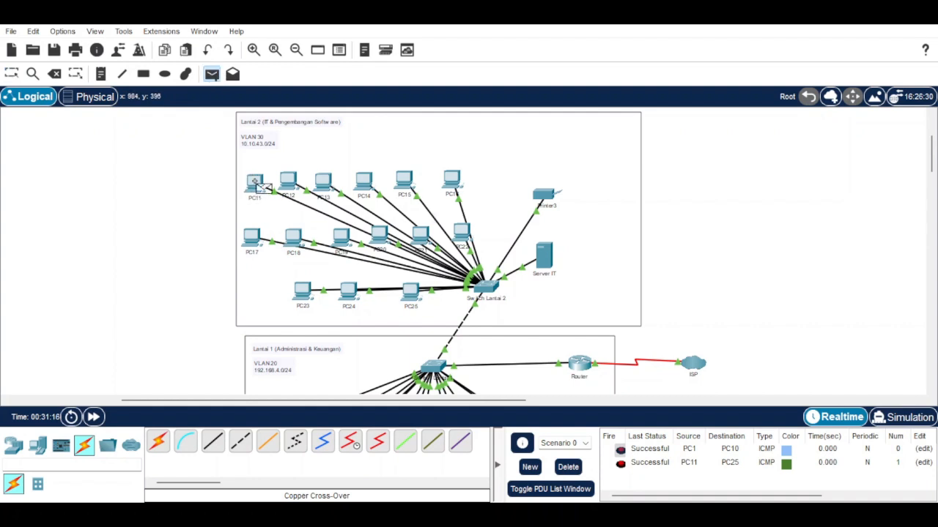
{"action": "scroll", "coordinate": [213, 260], "scroll_direction": "down", "scroll_amount": 3}
{"action": "scroll", "coordinate": [216, 262], "scroll_direction": "up", "scroll_amount": 1}
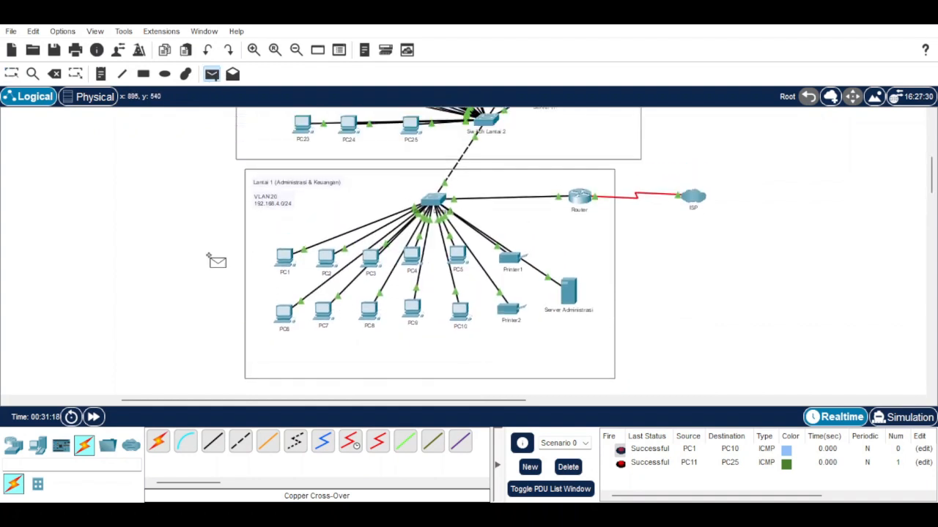
{"action": "left_click", "coordinate": [288, 258]}
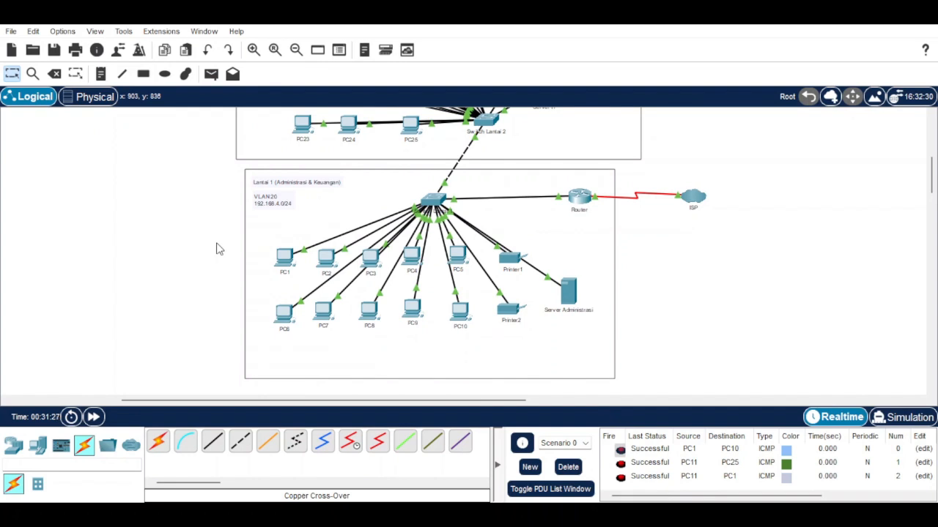
Step: Test connectivity on Lantai 1 by sending a simple PDU from Server Administrasi to Printer1 and check its status
{"action": "left_click", "coordinate": [211, 80]}
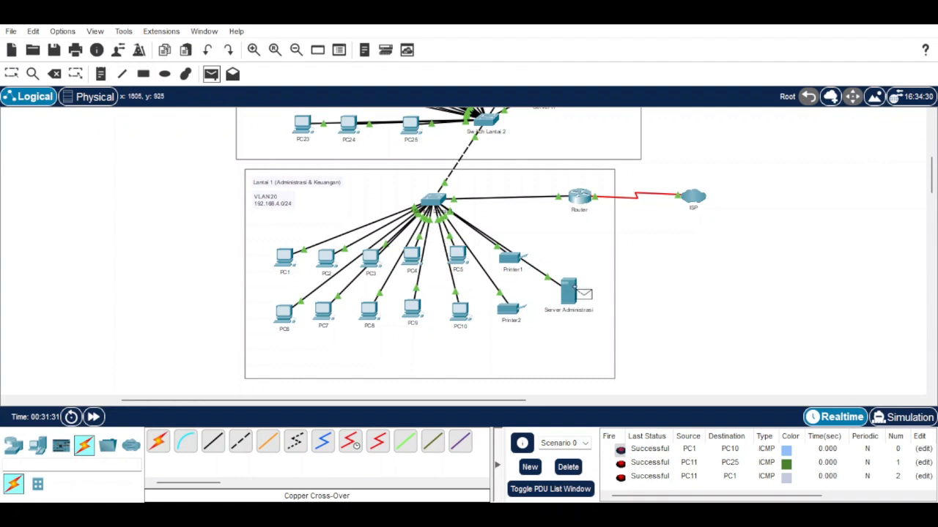
{"action": "left_click", "coordinate": [569, 292]}
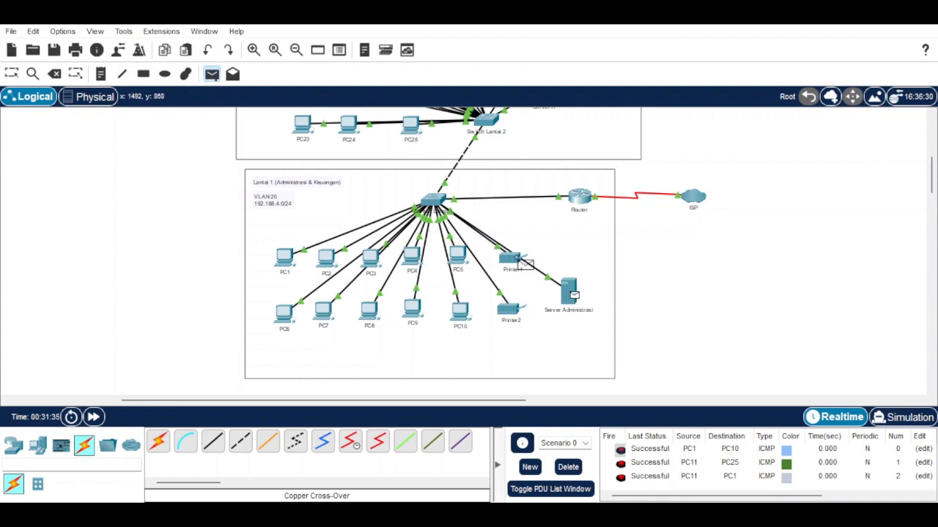
{"action": "left_click", "coordinate": [523, 264]}
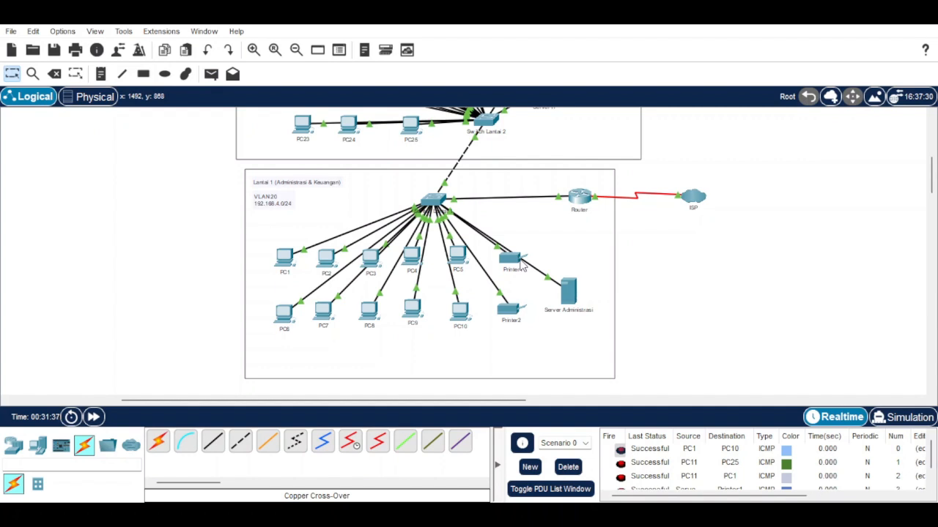
{"action": "scroll", "coordinate": [721, 466], "scroll_direction": "down", "scroll_amount": 1}
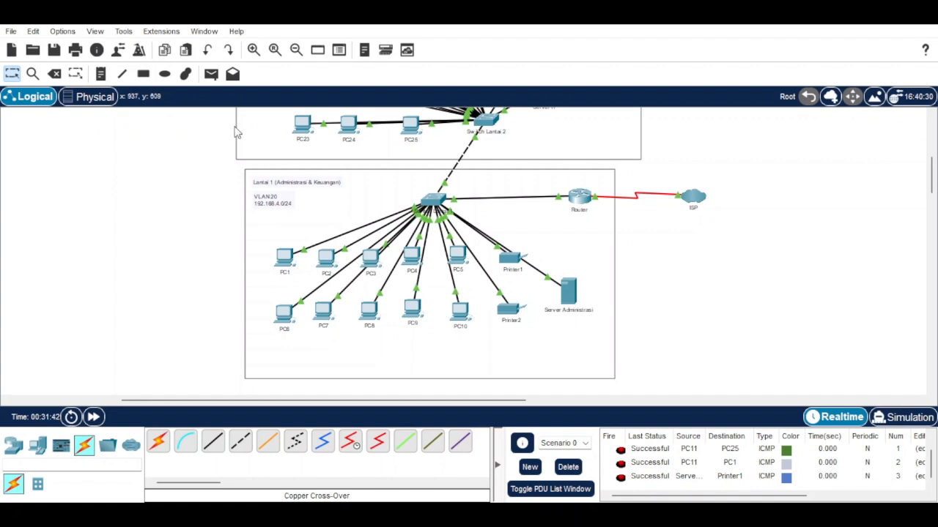
Step: Test connectivity on Lantai 1 by sending a simple PDU from Server Administrasi to Printer2 and check its status
{"action": "left_click", "coordinate": [211, 76]}
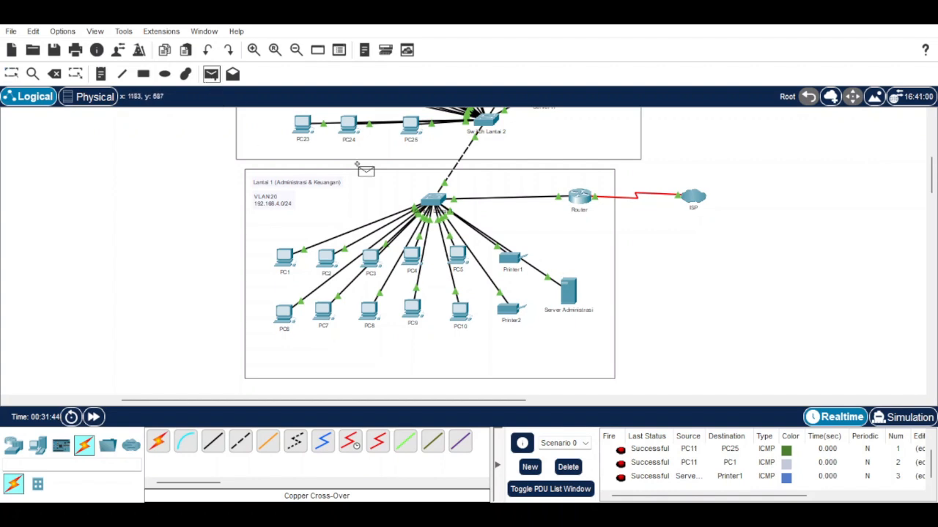
{"action": "left_click", "coordinate": [569, 290]}
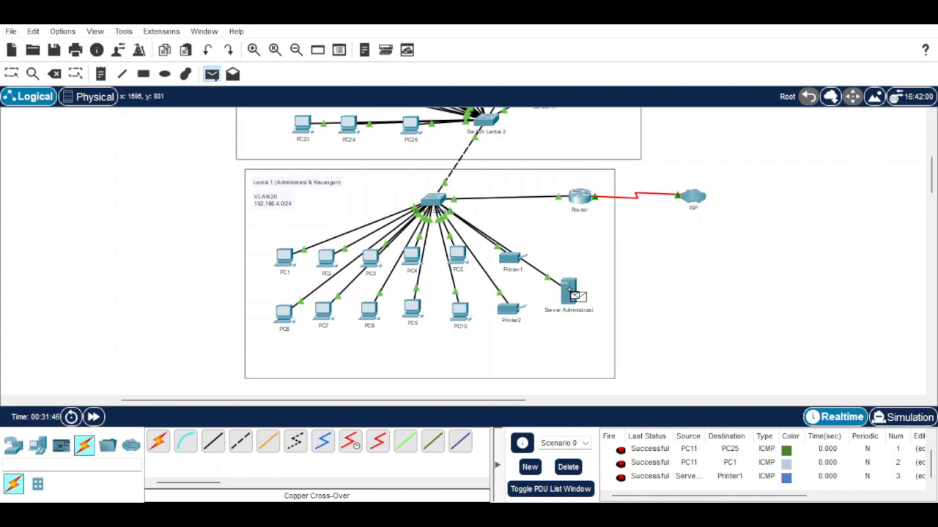
{"action": "left_click", "coordinate": [512, 312]}
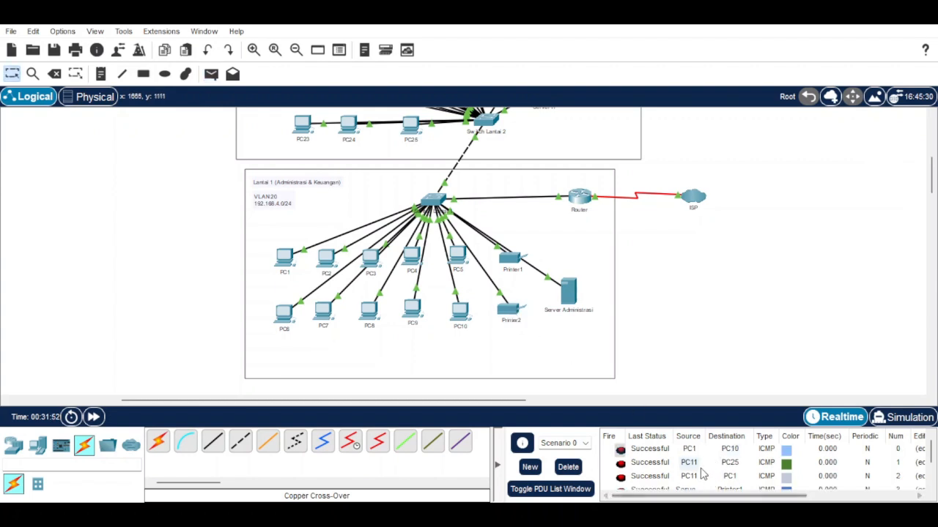
{"action": "scroll", "coordinate": [701, 475], "scroll_direction": "down", "scroll_amount": 2}
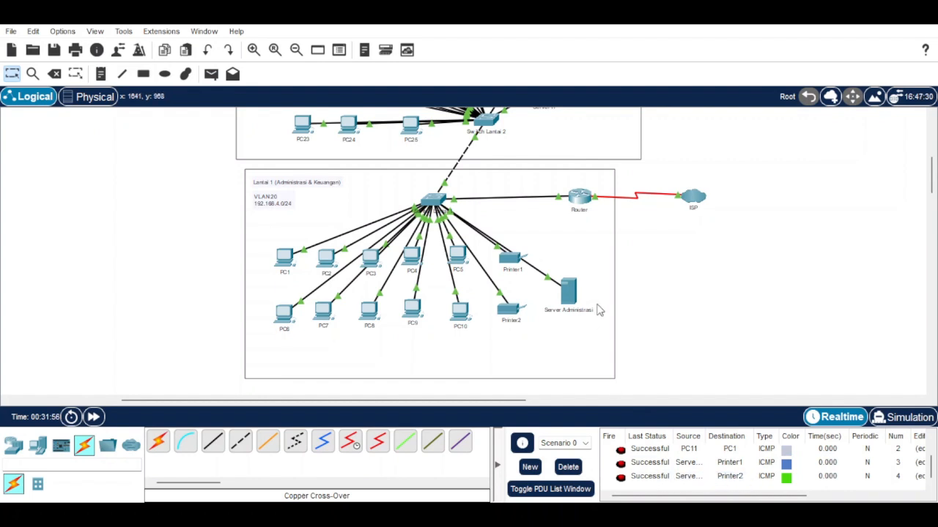
Step: Test connectivity within VLAN 30 by sending a simple PDU from Server IT to Printer3 on Lantai 2
{"action": "scroll", "coordinate": [601, 293], "scroll_direction": "up", "scroll_amount": 5}
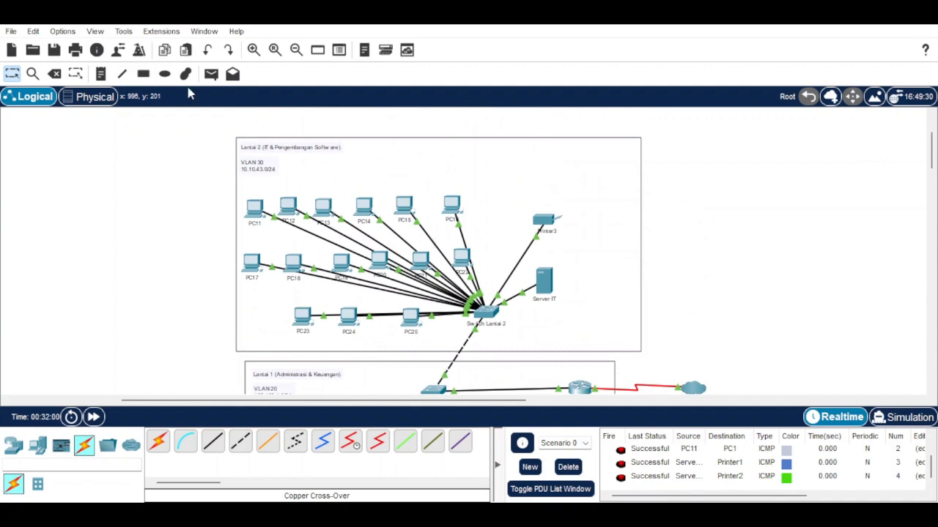
{"action": "left_click", "coordinate": [210, 76]}
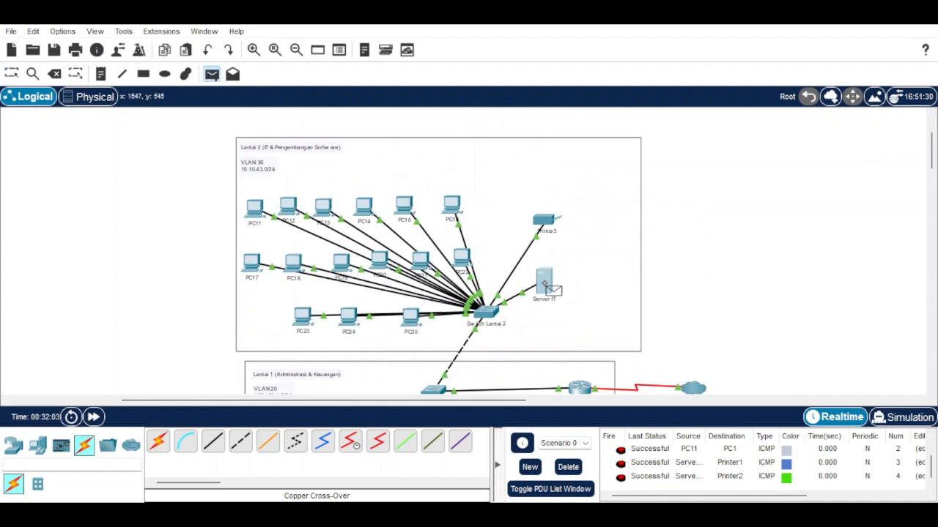
{"action": "left_click", "coordinate": [544, 283]}
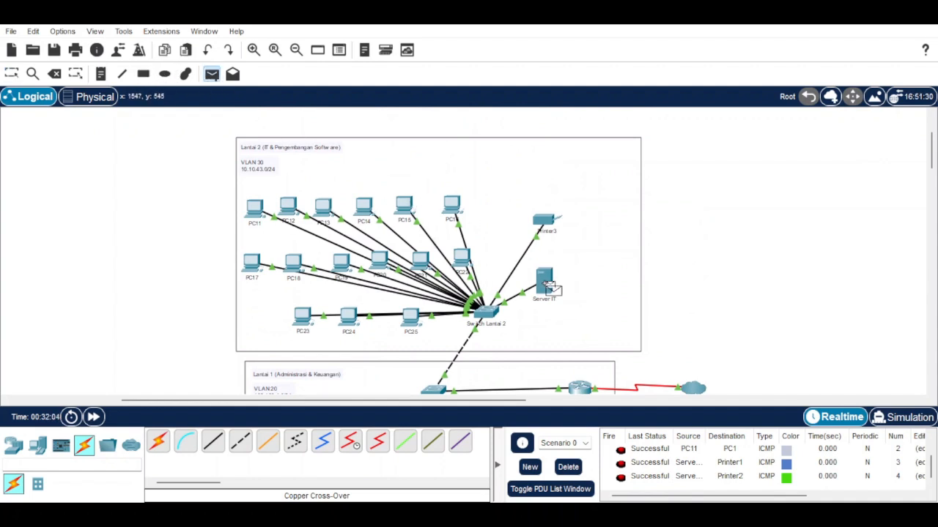
{"action": "left_click", "coordinate": [550, 223]}
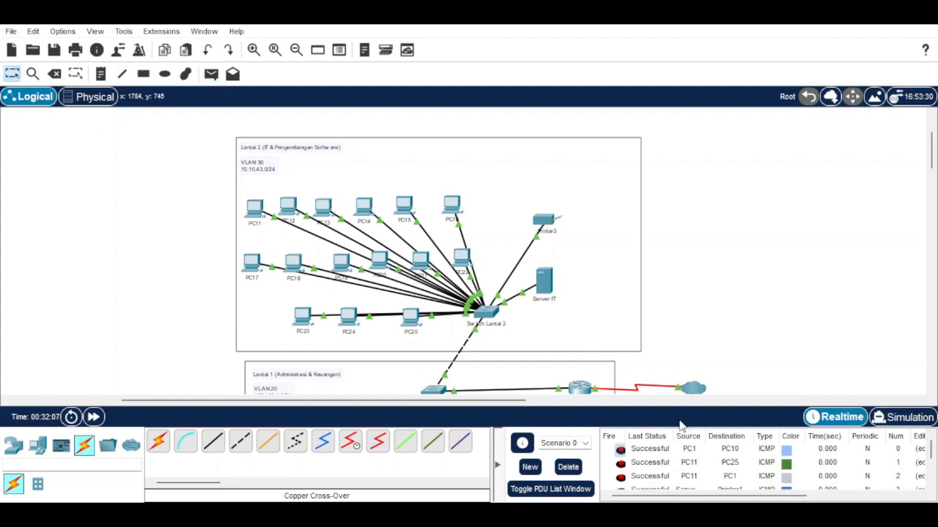
{"action": "scroll", "coordinate": [691, 476], "scroll_direction": "down", "scroll_amount": 1}
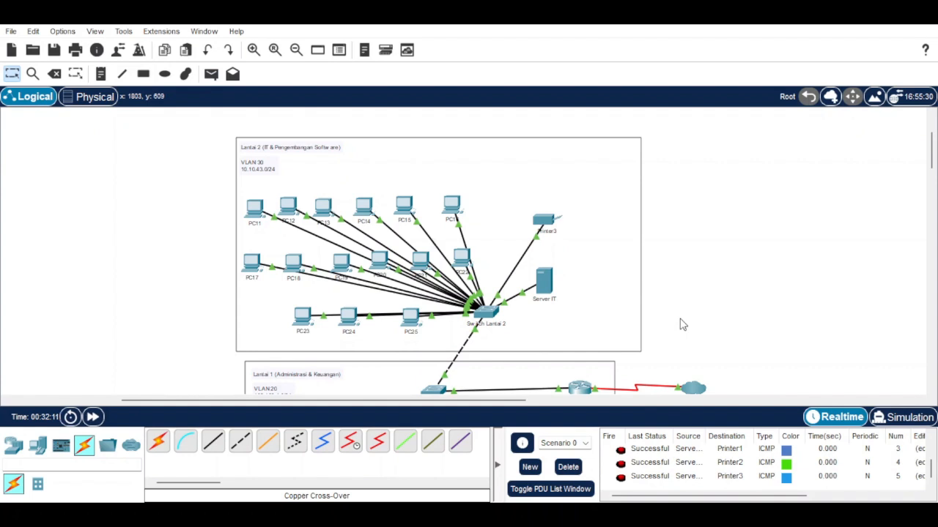
Step: Test inter-VLAN printer connectivity by sending a simple PDU from Printer1 on Lantai 1 to Printer3 on Lantai 2
{"action": "scroll", "coordinate": [682, 324], "scroll_direction": "down", "scroll_amount": 5}
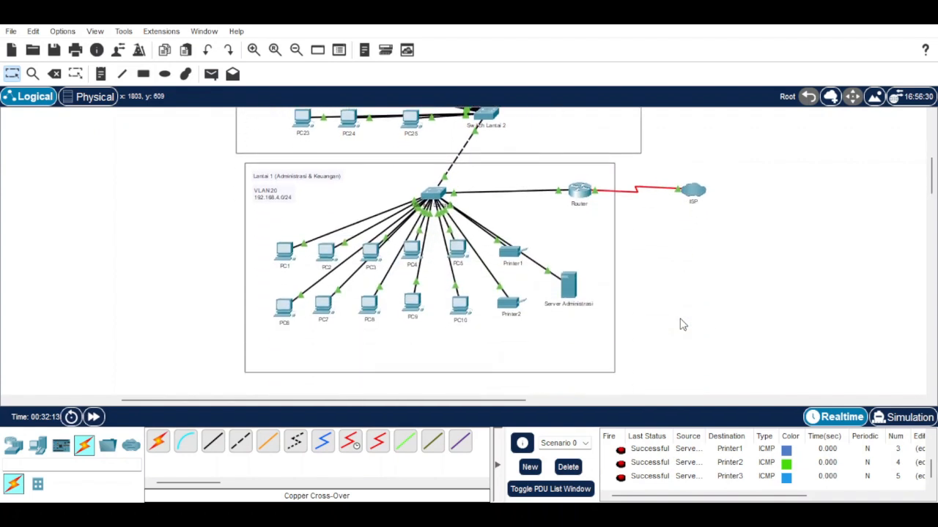
{"action": "scroll", "coordinate": [681, 325], "scroll_direction": "up", "scroll_amount": 4}
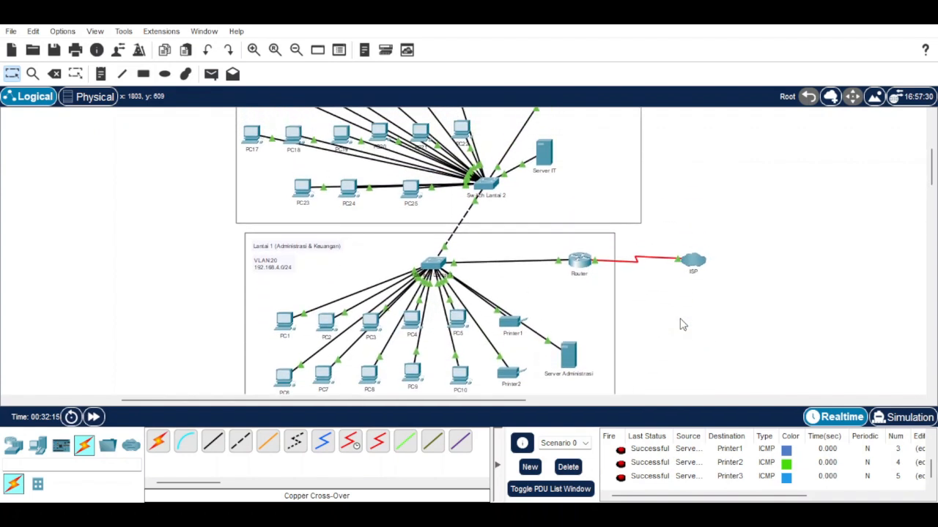
{"action": "left_click", "coordinate": [211, 75]}
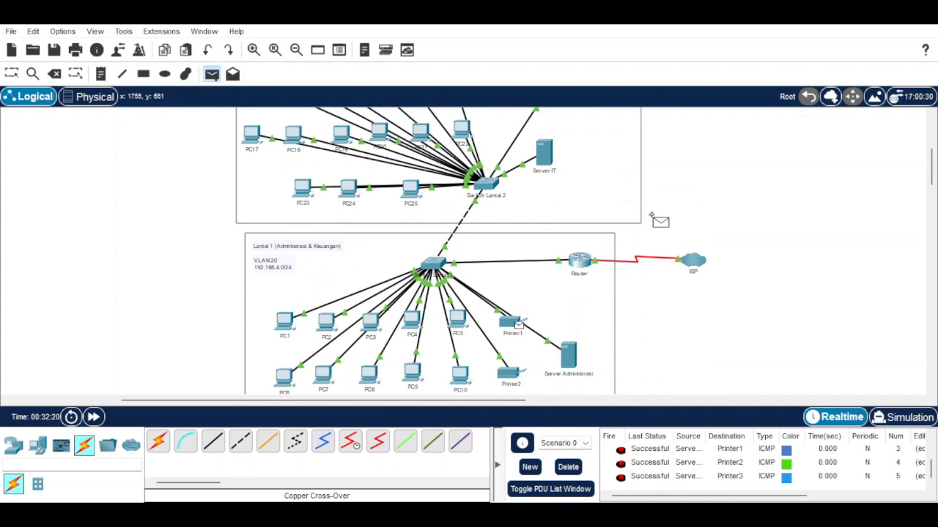
{"action": "scroll", "coordinate": [652, 217], "scroll_direction": "up", "scroll_amount": 6}
{"action": "scroll", "coordinate": [652, 217], "scroll_direction": "up", "scroll_amount": 2}
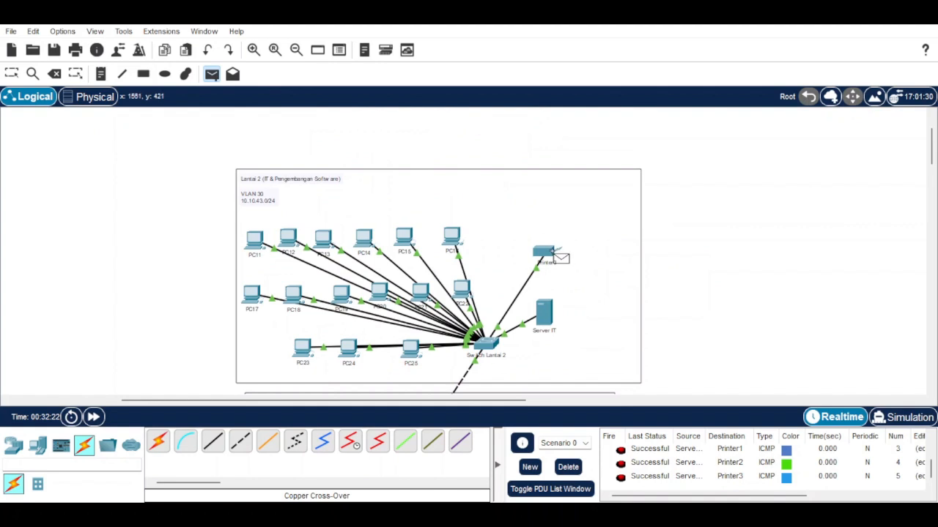
{"action": "key", "text": "Escape"}
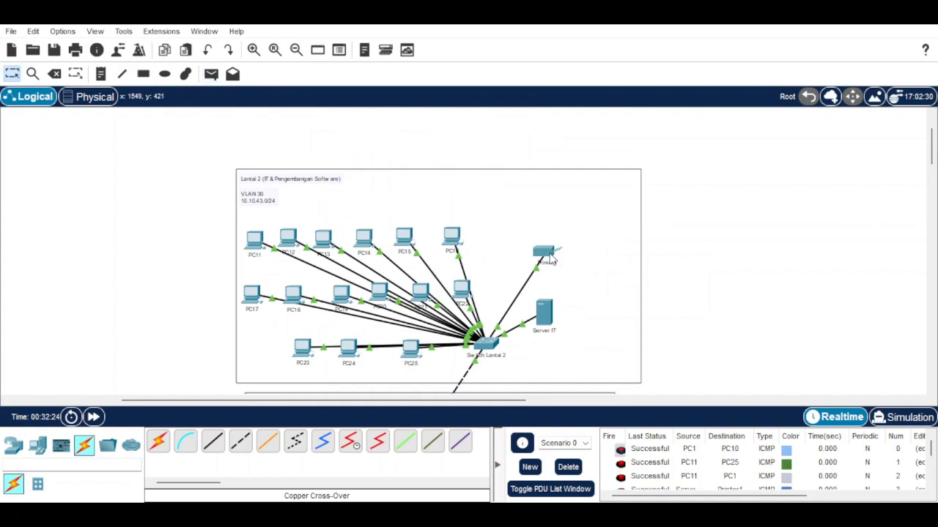
{"action": "scroll", "coordinate": [676, 450], "scroll_direction": "down", "scroll_amount": 2}
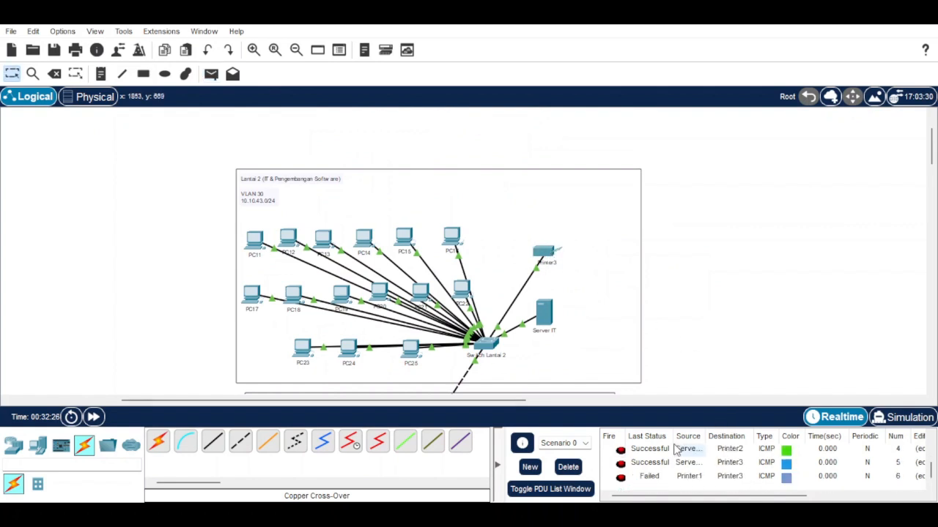
Step: Test inter-VLAN server connectivity by sending a simple PDU from Server Administrasi on Lantai 1 to Server IT on Lantai 2
{"action": "scroll", "coordinate": [588, 343], "scroll_direction": "down", "scroll_amount": 5}
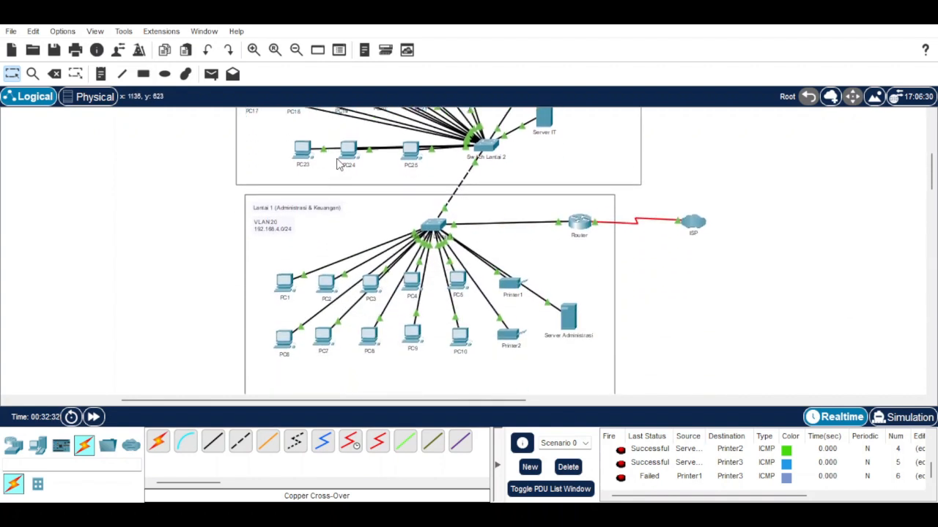
{"action": "left_click", "coordinate": [212, 76]}
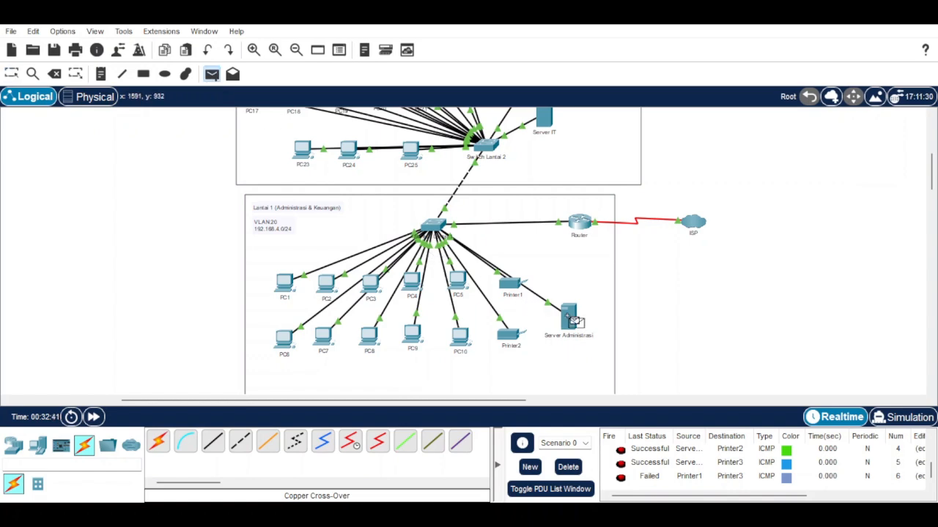
{"action": "scroll", "coordinate": [663, 221], "scroll_direction": "up", "scroll_amount": 5}
{"action": "scroll", "coordinate": [663, 221], "scroll_direction": "down", "scroll_amount": 3}
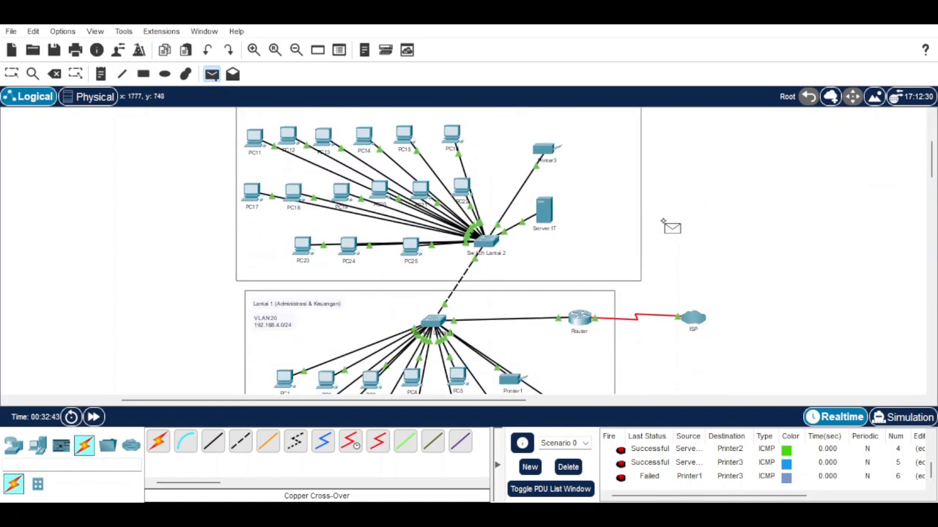
{"action": "key", "text": "Escape"}
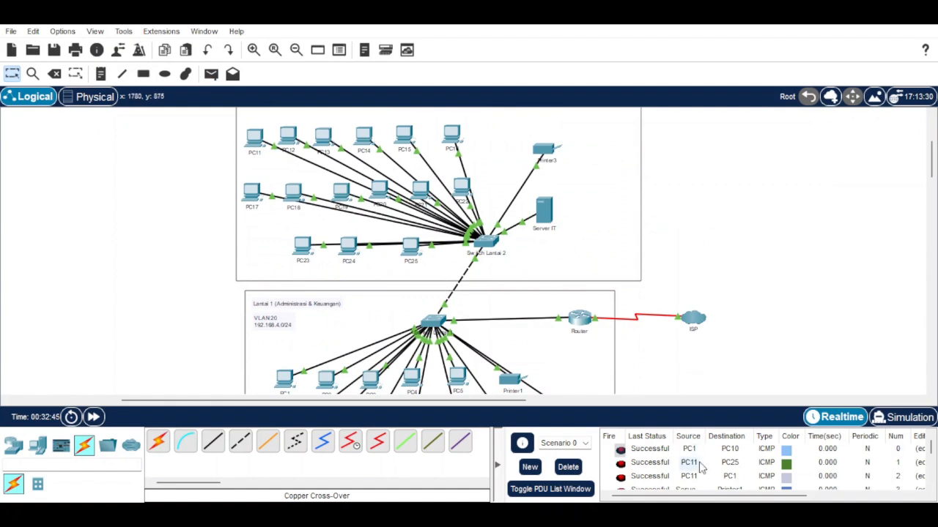
{"action": "scroll", "coordinate": [692, 472], "scroll_direction": "down", "scroll_amount": 3}
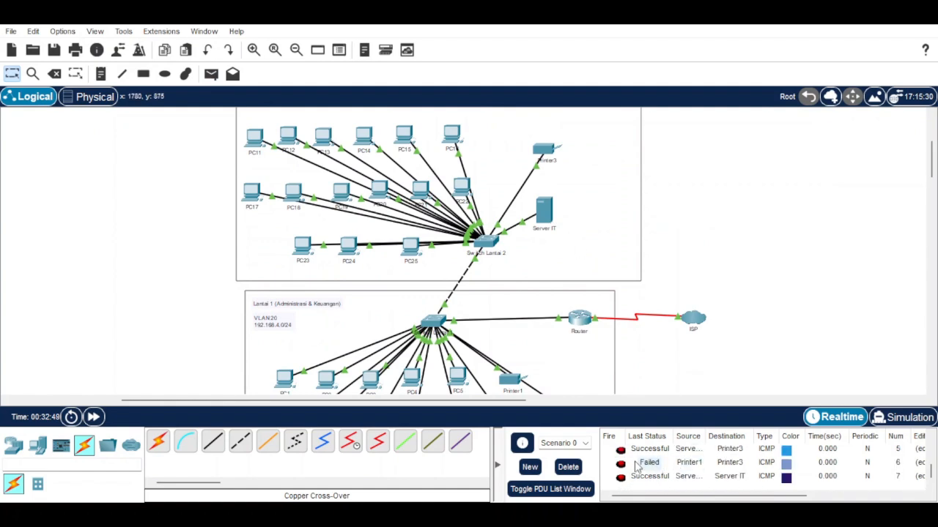
{"action": "scroll", "coordinate": [635, 344], "scroll_direction": "down", "scroll_amount": 3}
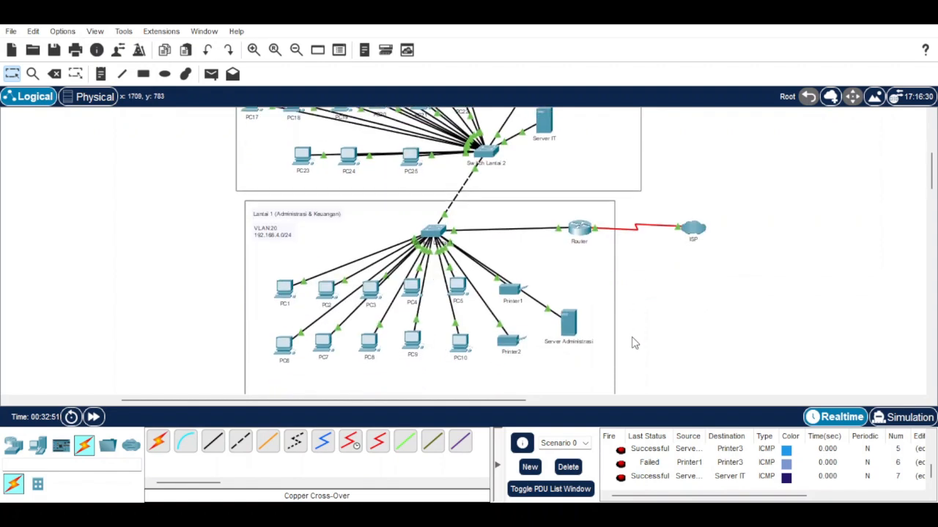
{"action": "scroll", "coordinate": [634, 343], "scroll_direction": "up", "scroll_amount": 2}
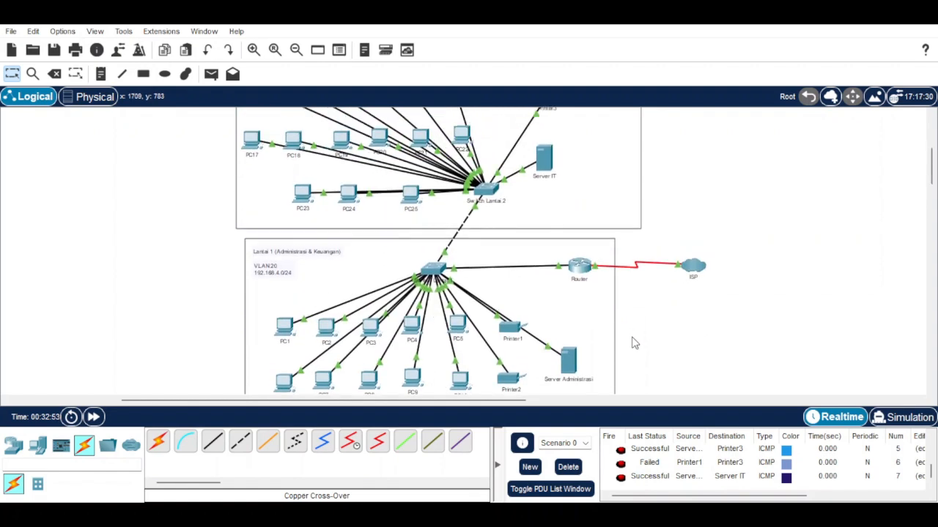
{"action": "scroll", "coordinate": [634, 344], "scroll_direction": "up", "scroll_amount": 3}
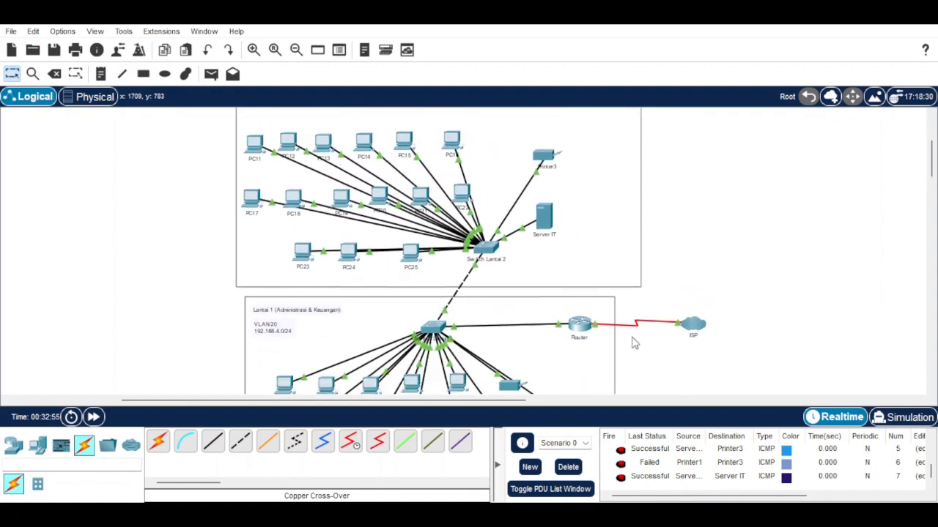
{"action": "scroll", "coordinate": [634, 343], "scroll_direction": "down", "scroll_amount": 3}
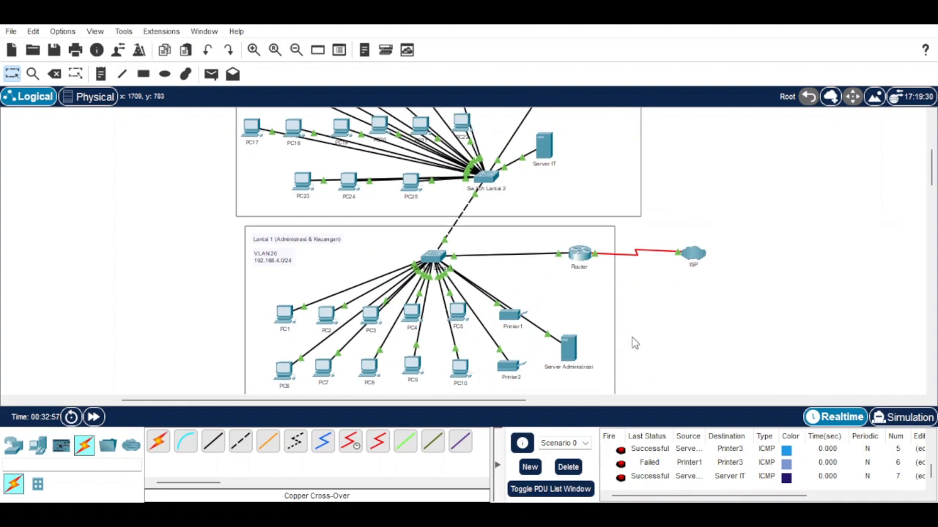